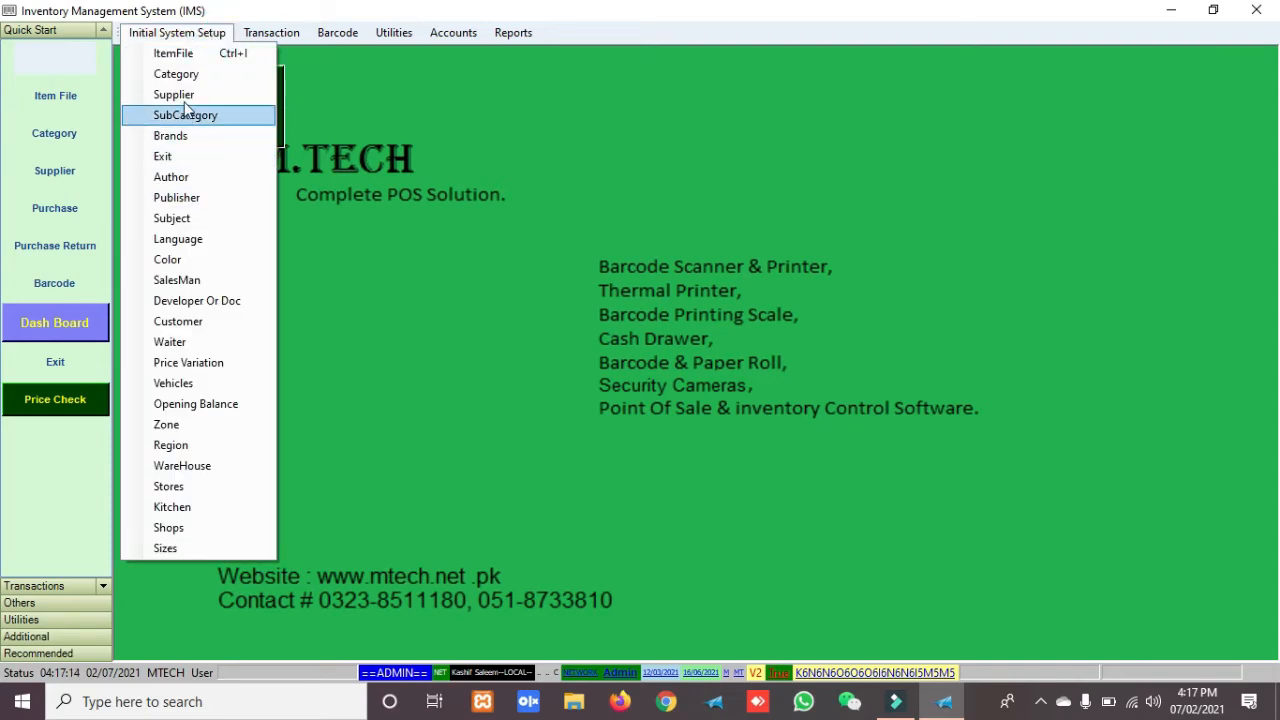
Open the category setup, add a category with code 01 and name BURGER, and save it.
{"action": "left_click", "coordinate": [186, 75]}
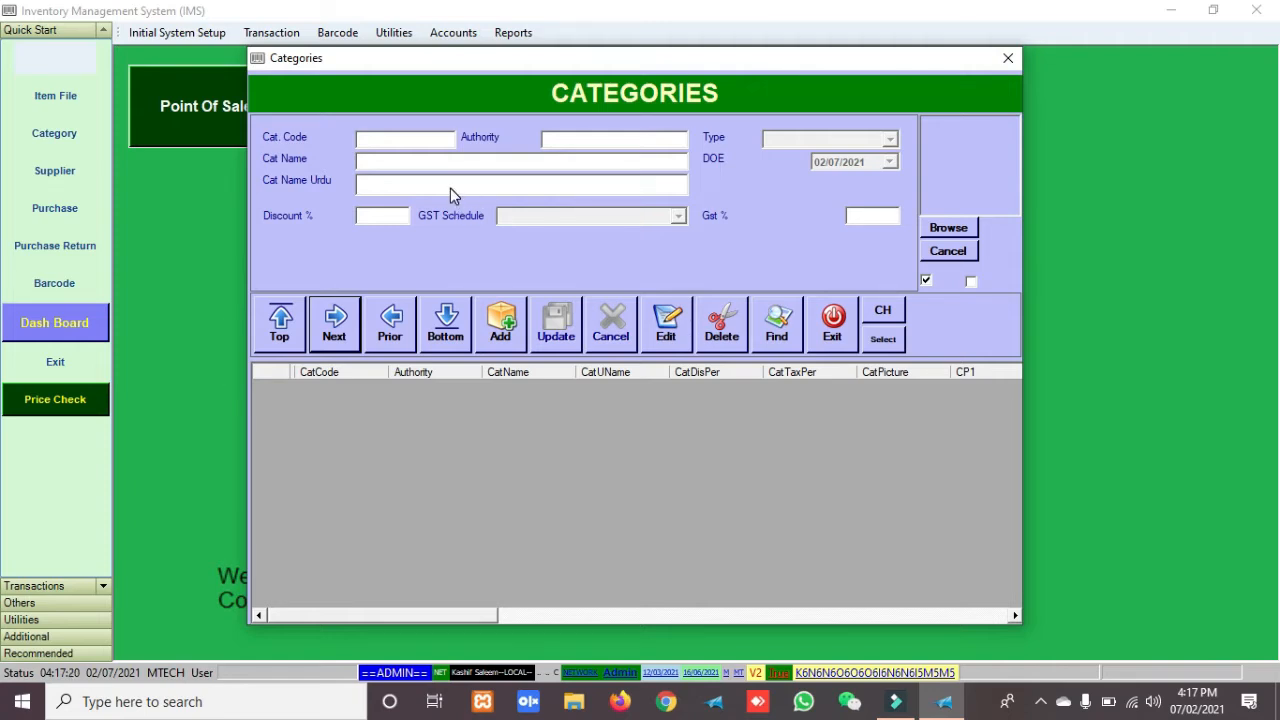
{"action": "left_click", "coordinate": [508, 322]}
{"action": "left_click", "coordinate": [369, 143]}
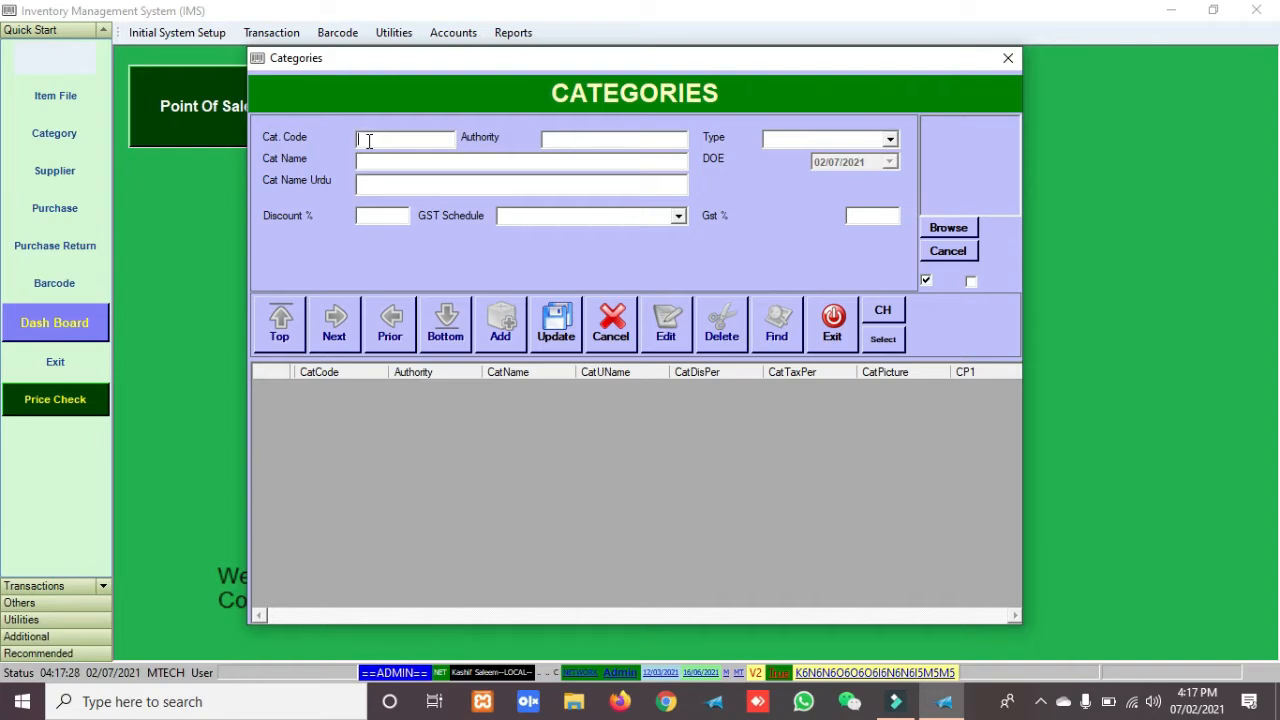
{"action": "type", "text": "01"}
{"action": "left_click", "coordinate": [392, 158]}
{"action": "type", "text": "N"}
{"action": "key", "text": "BackSpace"}
{"action": "type", "text": "BURGER"}
{"action": "left_click", "coordinate": [558, 335]}
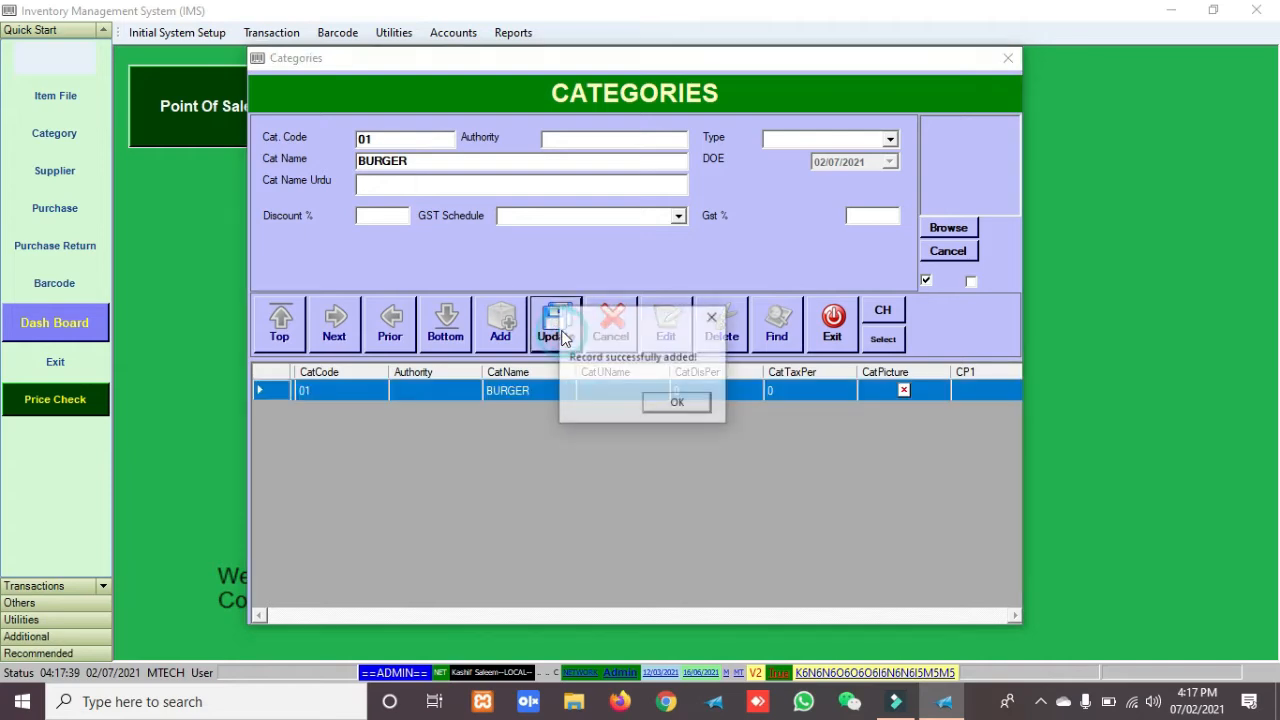
{"action": "left_click", "coordinate": [675, 403]}
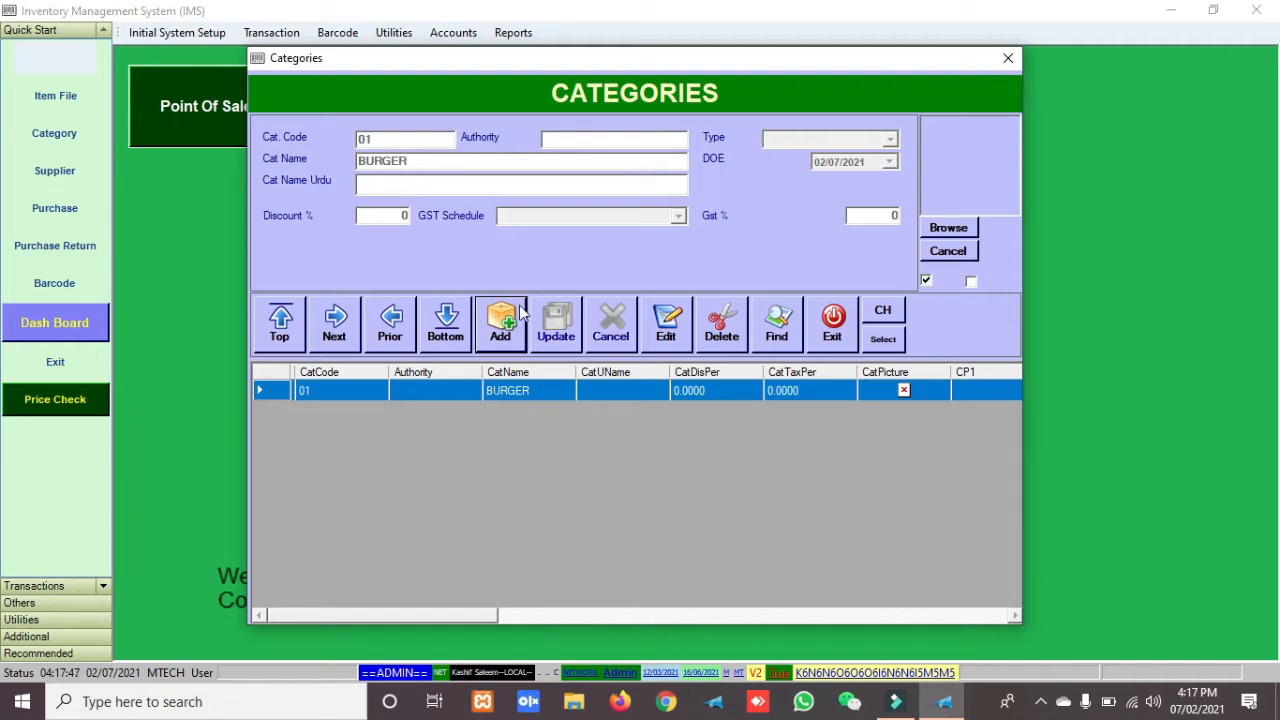
Add a category with code 02 and name PIZZA, and save the record.
{"action": "left_click", "coordinate": [505, 335]}
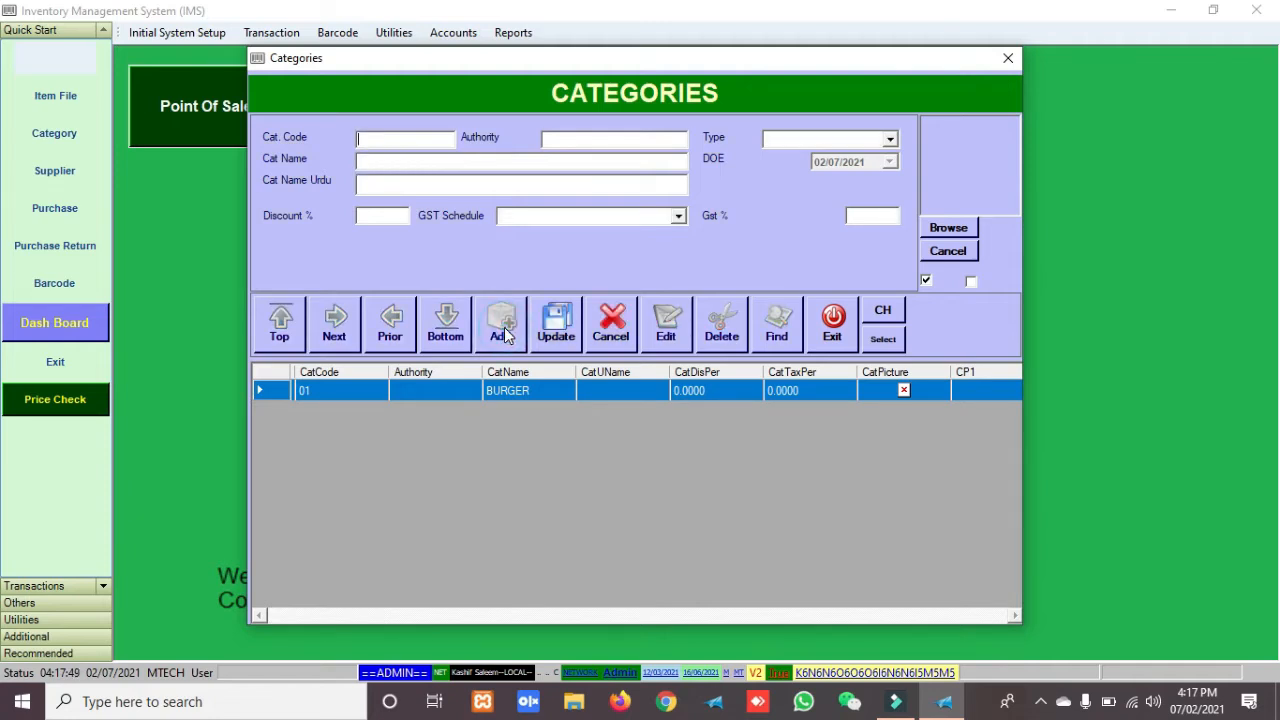
{"action": "type", "text": "02"}
{"action": "key", "text": "Return"}
{"action": "type", "text": "PIZZA"}
{"action": "left_click", "coordinate": [560, 338]}
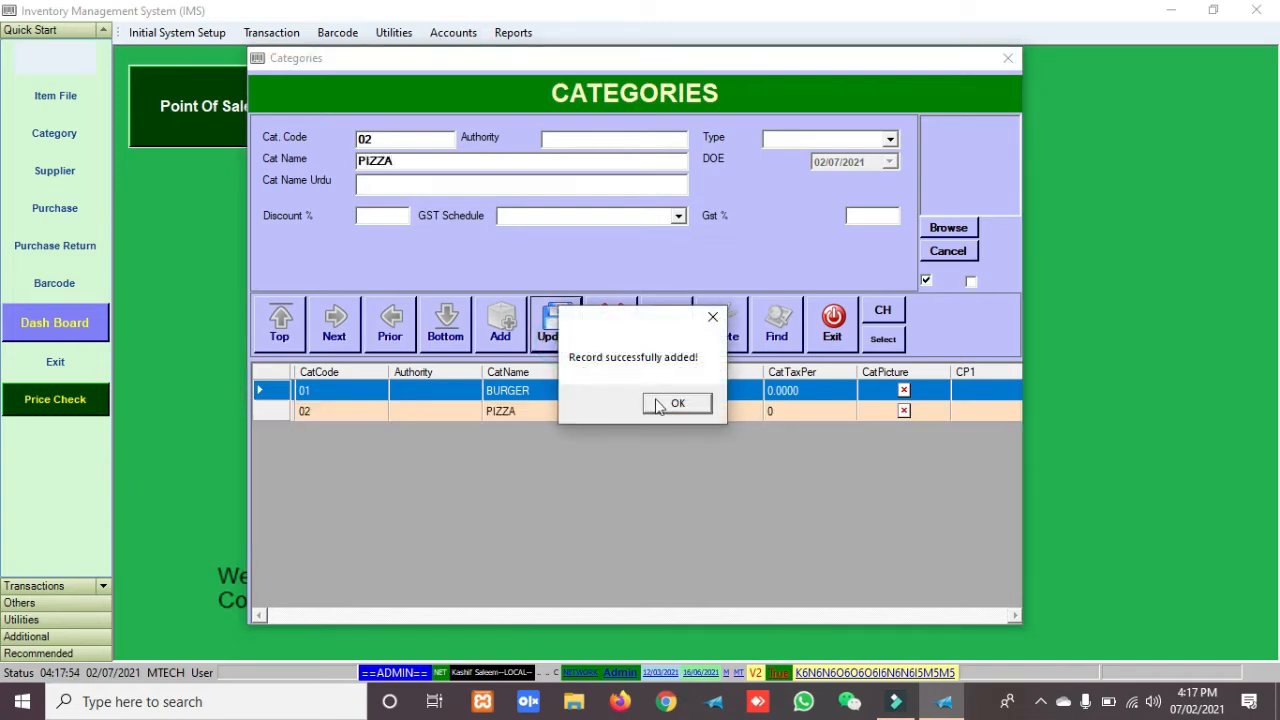
{"action": "left_click", "coordinate": [660, 403]}
Add and save a category with code 03 and name SALADS, then close the category form.
{"action": "left_click", "coordinate": [500, 322]}
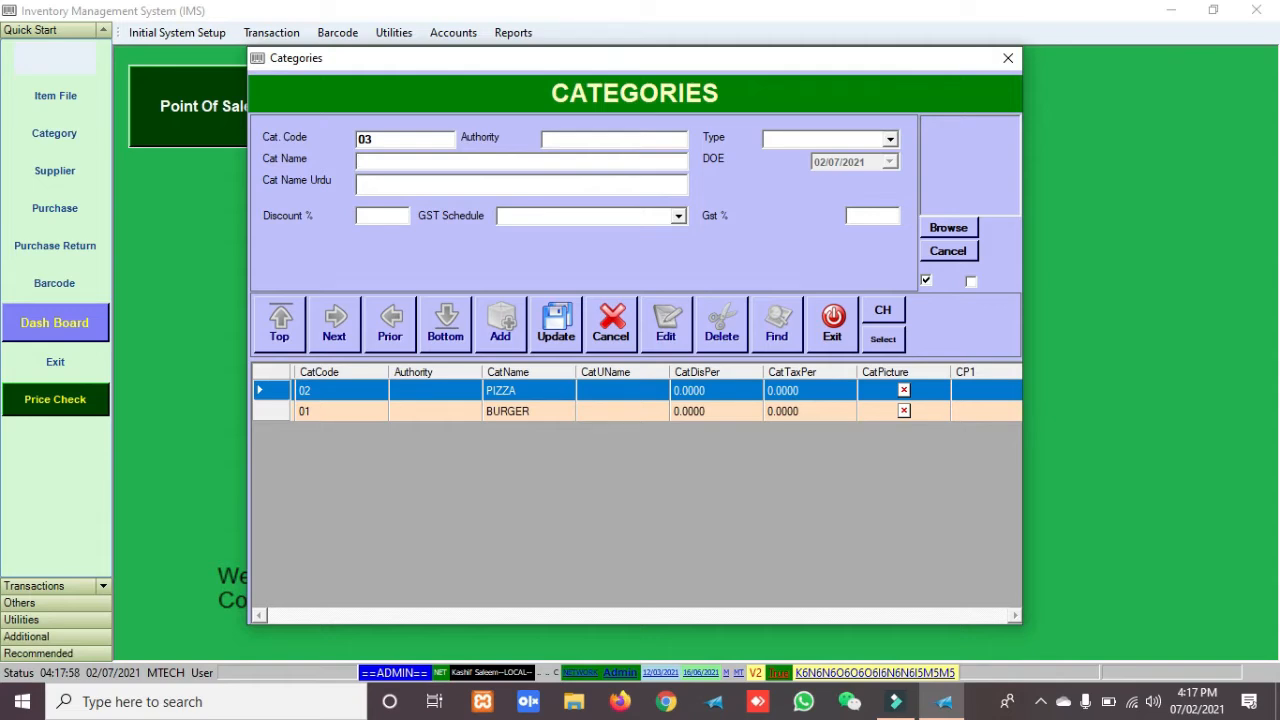
{"action": "type", "text": "SALADS"}
{"action": "left_click", "coordinate": [556, 322]}
{"action": "left_click", "coordinate": [660, 394]}
{"action": "left_click", "coordinate": [843, 343]}
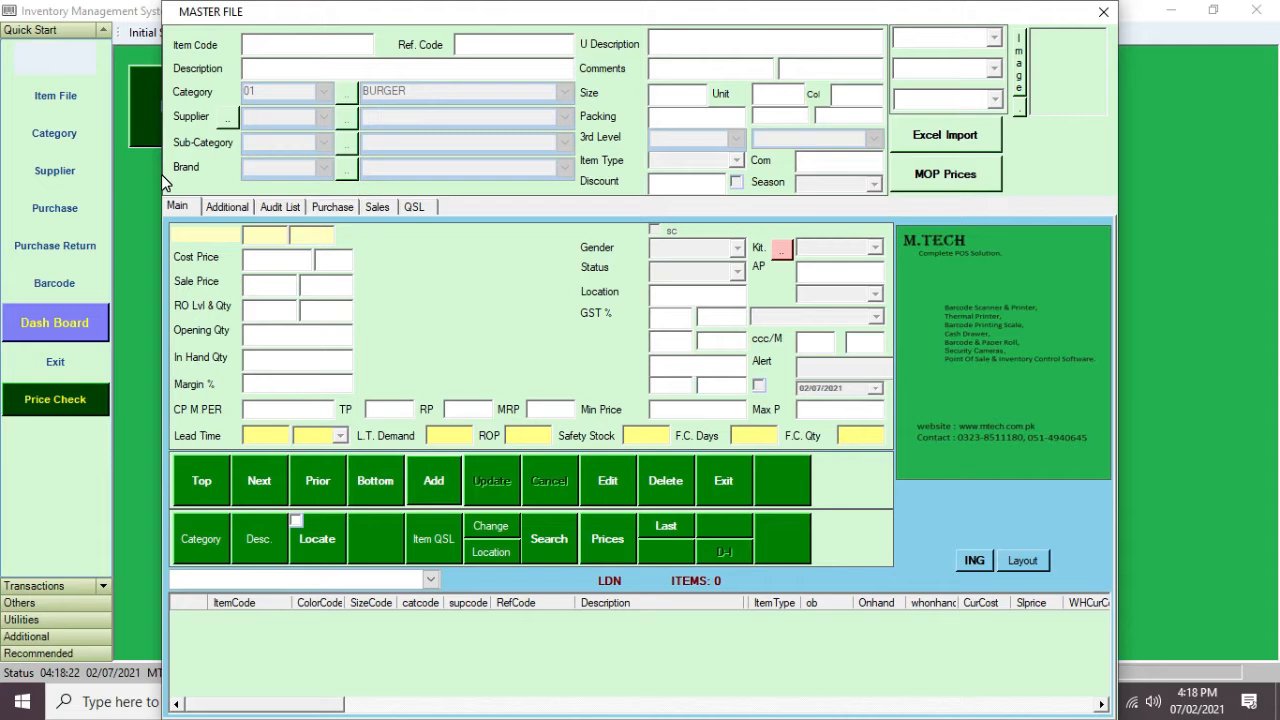
Start a new item in the master file with item code 0101 and description CHICKEN BURGER.
{"action": "left_click", "coordinate": [438, 484]}
{"action": "left_click", "coordinate": [262, 41]}
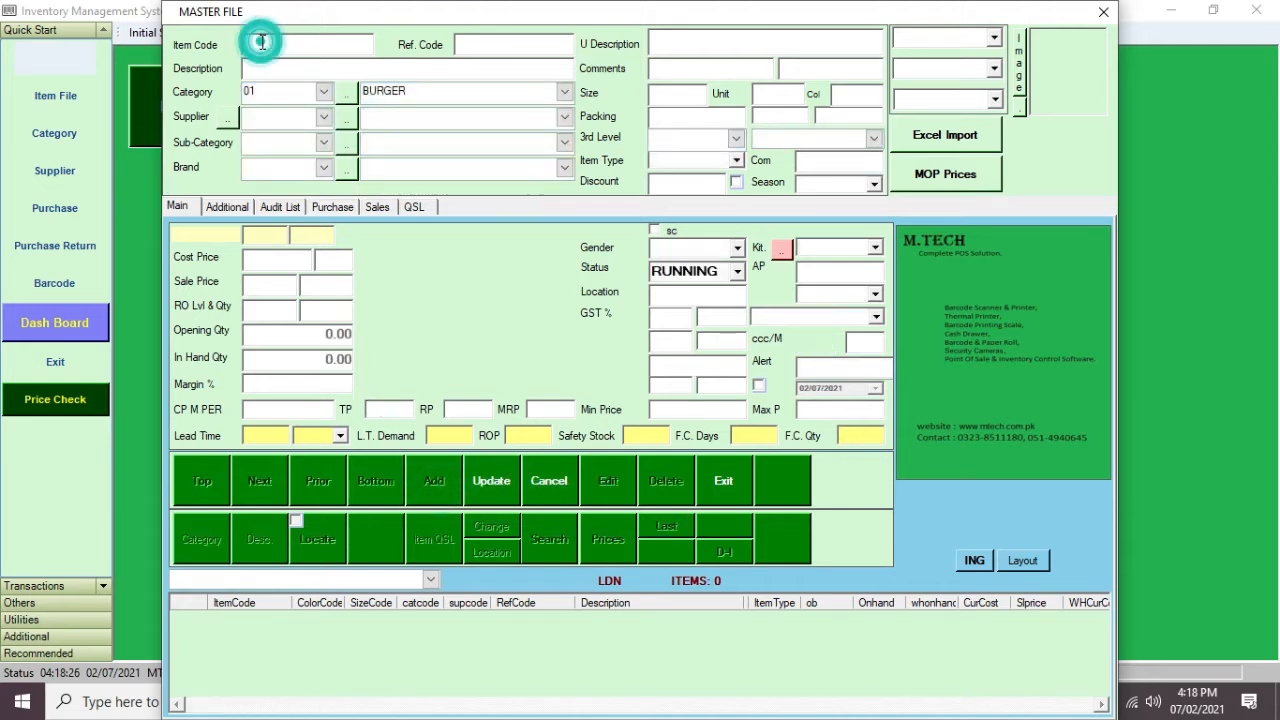
{"action": "type", "text": "01"}
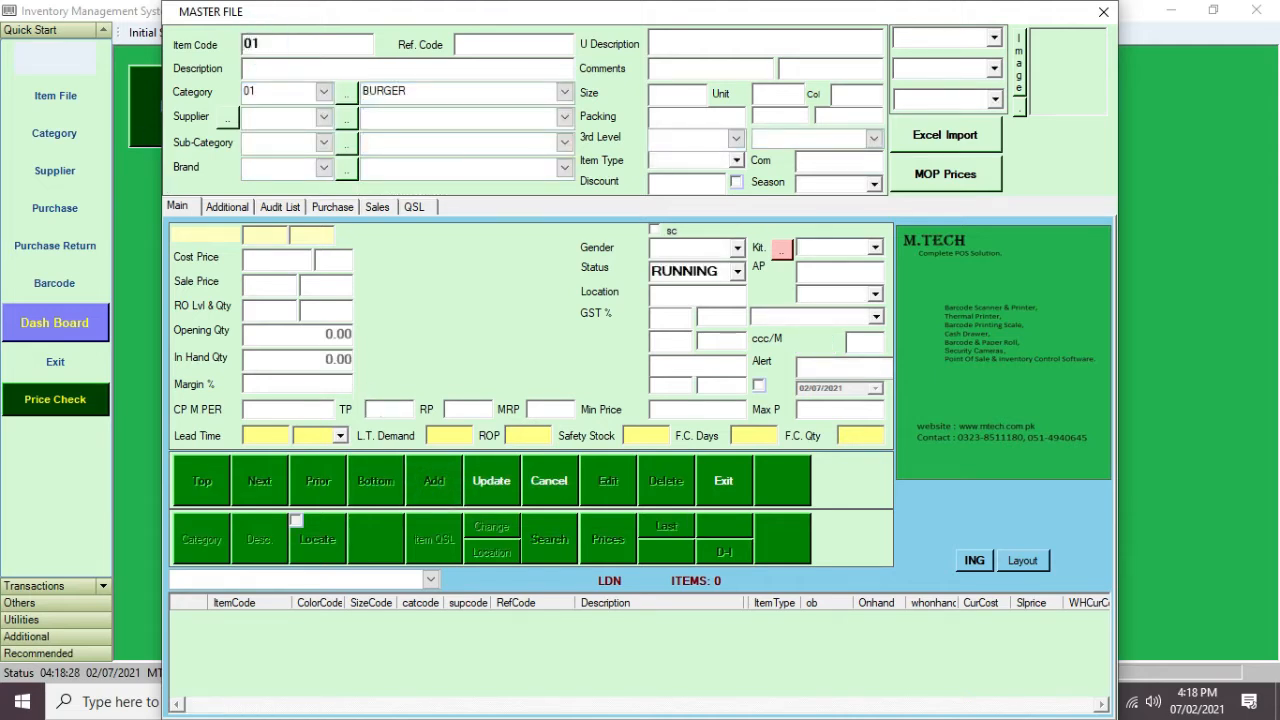
{"action": "type", "text": "01"}
{"action": "key", "text": "Tab"}
{"action": "type", "text": "CHICKEN BURGER"}
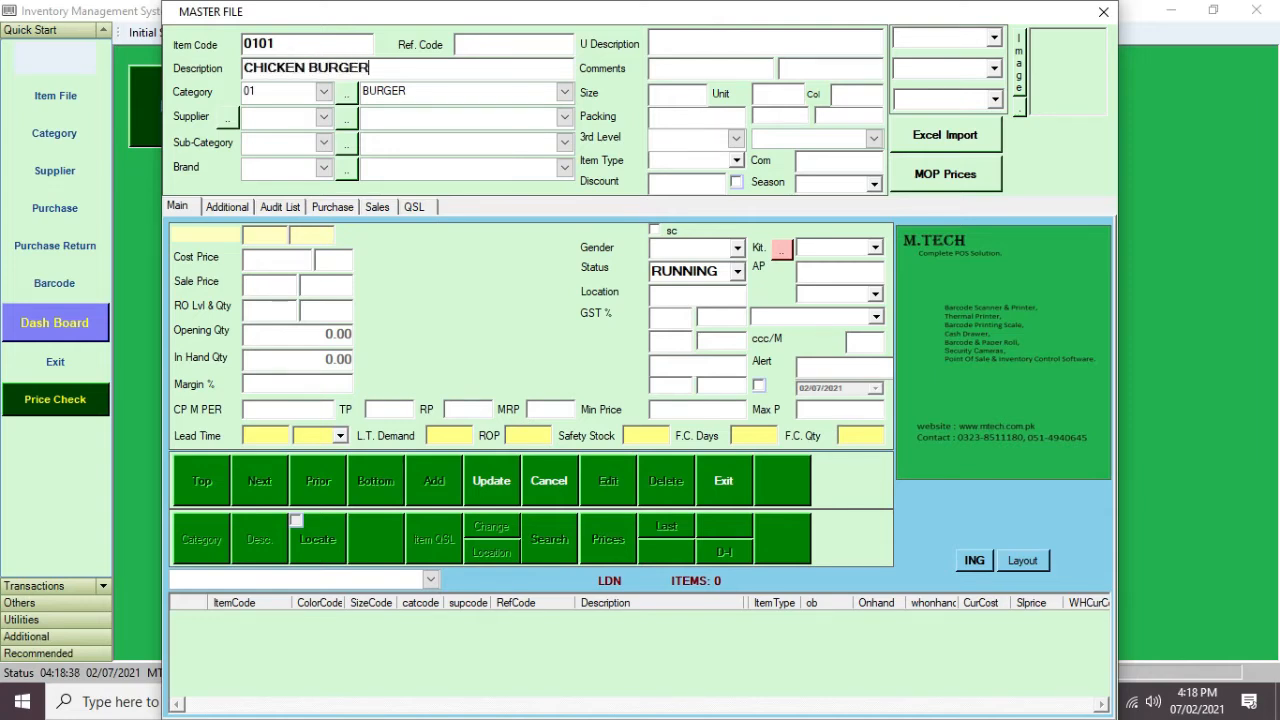
Assign the chicken burger to category 01 BURGER with sale price 495 and item type MENU, and save it.
{"action": "left_click", "coordinate": [325, 93]}
{"action": "left_click", "coordinate": [323, 131]}
{"action": "left_click", "coordinate": [286, 281]}
{"action": "type", "text": "495"}
{"action": "left_click", "coordinate": [737, 162]}
{"action": "type", "text": "MENI"}
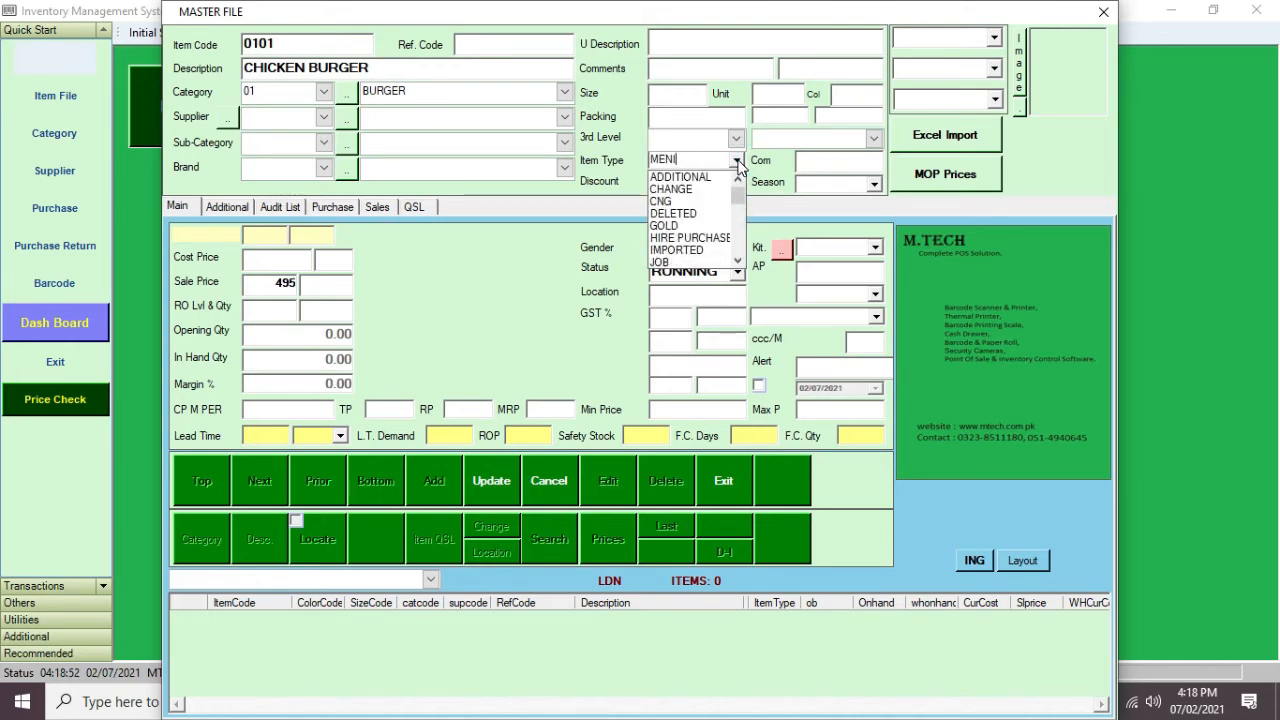
{"action": "key", "text": "BackSpace"}
{"action": "left_click", "coordinate": [714, 177]}
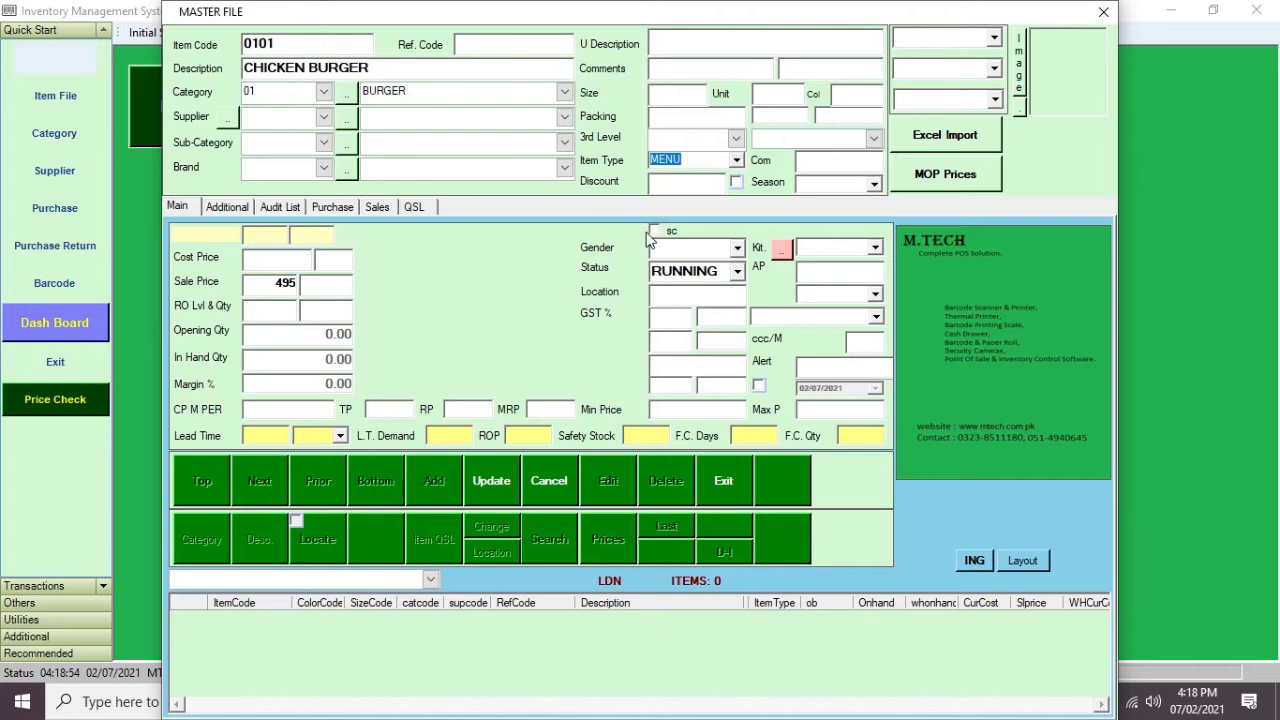
{"action": "left_click", "coordinate": [490, 480]}
{"action": "left_click", "coordinate": [664, 404]}
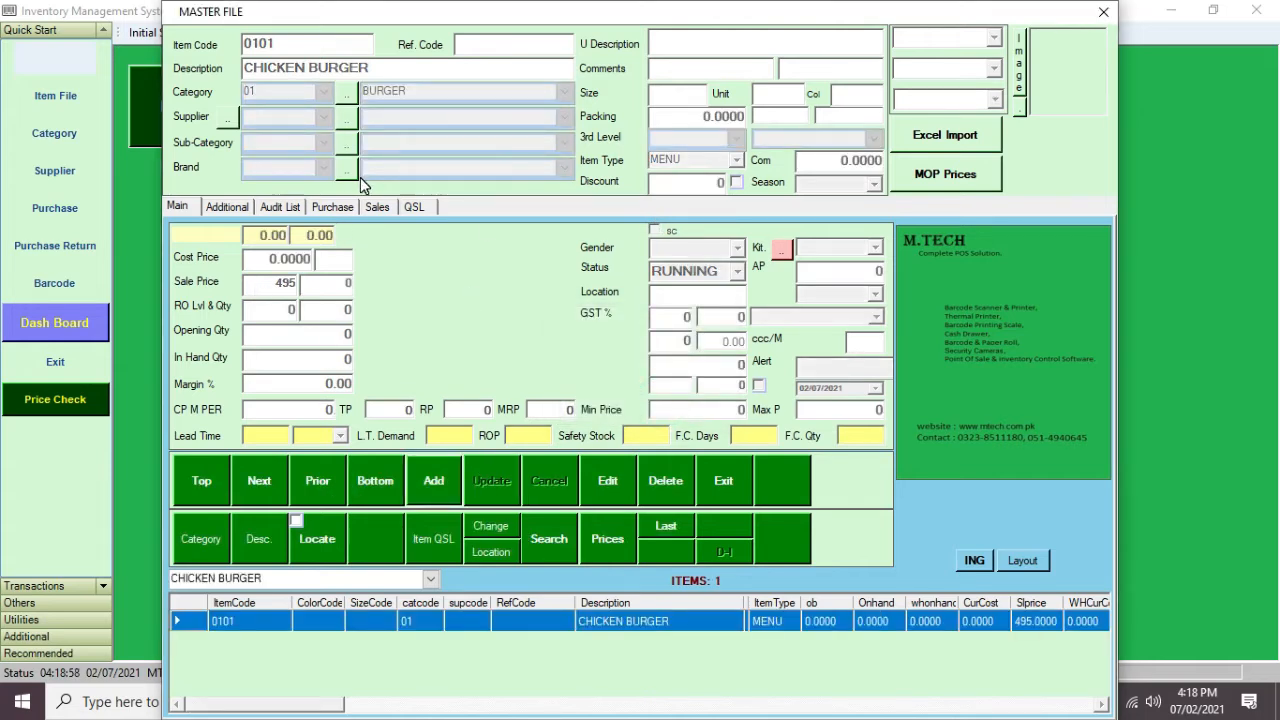
Start a new item with code 0102 and description CHICKEN CHEESE BURGER.
{"action": "left_click", "coordinate": [453, 470]}
{"action": "type", "text": "01"}
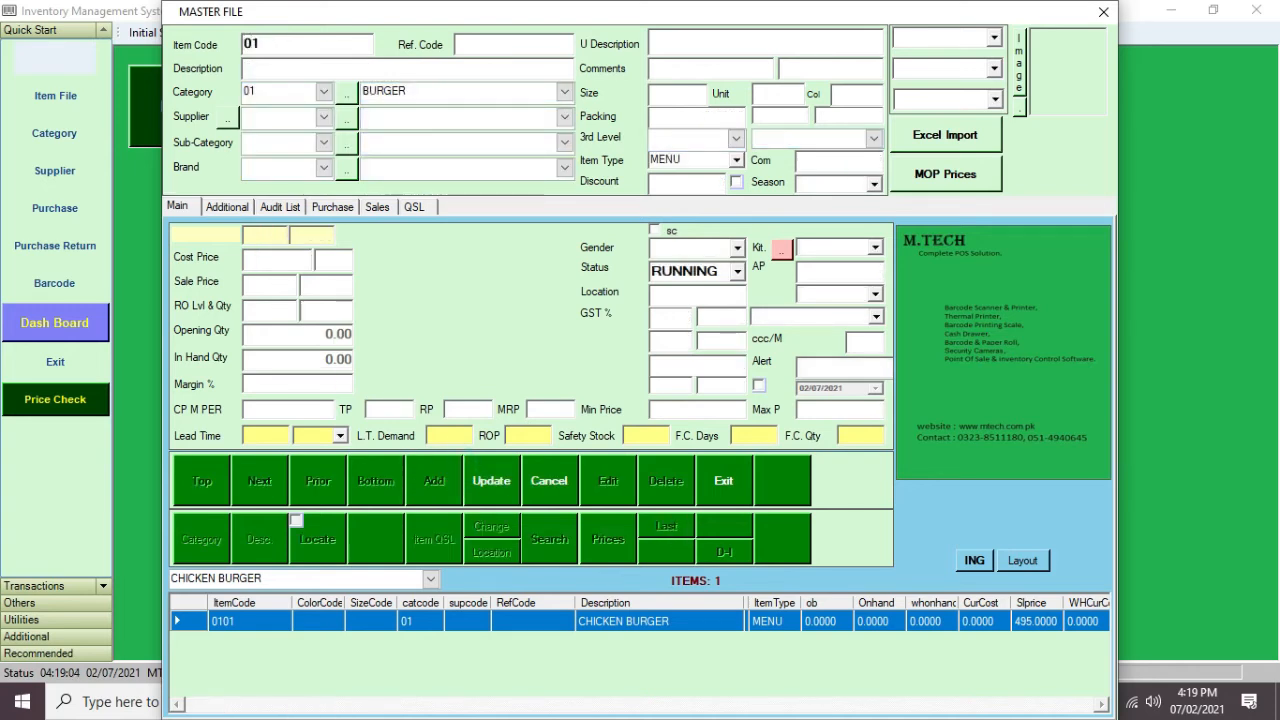
{"action": "type", "text": "02"}
{"action": "key", "text": "Return"}
{"action": "type", "text": "CHICKEN CH"}
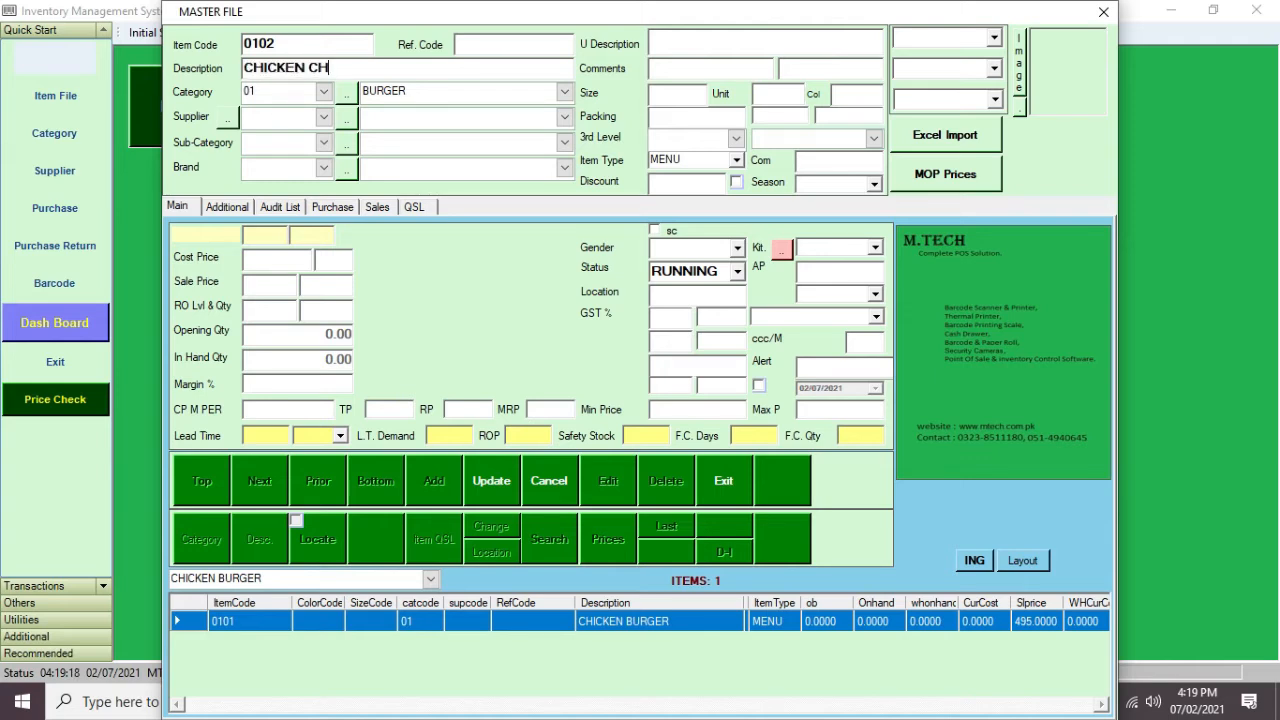
{"action": "type", "text": "EESE BURGER"}
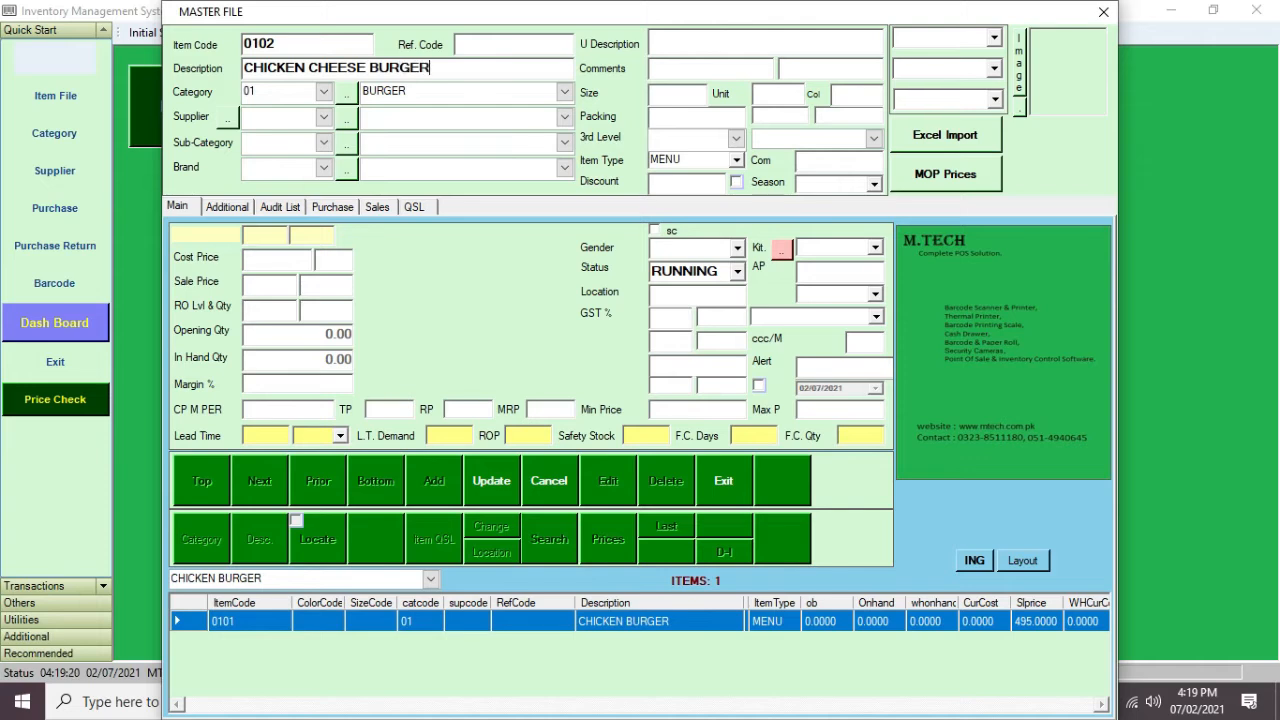
Set the chicken cheese burger's sale price to 595 and save the item.
{"action": "key", "text": "Return"}
{"action": "key", "text": "Return"}
{"action": "key", "text": "Return"}
{"action": "key", "text": "Return"}
{"action": "key", "text": "Return"}
{"action": "key", "text": "Return"}
{"action": "type", "text": "595"}
{"action": "left_click", "coordinate": [494, 484]}
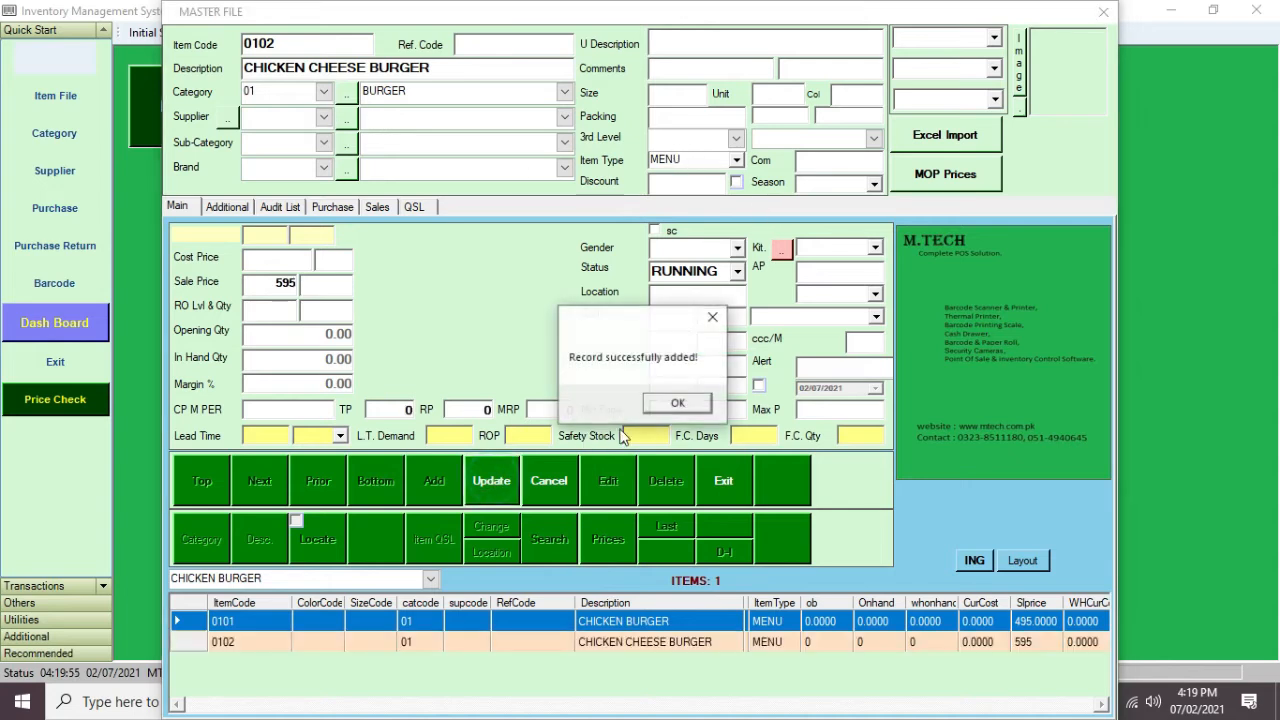
{"action": "left_click", "coordinate": [677, 402]}
Start a new item with code 0103 and description ZINGER BUREGR.
{"action": "left_click", "coordinate": [444, 494]}
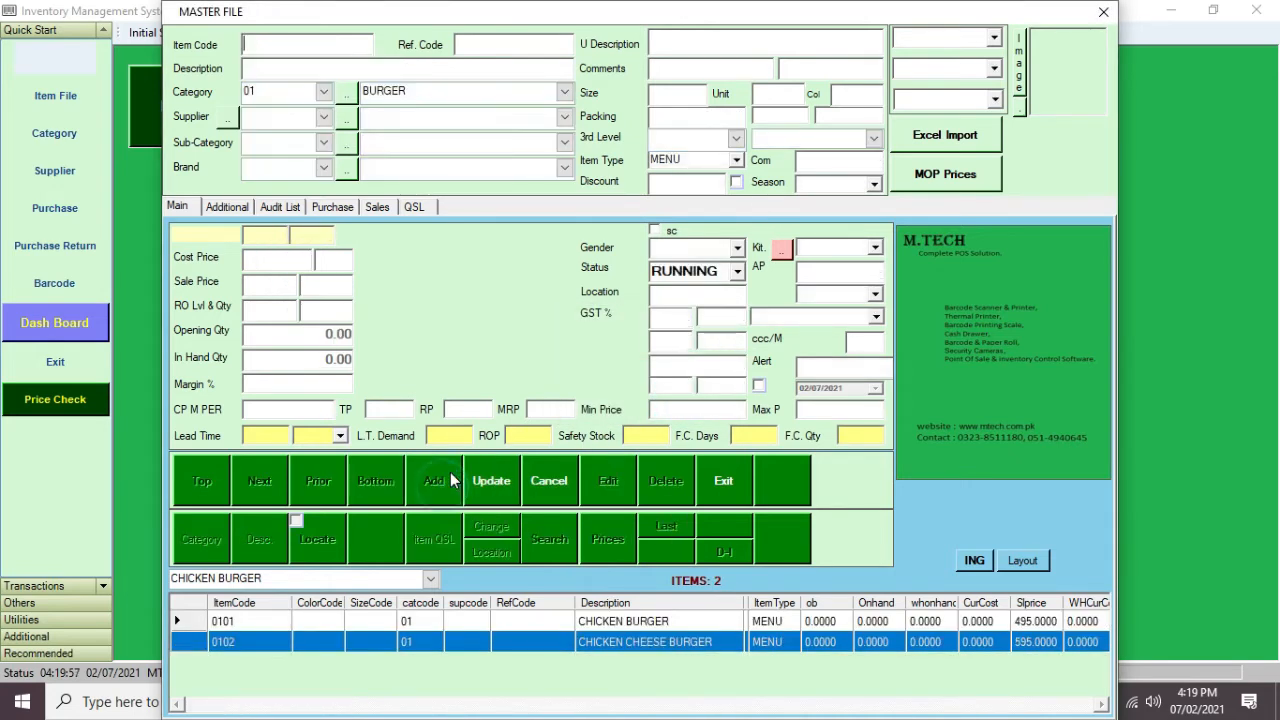
{"action": "type", "text": "0103"}
{"action": "key", "text": "Return"}
{"action": "left_click_drag", "start_coordinate": [244, 44], "coordinate": [306, 43]}
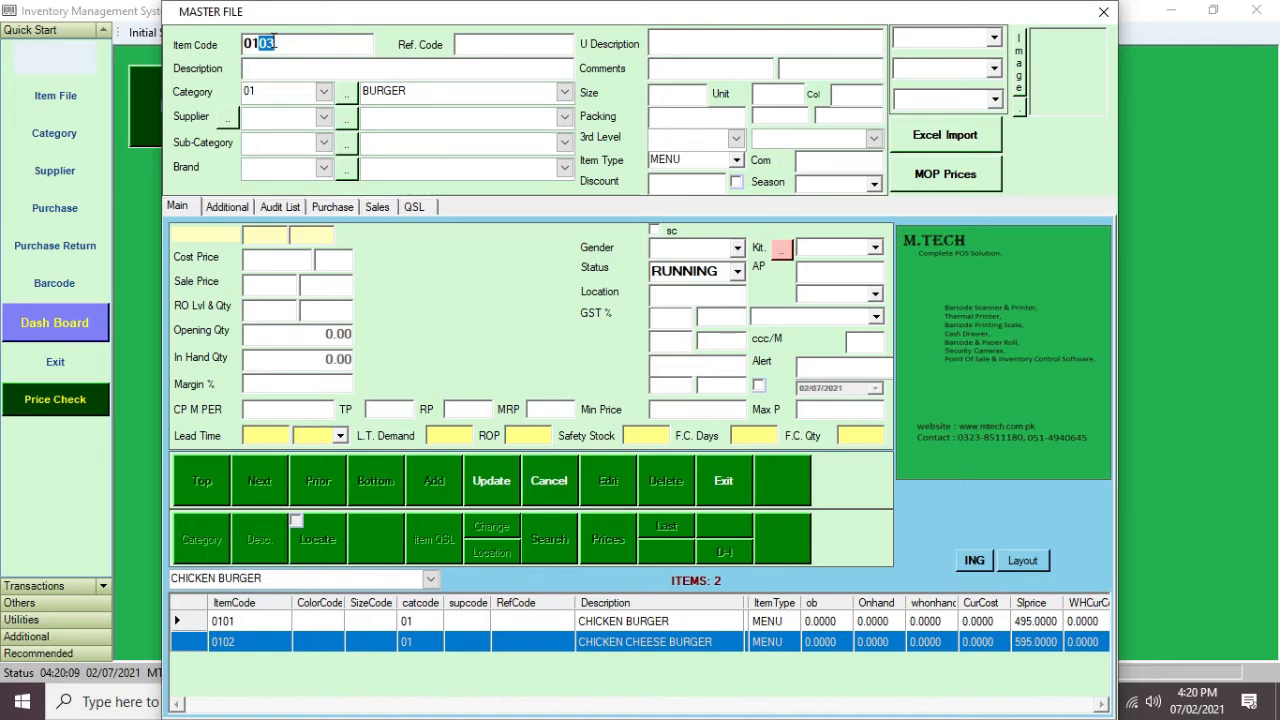
{"action": "left_click", "coordinate": [293, 69]}
{"action": "type", "text": "ZING"}
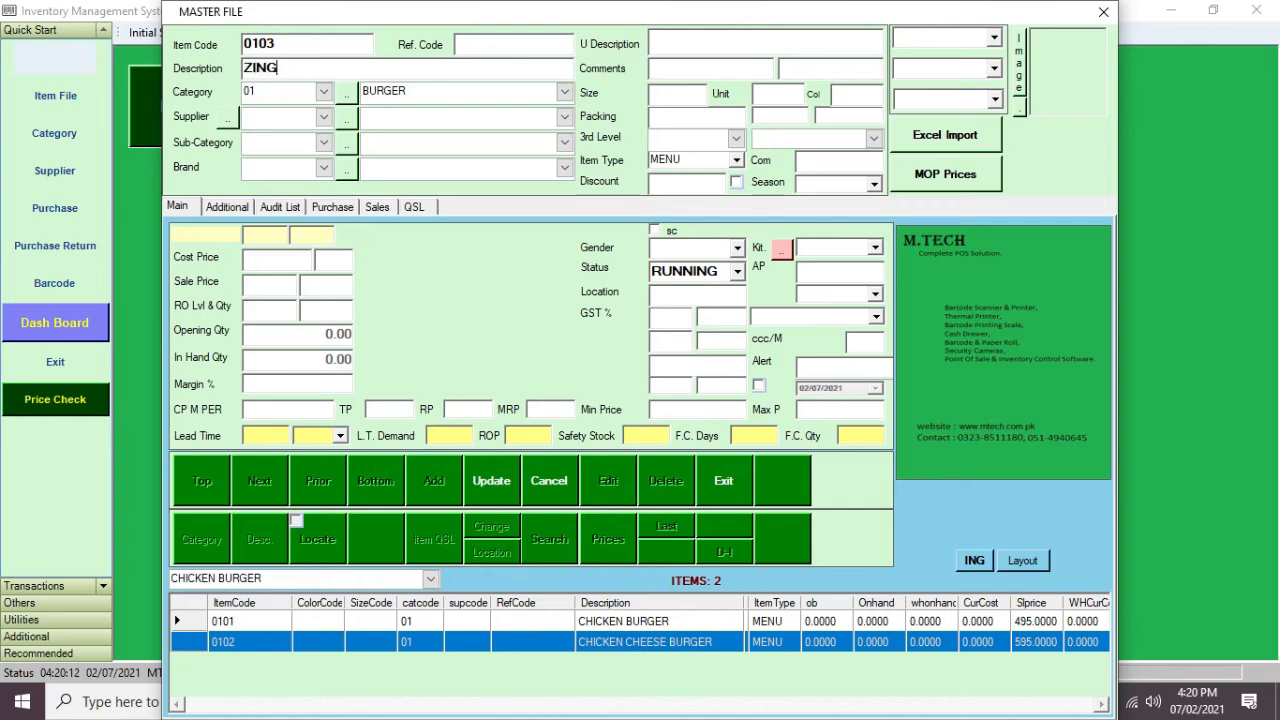
{"action": "type", "text": "ER BUREGR"}
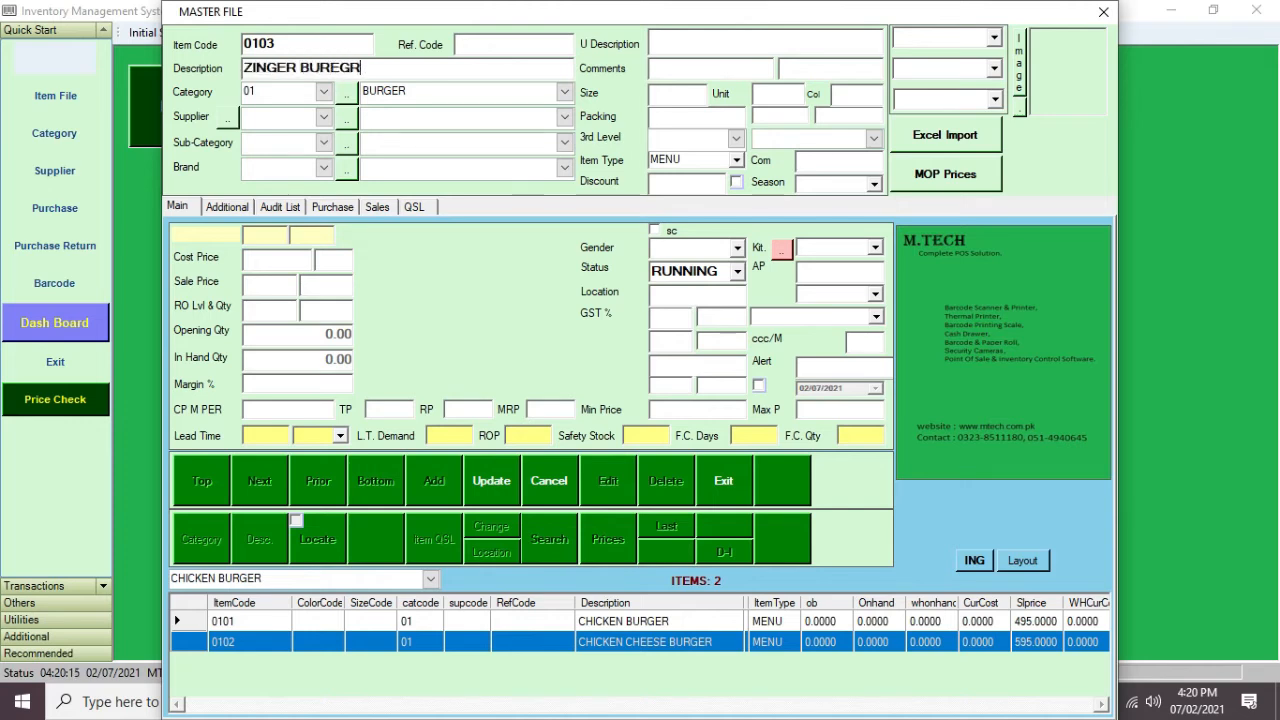
Set the sale price of item 0103 to 665 and save the record.
{"action": "left_click", "coordinate": [280, 285]}
{"action": "type", "text": "665"}
{"action": "left_click", "coordinate": [490, 479]}
{"action": "left_click", "coordinate": [668, 404]}
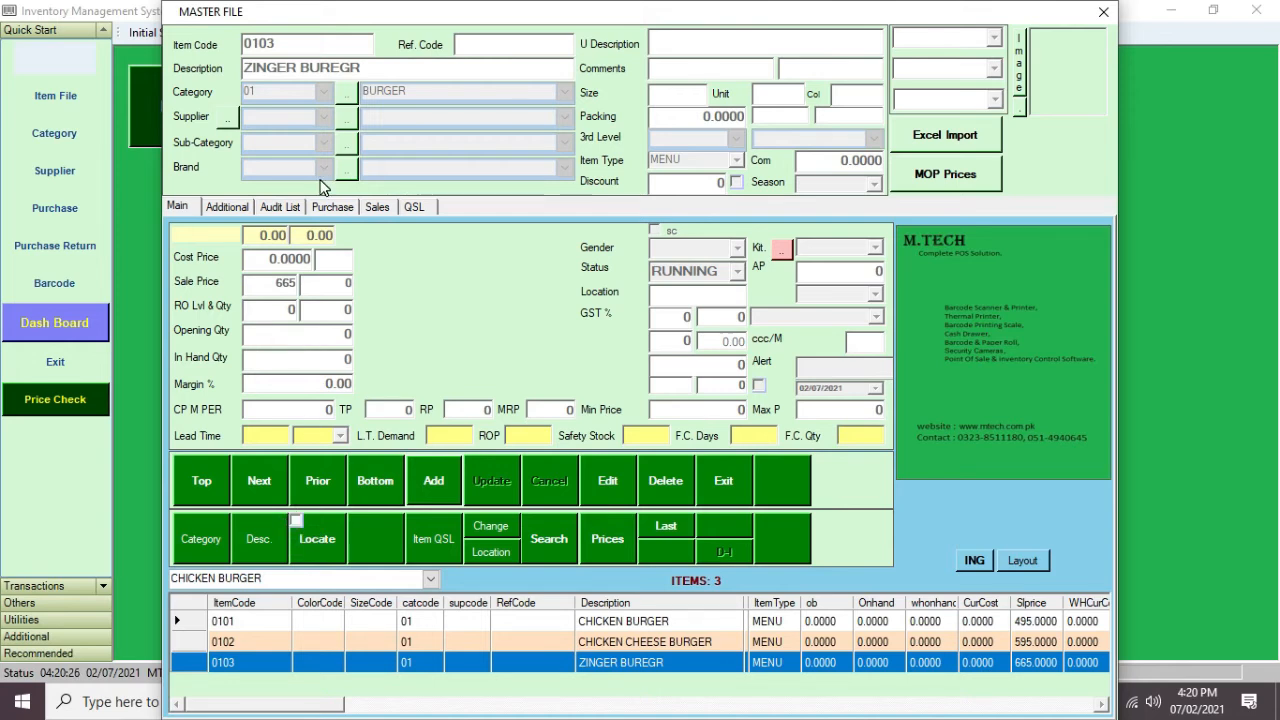
Look up the items by category for 01 BURGER and 02 PIZZA, and close the category search.
{"action": "left_click", "coordinate": [218, 540]}
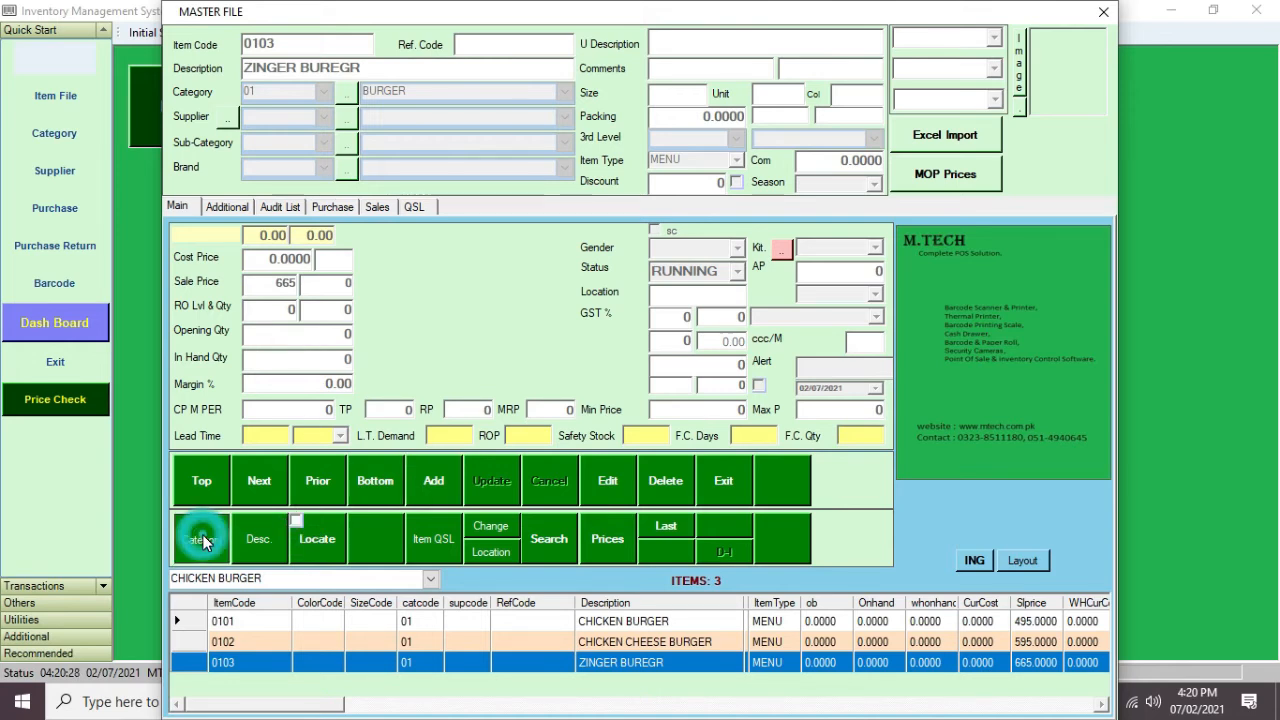
{"action": "left_click", "coordinate": [936, 145]}
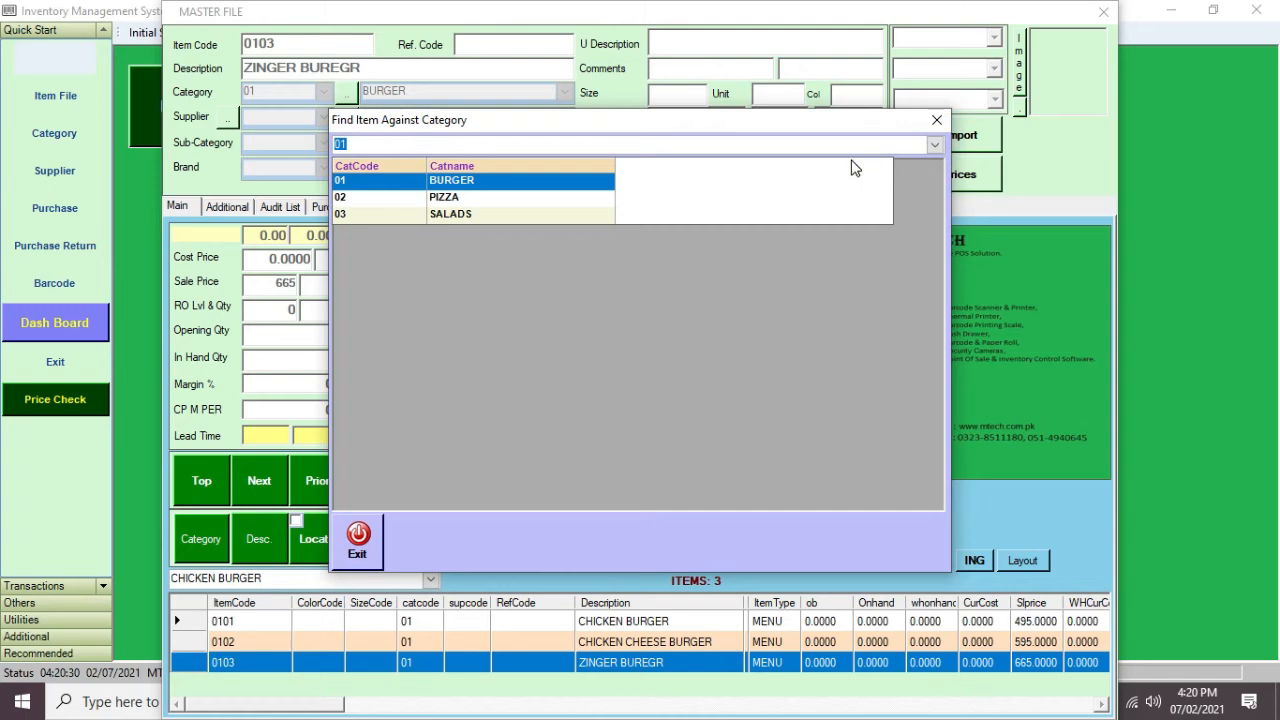
{"action": "left_click", "coordinate": [933, 147]}
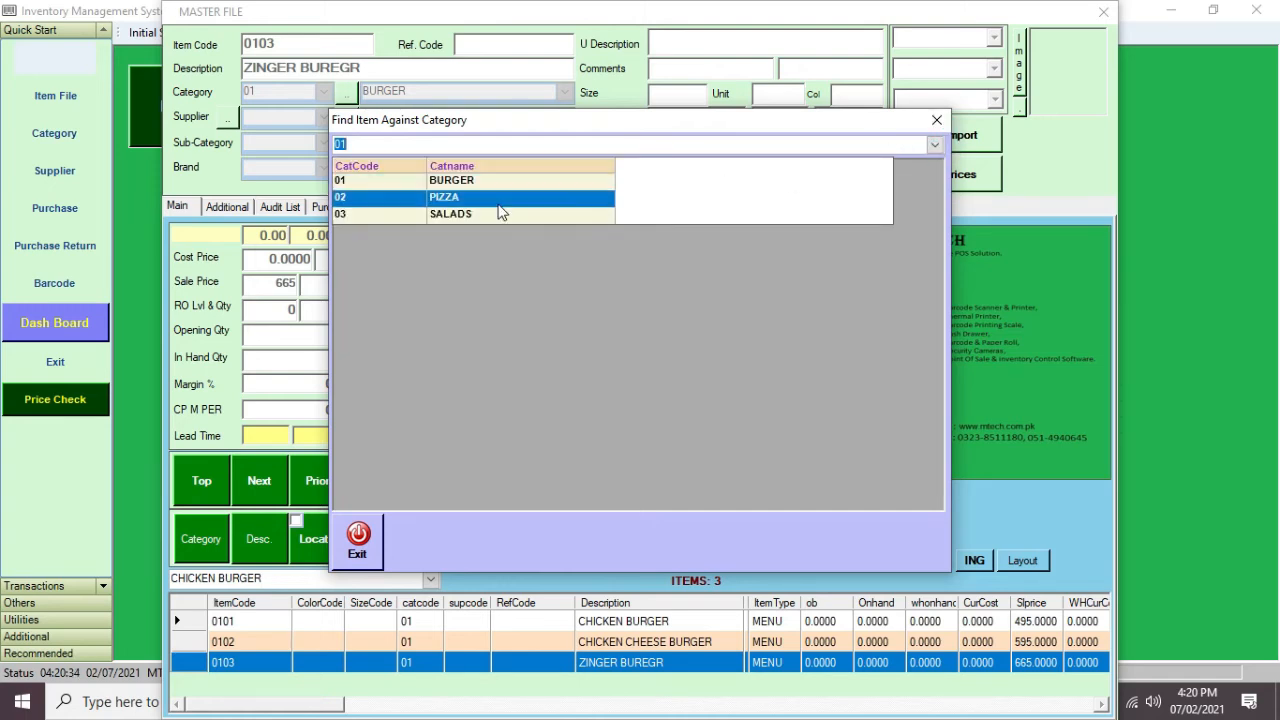
{"action": "left_click", "coordinate": [449, 198]}
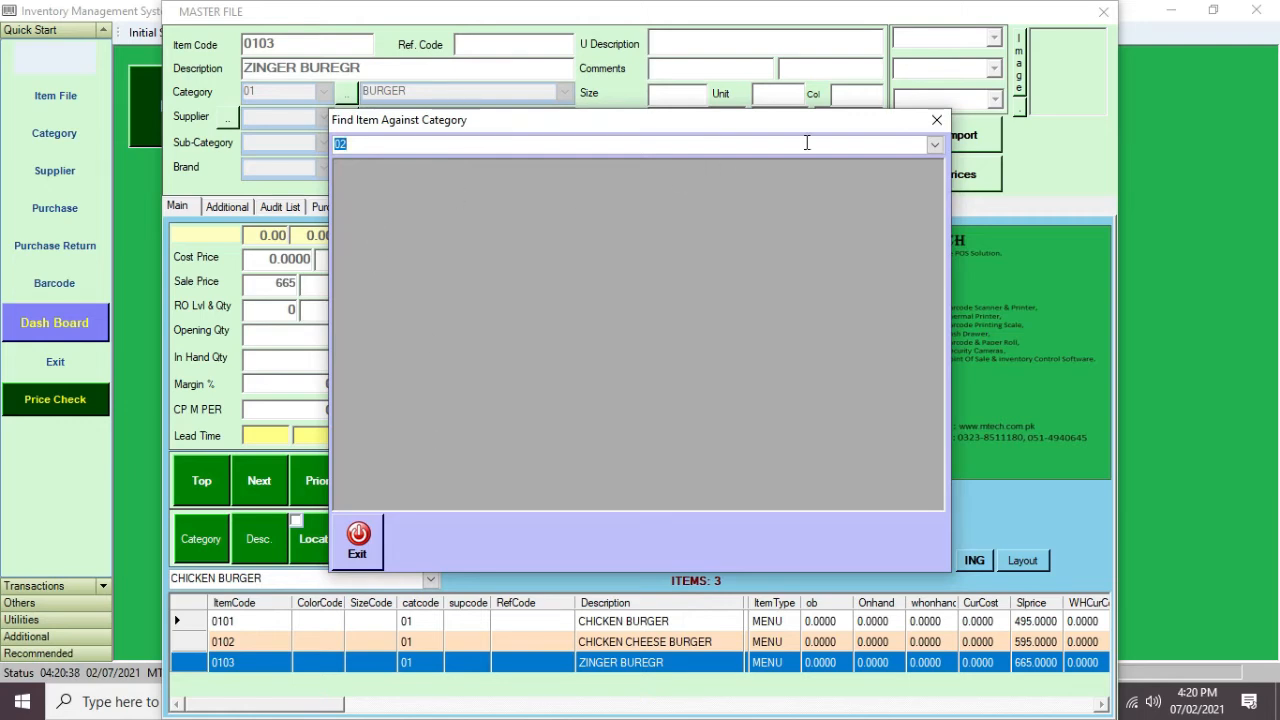
{"action": "left_click", "coordinate": [933, 145]}
{"action": "left_click", "coordinate": [449, 183]}
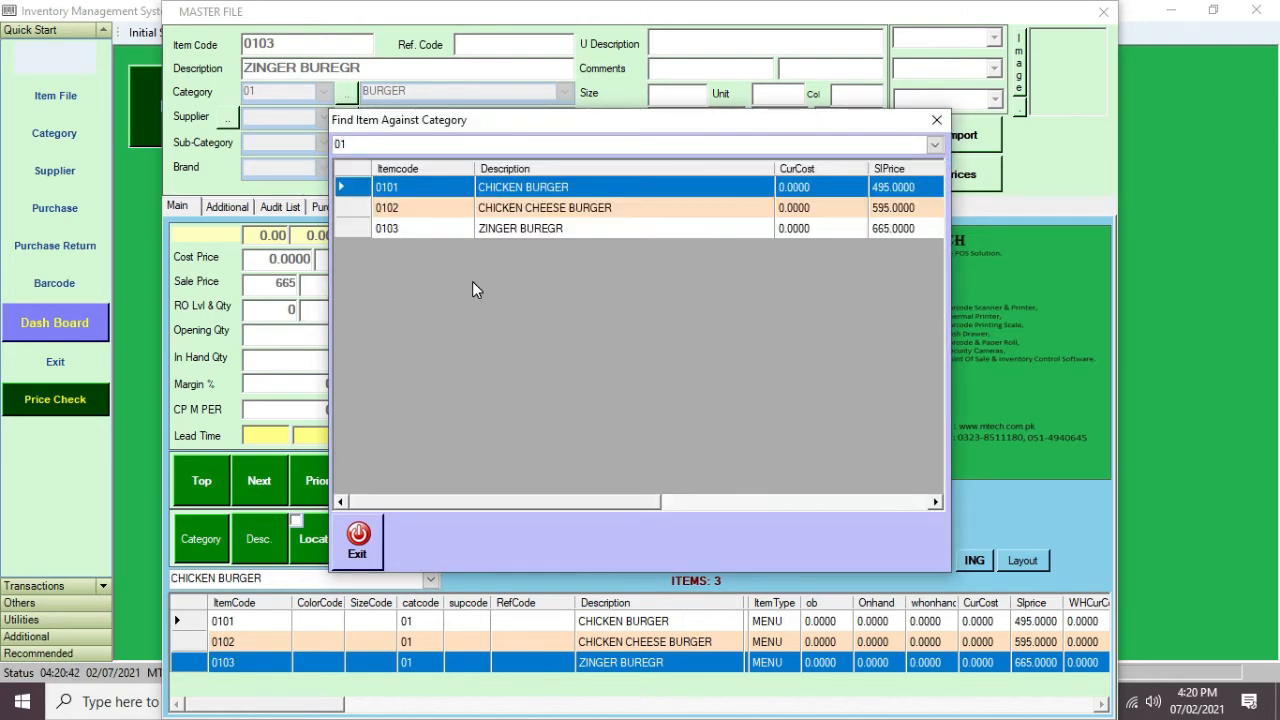
{"action": "left_click", "coordinate": [933, 145]}
{"action": "left_click", "coordinate": [467, 200]}
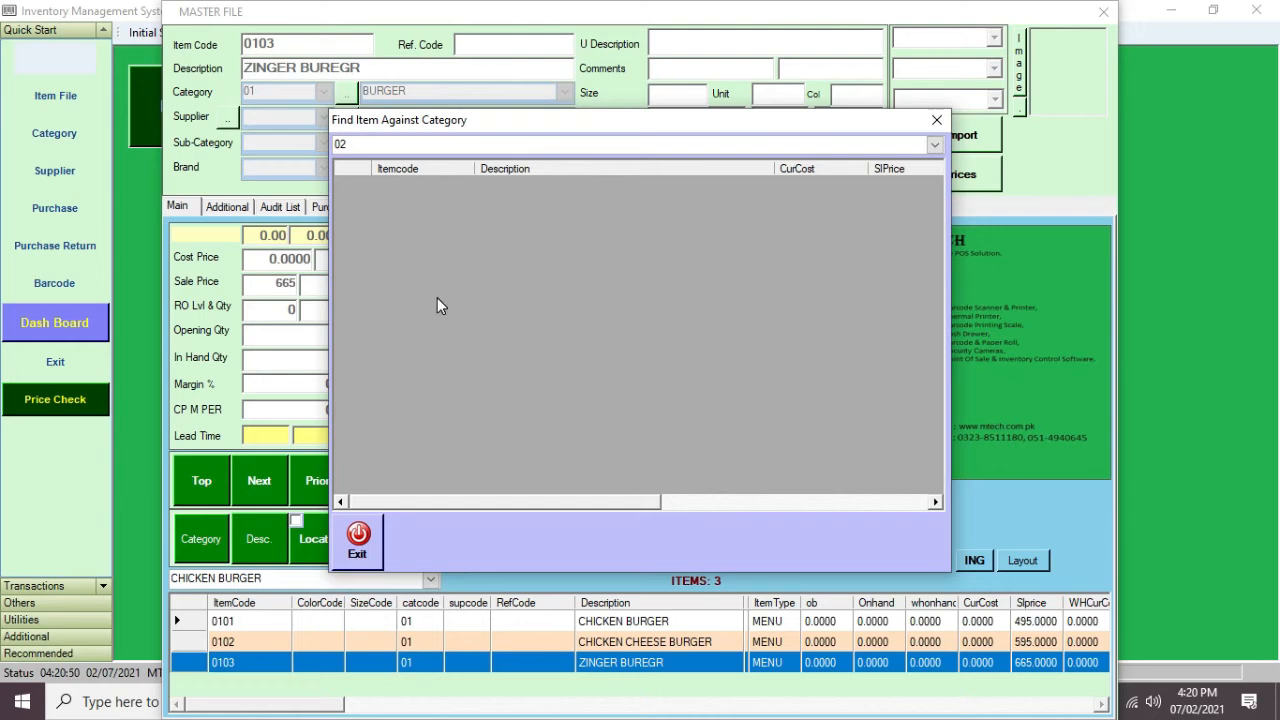
{"action": "left_click", "coordinate": [357, 545]}
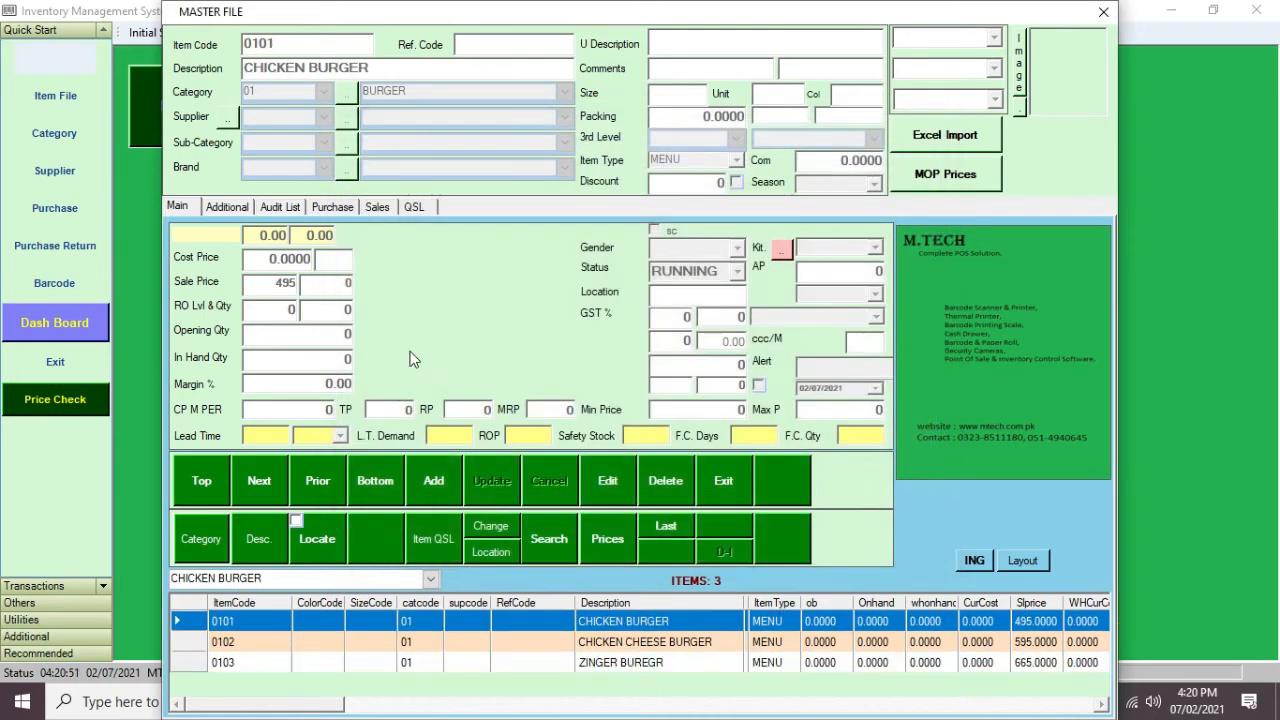
Start a new item with code 0201 and description BBQ PIZZA 6 INCH.
{"action": "left_click", "coordinate": [433, 480]}
{"action": "type", "text": "0201"}
{"action": "key", "text": "Return"}
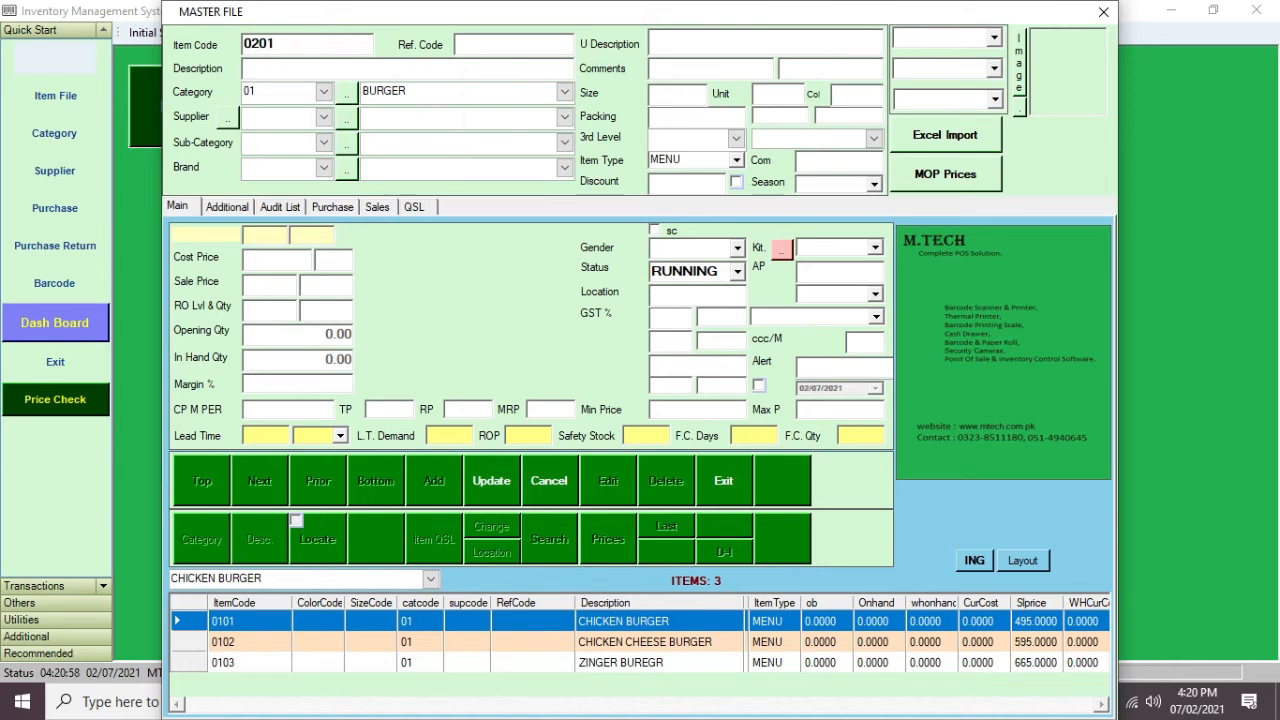
{"action": "type", "text": "BBQ PIO"}
{"action": "key", "text": "BackSpace"}
{"action": "type", "text": "ZZA "}
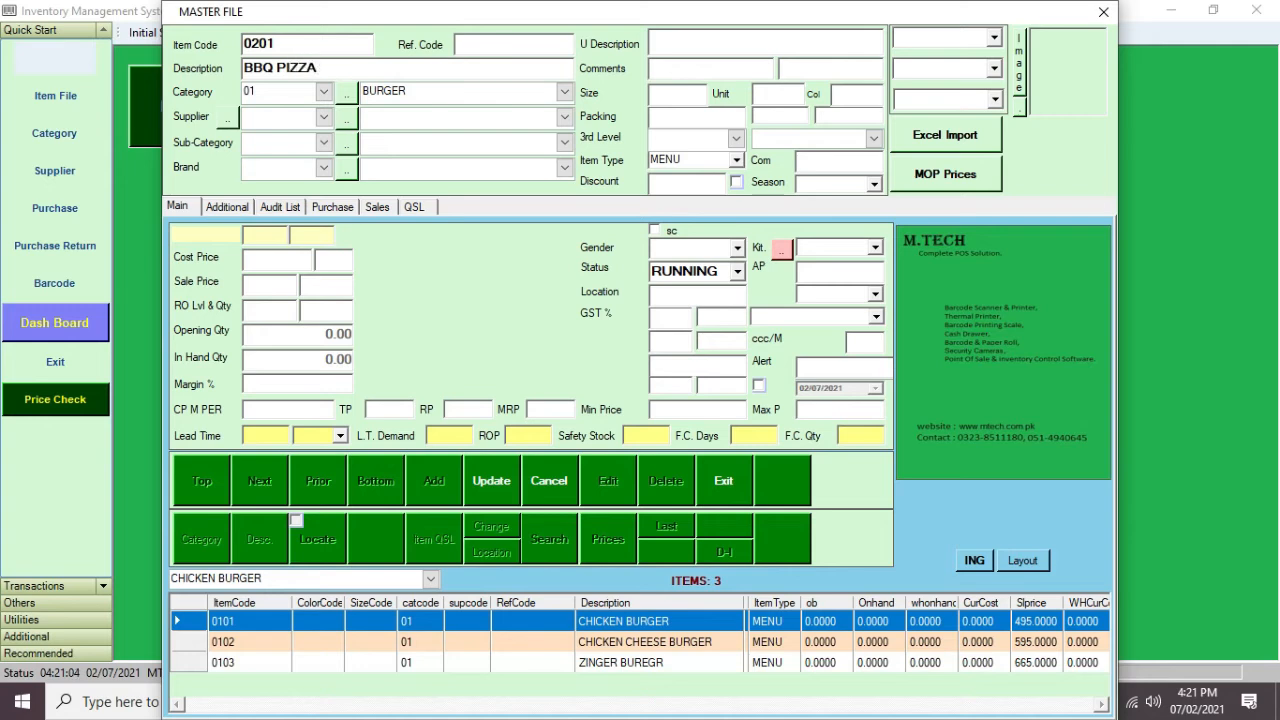
{"action": "type", "text": "6"}
{"action": "type", "text": "-"}
{"action": "type", "text": "INCH"}
Assign the BBQ pizza to category 02 PIZZA with sale price 395, and save the item.
{"action": "left_click", "coordinate": [323, 91]}
{"action": "left_click", "coordinate": [309, 148]}
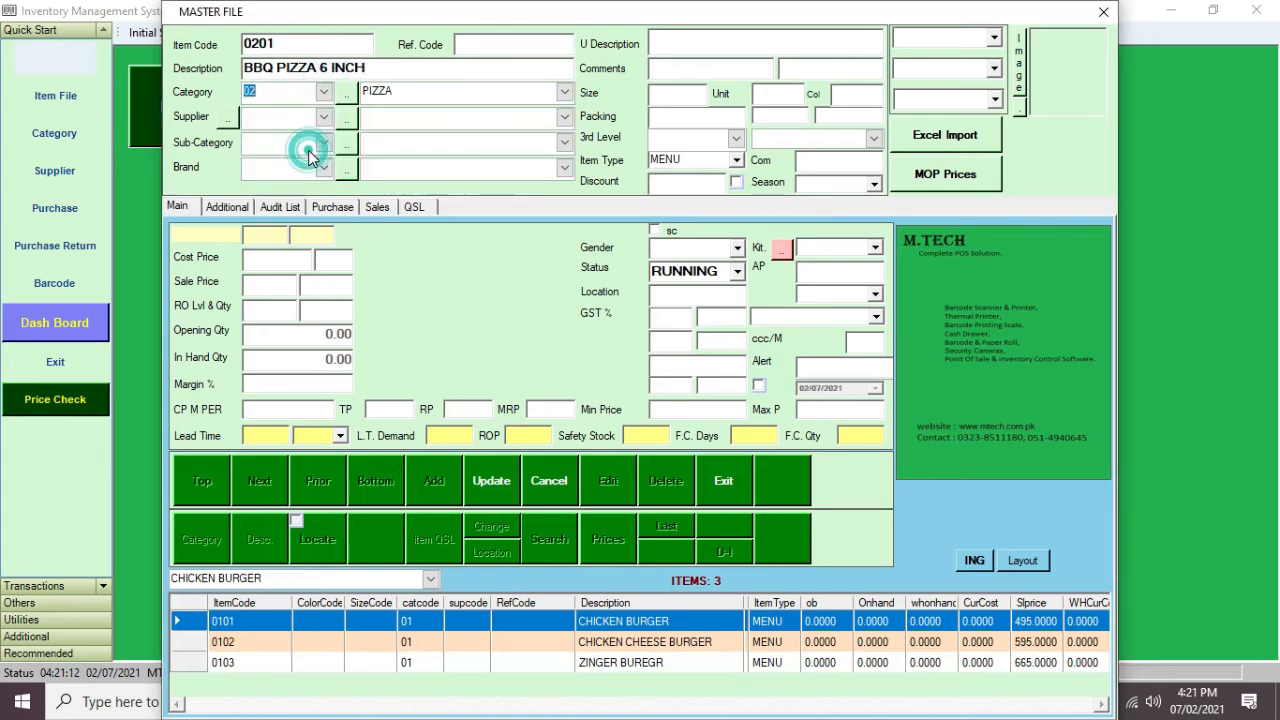
{"action": "left_click", "coordinate": [280, 286]}
{"action": "type", "text": "395"}
{"action": "left_click", "coordinate": [485, 480]}
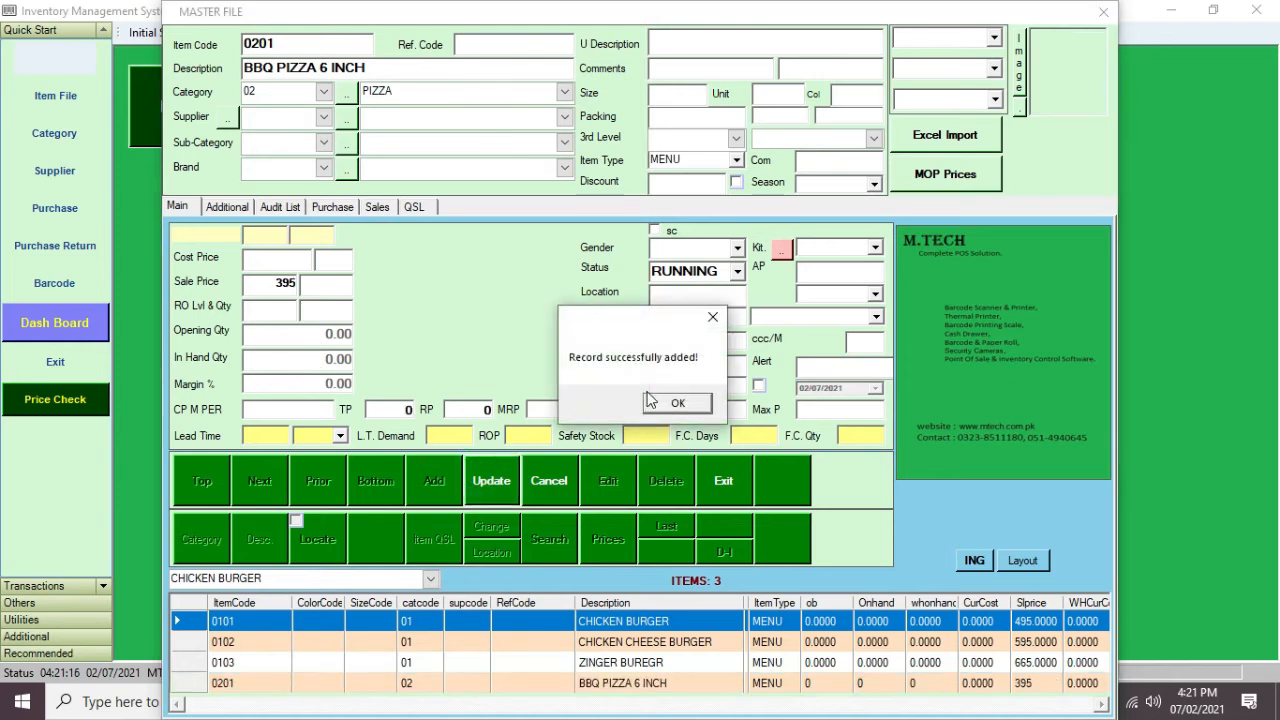
{"action": "left_click", "coordinate": [666, 401]}
Add item 0202 with description BBQ PIZZA 9 INCH and sale price 595 in category 02 PIZZA, and save it.
{"action": "left_click", "coordinate": [435, 490]}
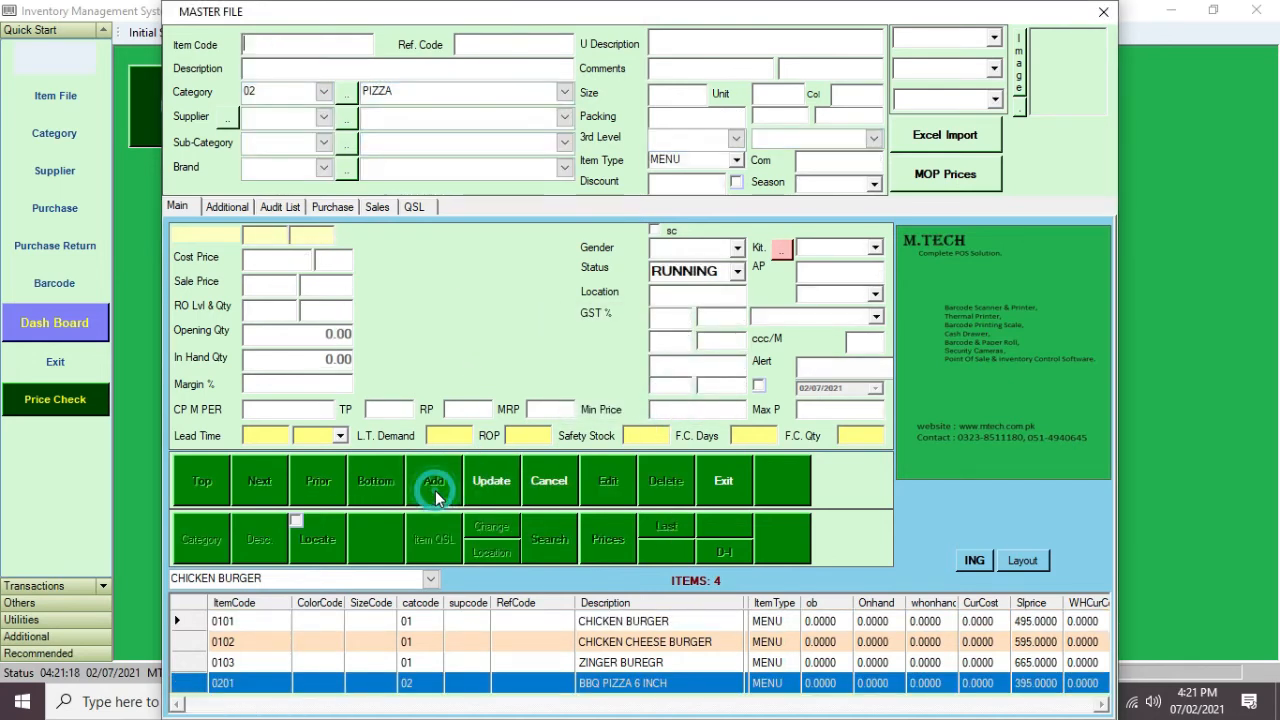
{"action": "type", "text": "0202BBQ P"}
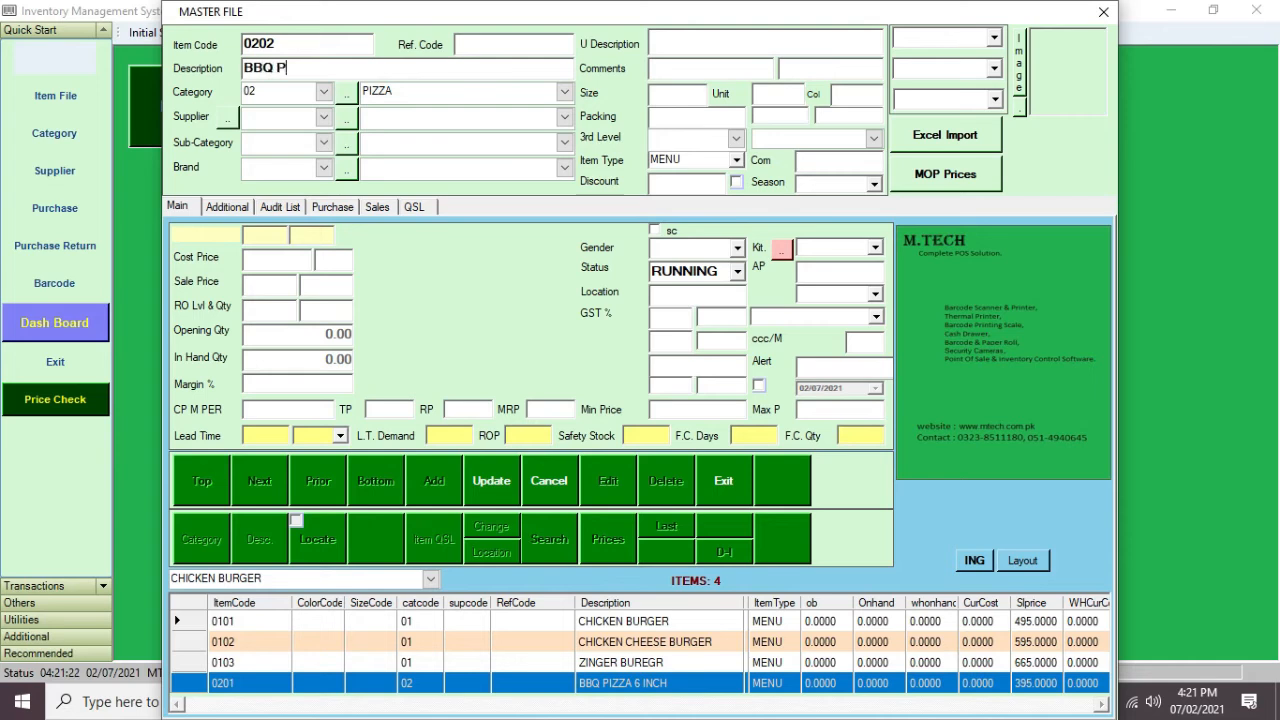
{"action": "type", "text": "IZZA 9 INCH"}
{"action": "left_click", "coordinate": [277, 287]}
{"action": "type", "text": "595"}
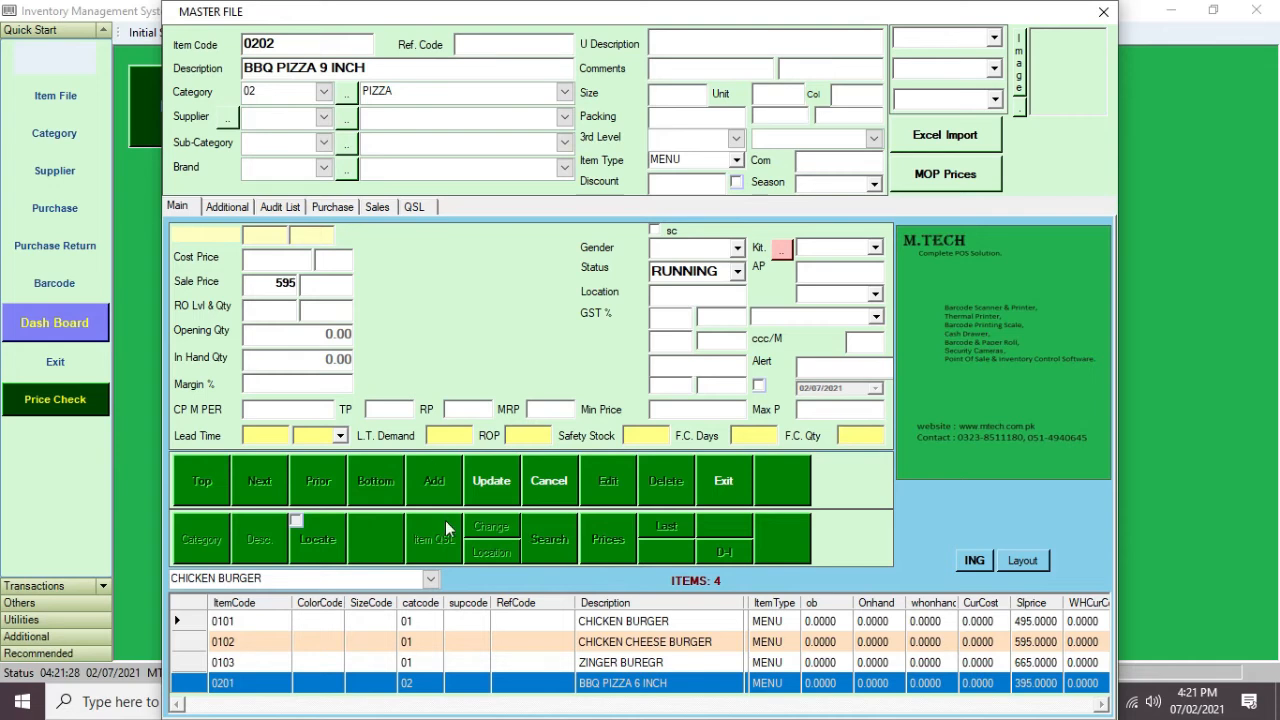
{"action": "left_click", "coordinate": [500, 479]}
{"action": "left_click", "coordinate": [668, 403]}
Add item 0203 with description BBQ PIZZA 12 INCH and sale price 1295 in category 02 PIZZA, and save it.
{"action": "left_click", "coordinate": [432, 482]}
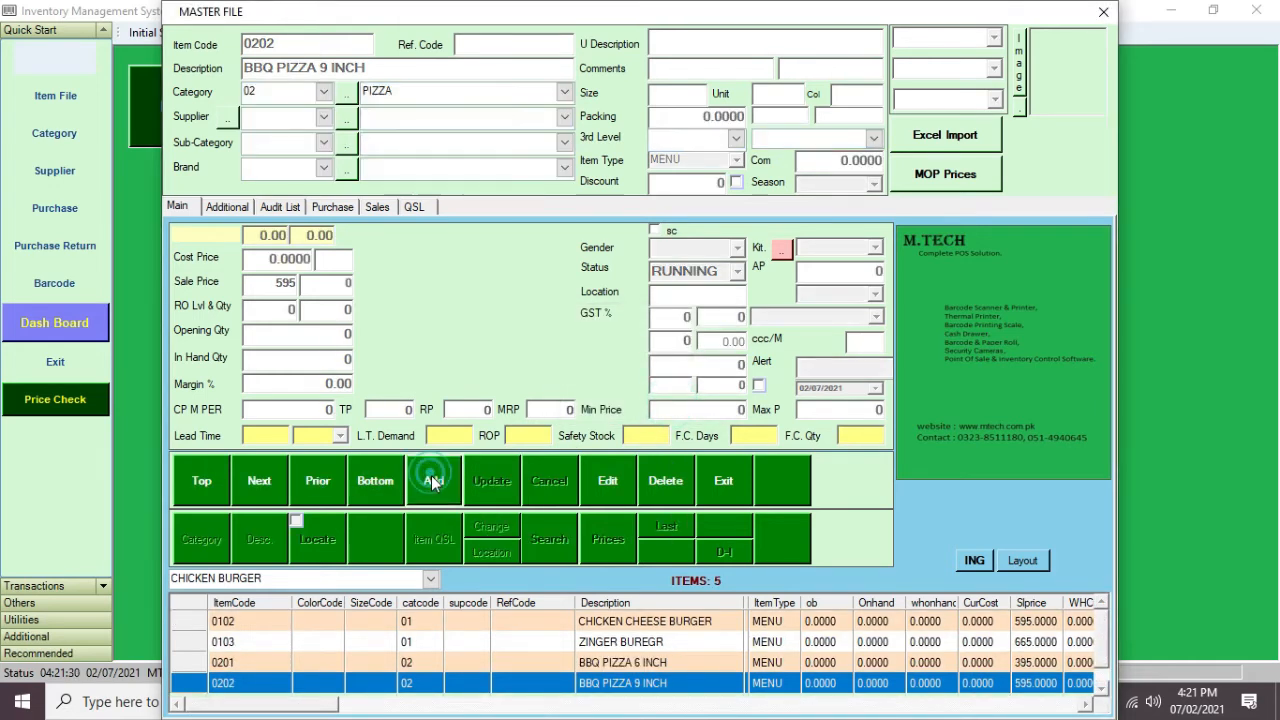
{"action": "type", "text": "0203"}
{"action": "key", "text": "Return"}
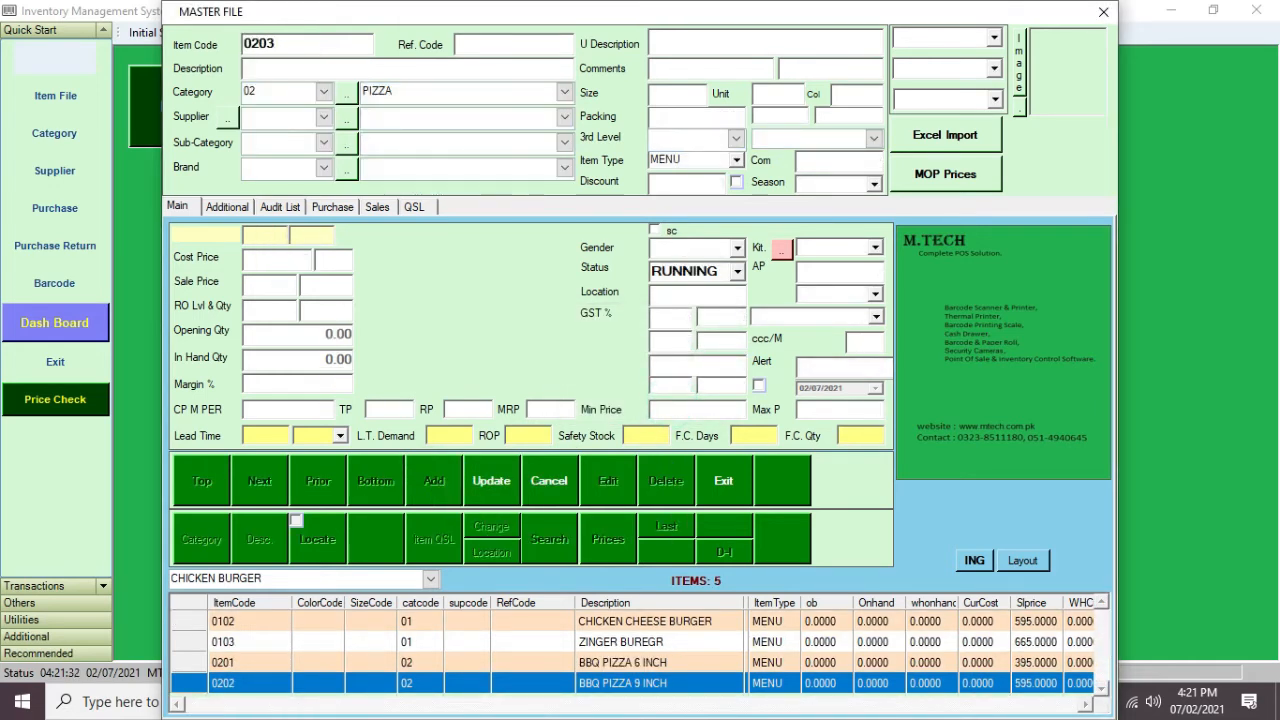
{"action": "type", "text": "BBQ PIZZA 12 INCH"}
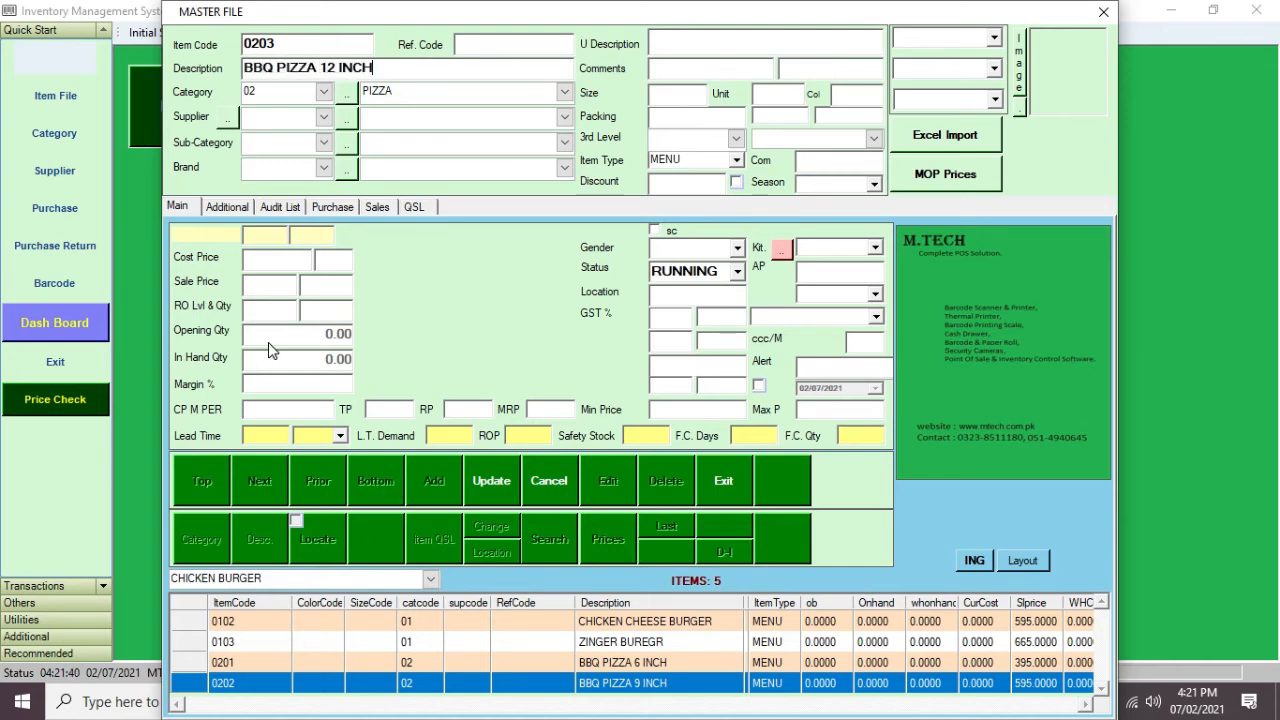
{"action": "left_click", "coordinate": [250, 283]}
{"action": "type", "text": "1295"}
{"action": "left_click", "coordinate": [482, 481]}
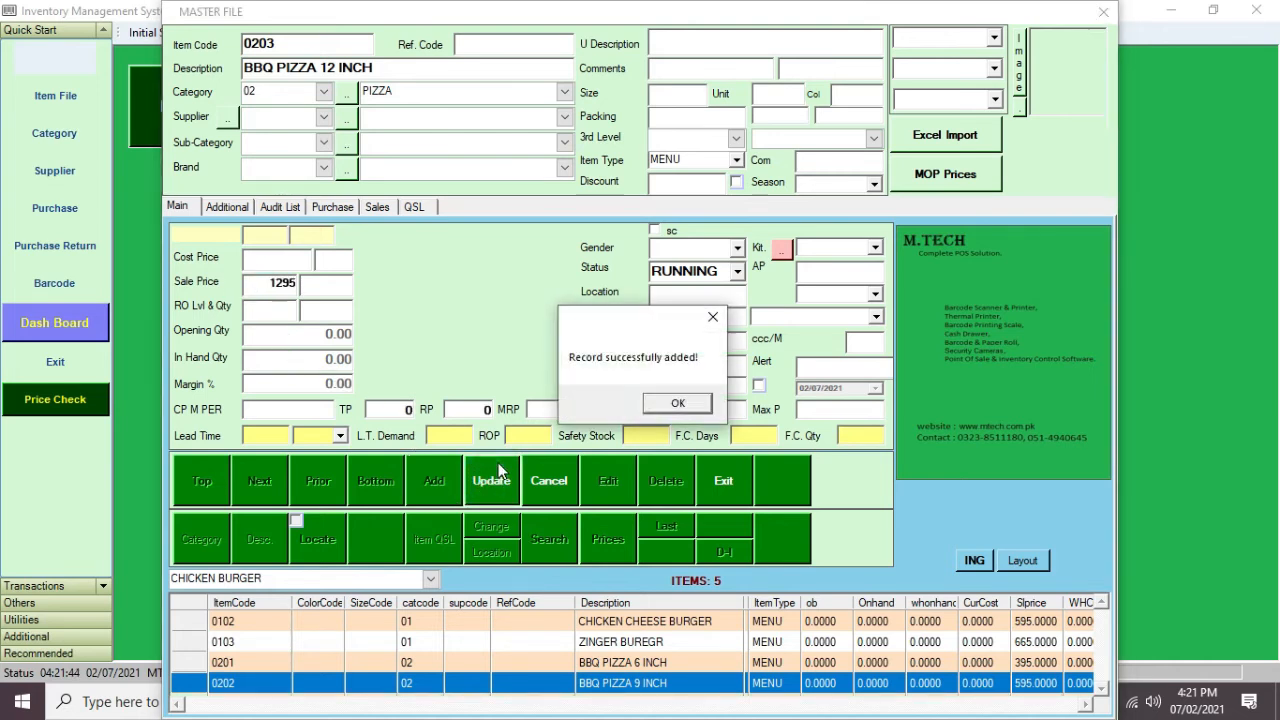
{"action": "left_click", "coordinate": [672, 405]}
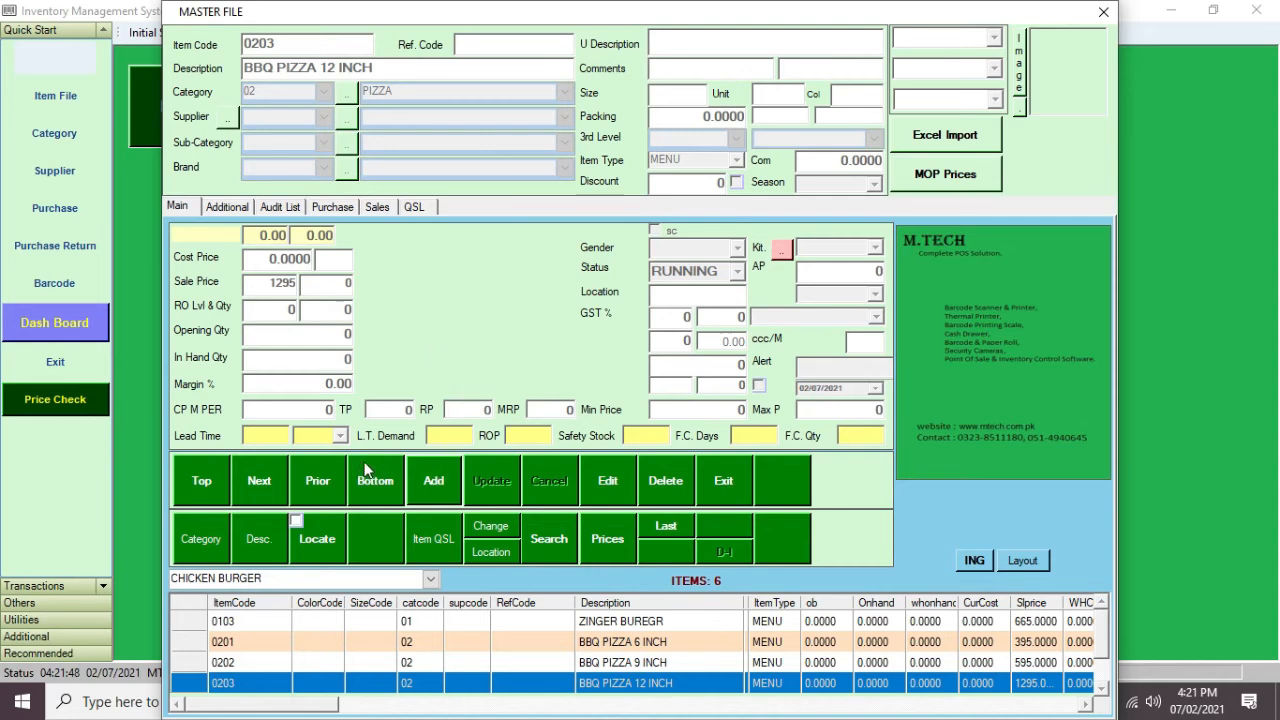
Look up the items in category 03 SALADS and close the category search.
{"action": "left_click", "coordinate": [201, 540]}
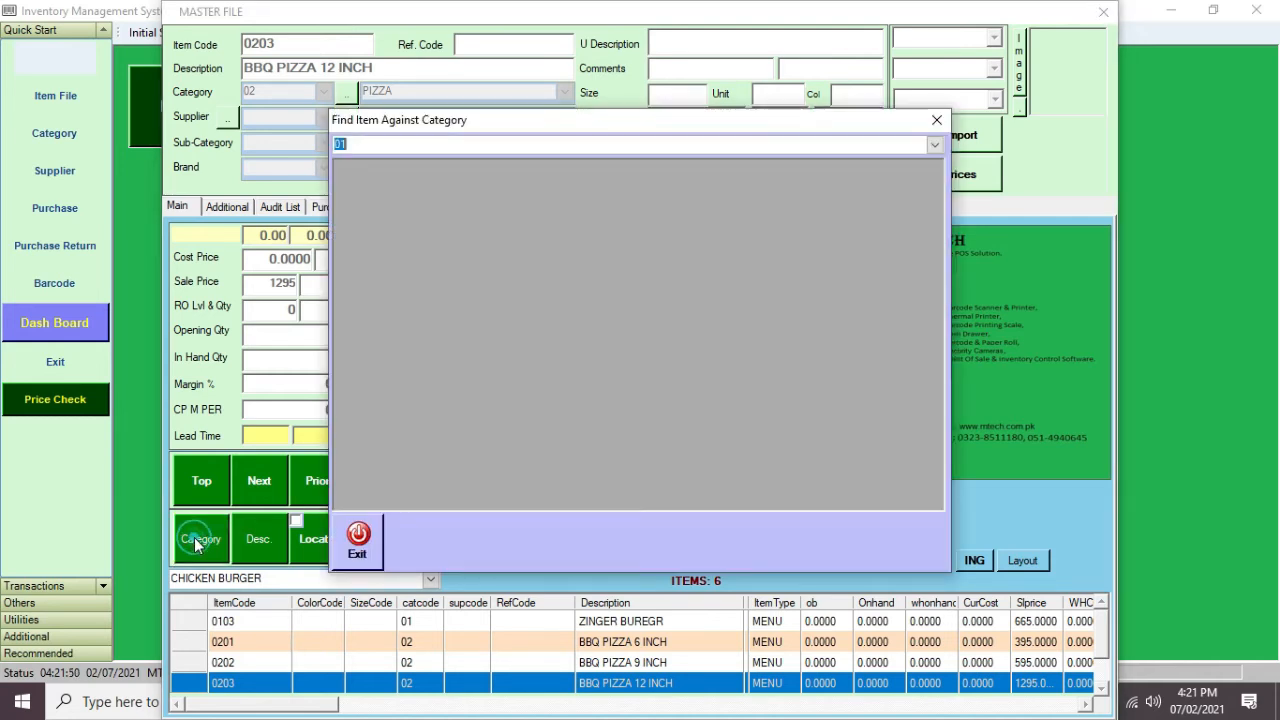
{"action": "left_click", "coordinate": [934, 144]}
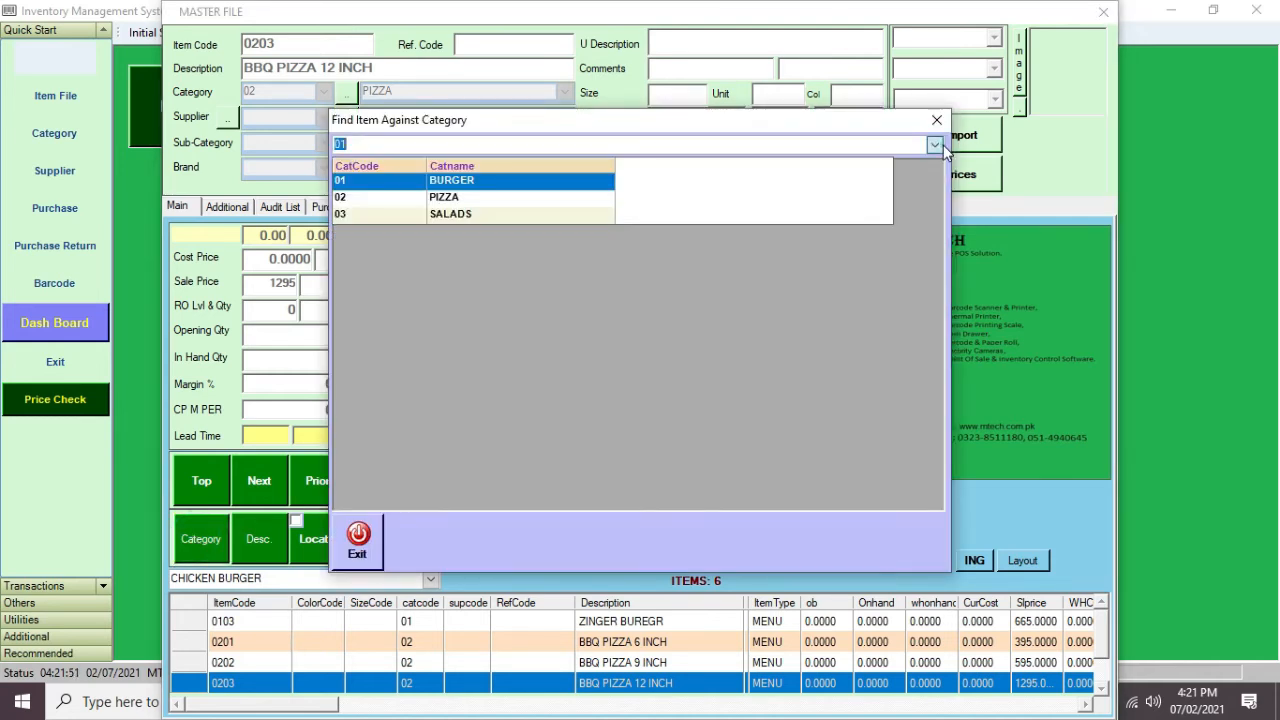
{"action": "left_click", "coordinate": [492, 217]}
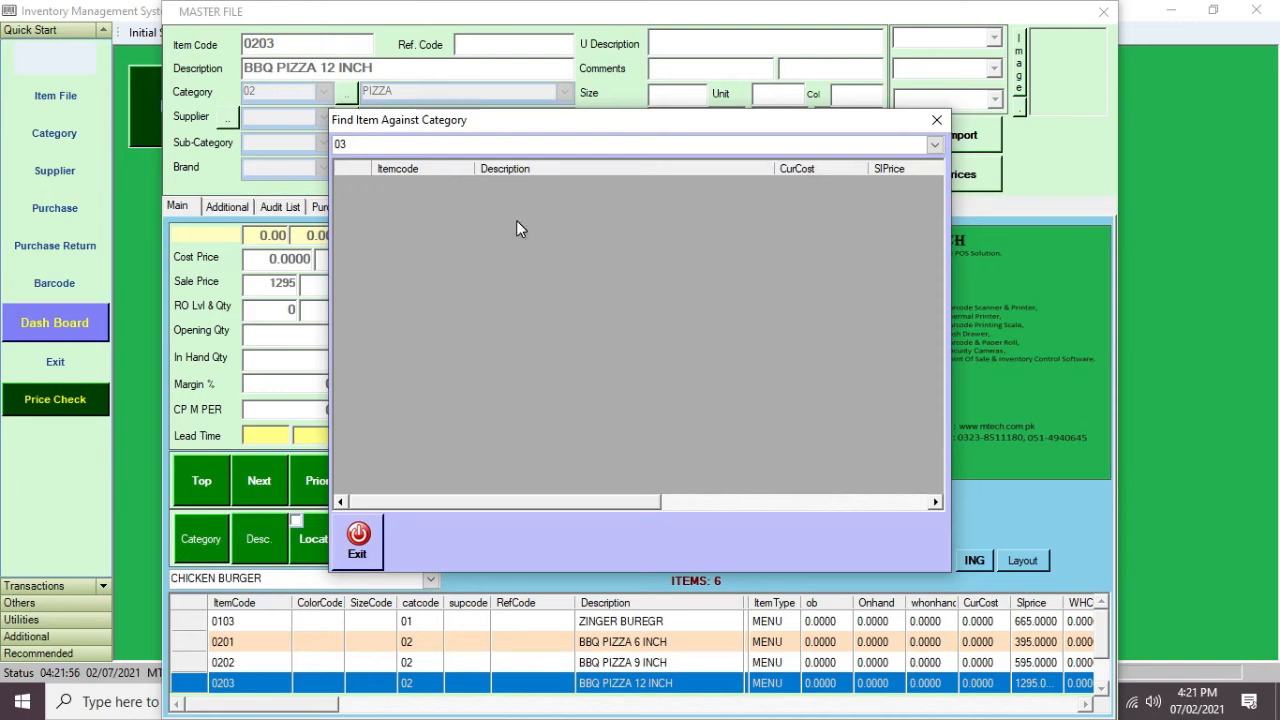
{"action": "left_click", "coordinate": [358, 543]}
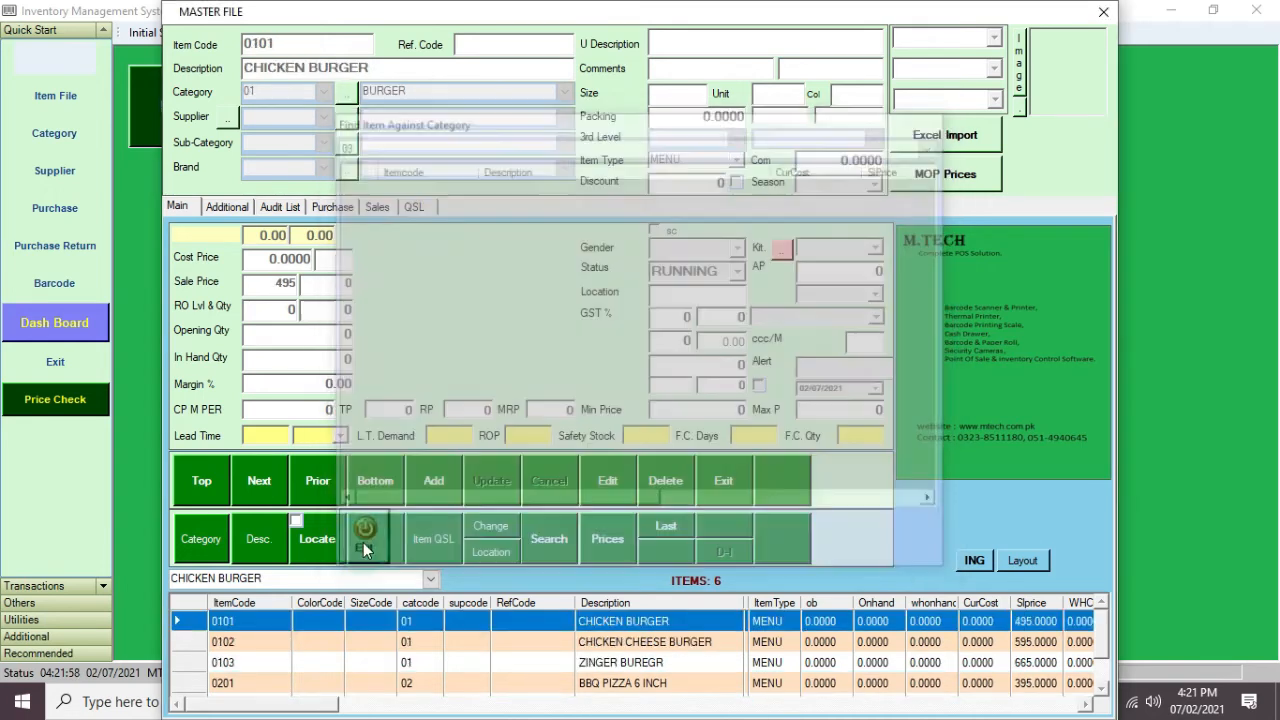
Start a new item with code 0301 and description RUSSIAN SALAD, and assign it to category 03 SALADS.
{"action": "left_click", "coordinate": [437, 480]}
{"action": "type", "text": "0301"}
{"action": "key", "text": "Return"}
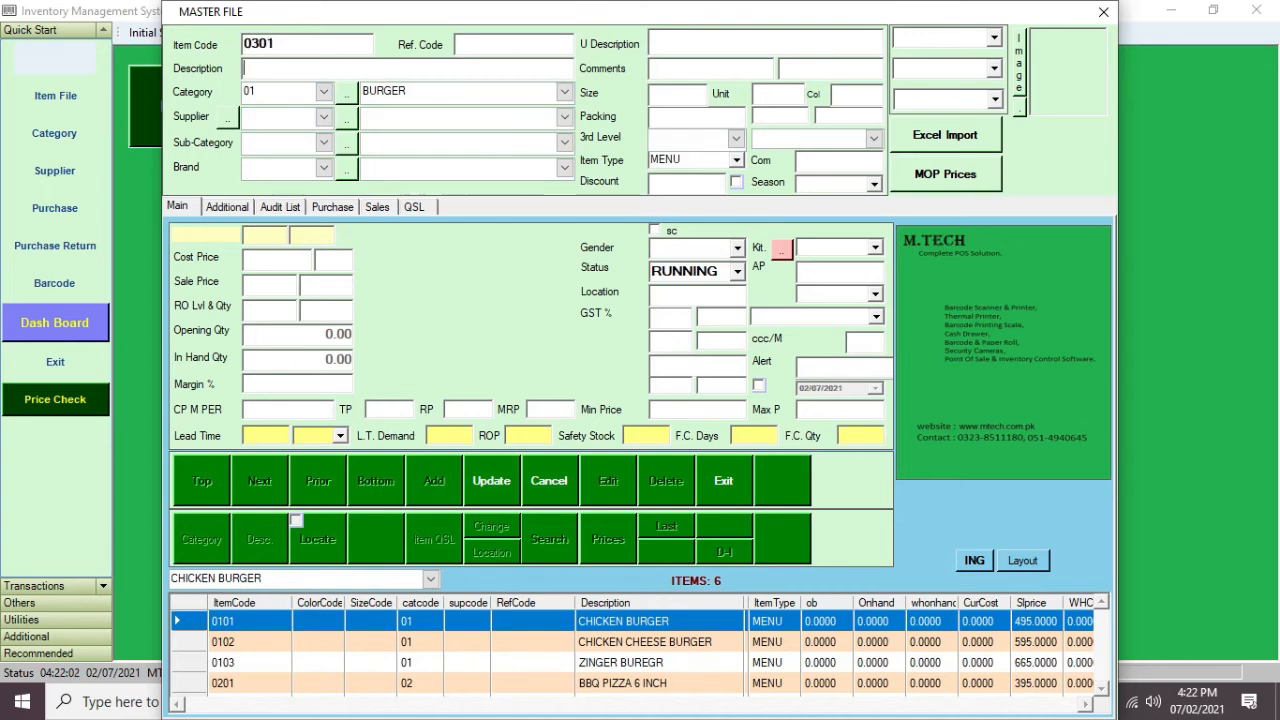
{"action": "type", "text": "RUSSIAN SALAD"}
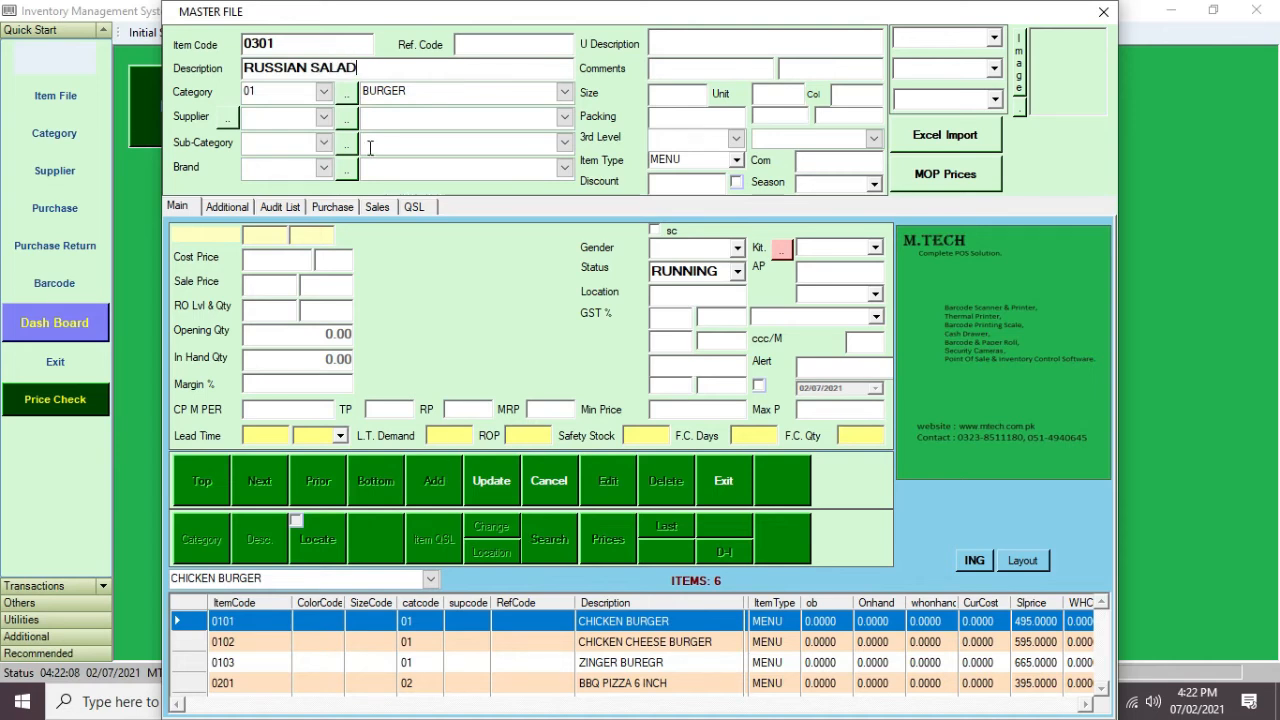
{"action": "left_click", "coordinate": [323, 91]}
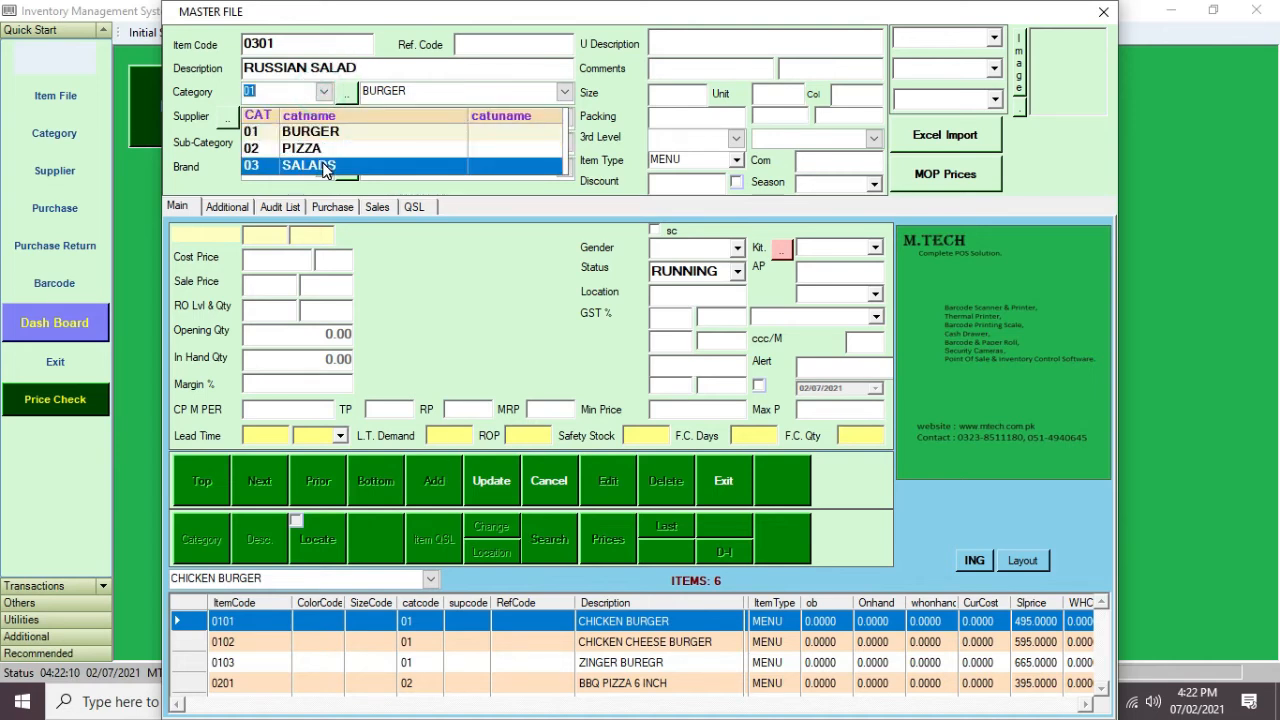
{"action": "left_click", "coordinate": [323, 166]}
Extend the description of item 0301 to RUSSIAN SALAD SMALL, set its sale price to 225, and save the record.
{"action": "left_click", "coordinate": [274, 288]}
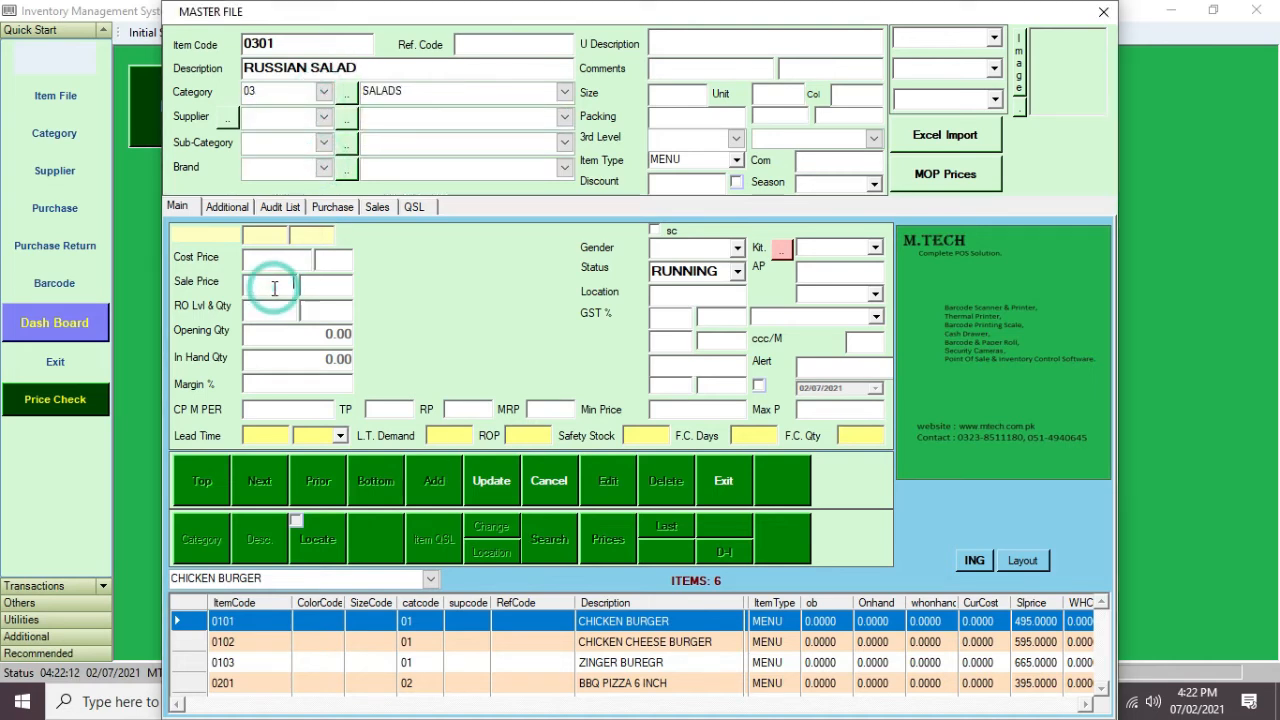
{"action": "left_click", "coordinate": [423, 68]}
{"action": "type", "text": "SMALL"}
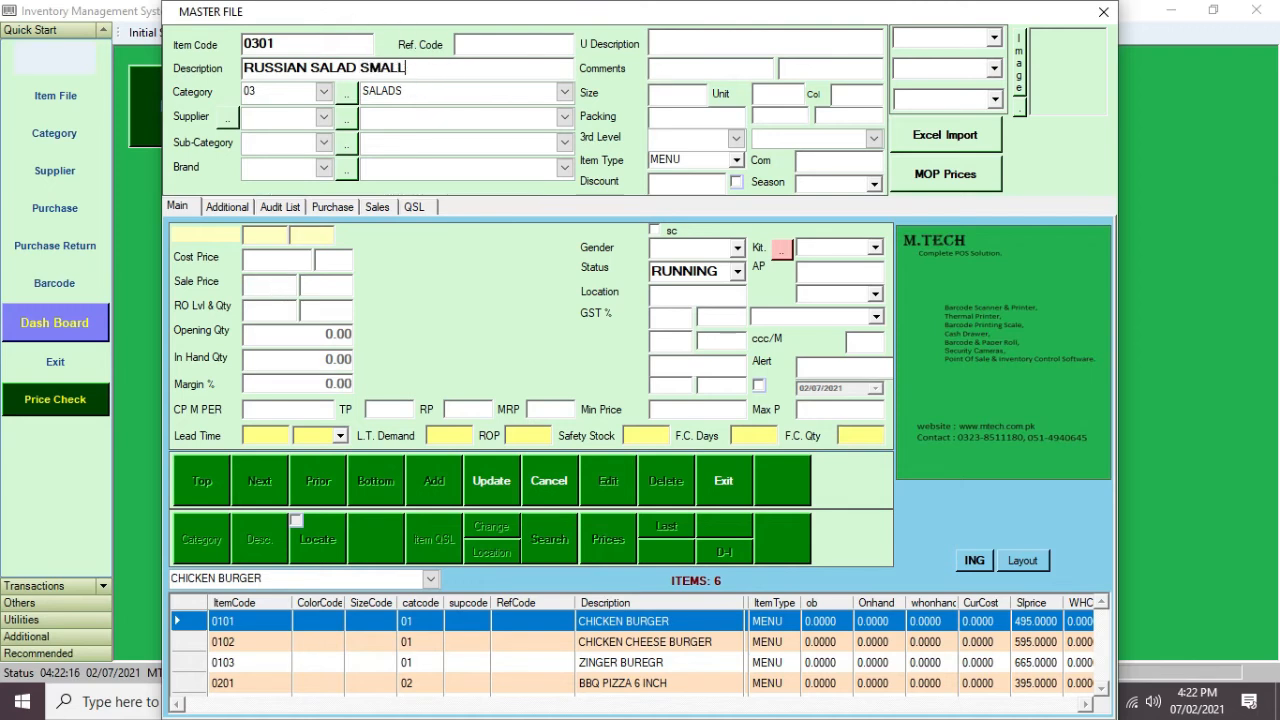
{"action": "left_click", "coordinate": [281, 285]}
{"action": "type", "text": "225"}
{"action": "left_click", "coordinate": [479, 482]}
{"action": "left_click", "coordinate": [676, 401]}
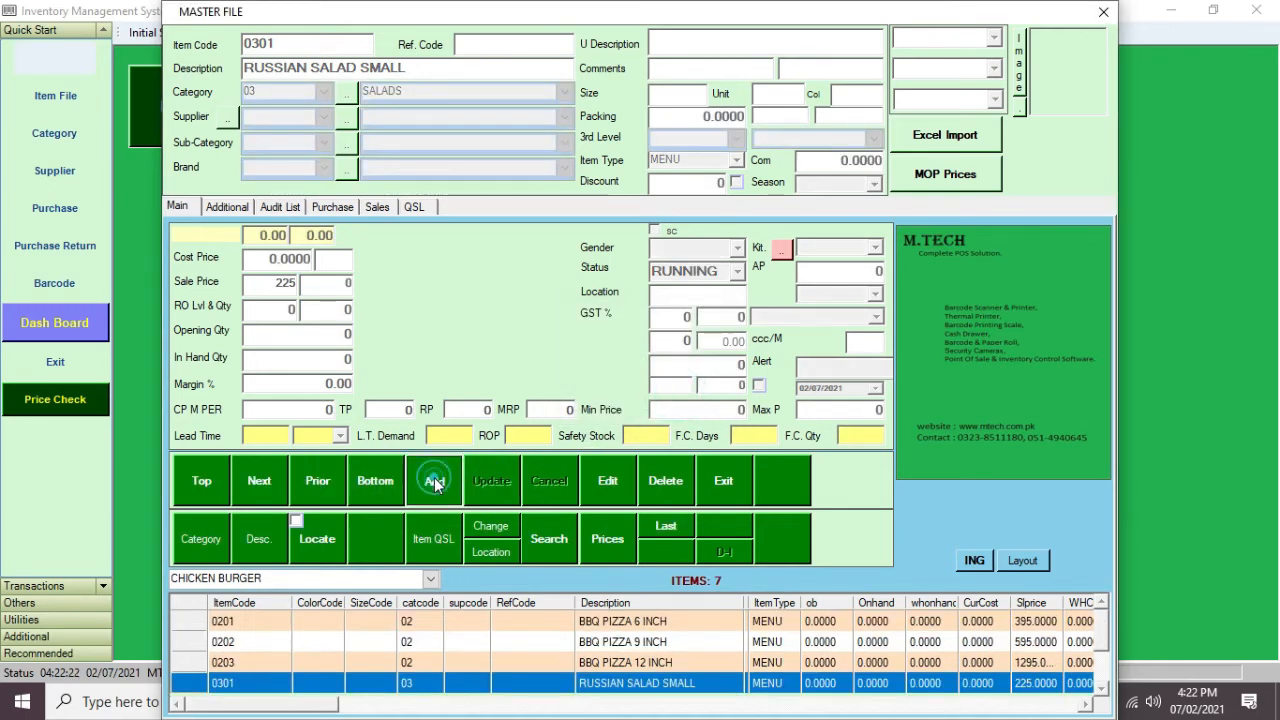
Add item 0302 with description RUSSIAN SALAD MEDIUM and sale price 595 in category 03 SALADS, and save it.
{"action": "left_click", "coordinate": [435, 474]}
{"action": "type", "text": "0302"}
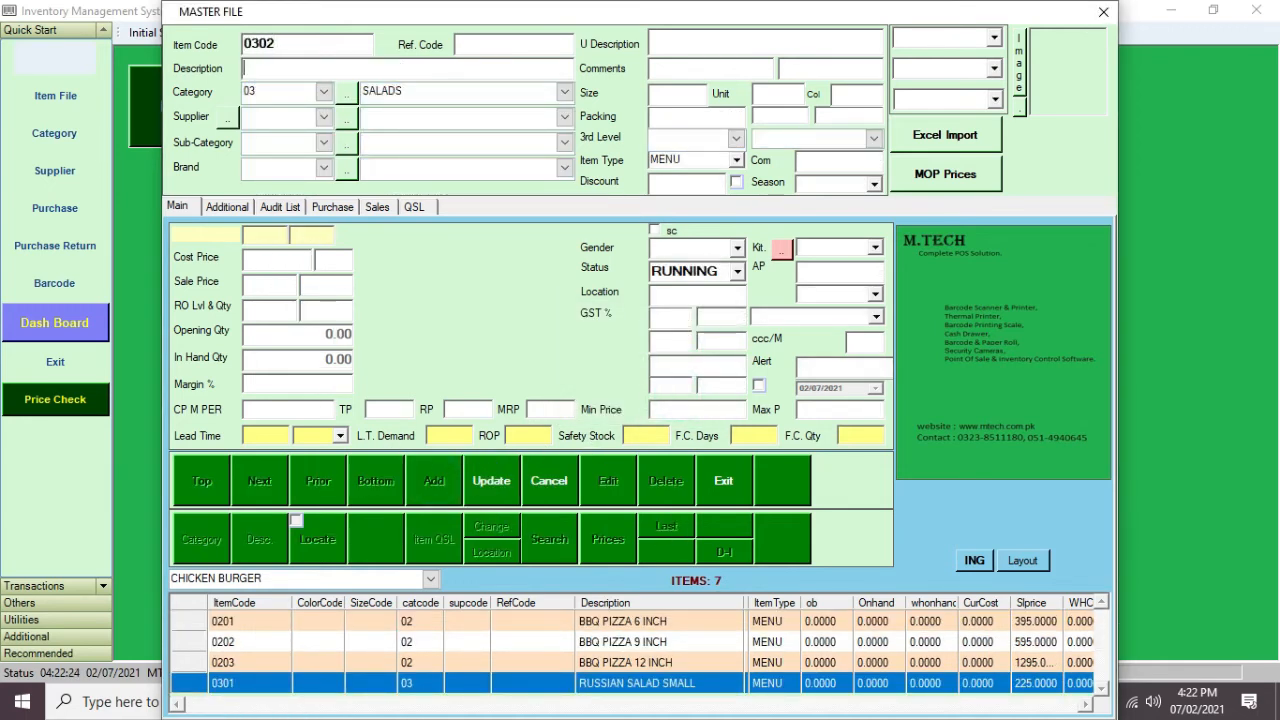
{"action": "type", "text": "RUSSIAN SALA"}
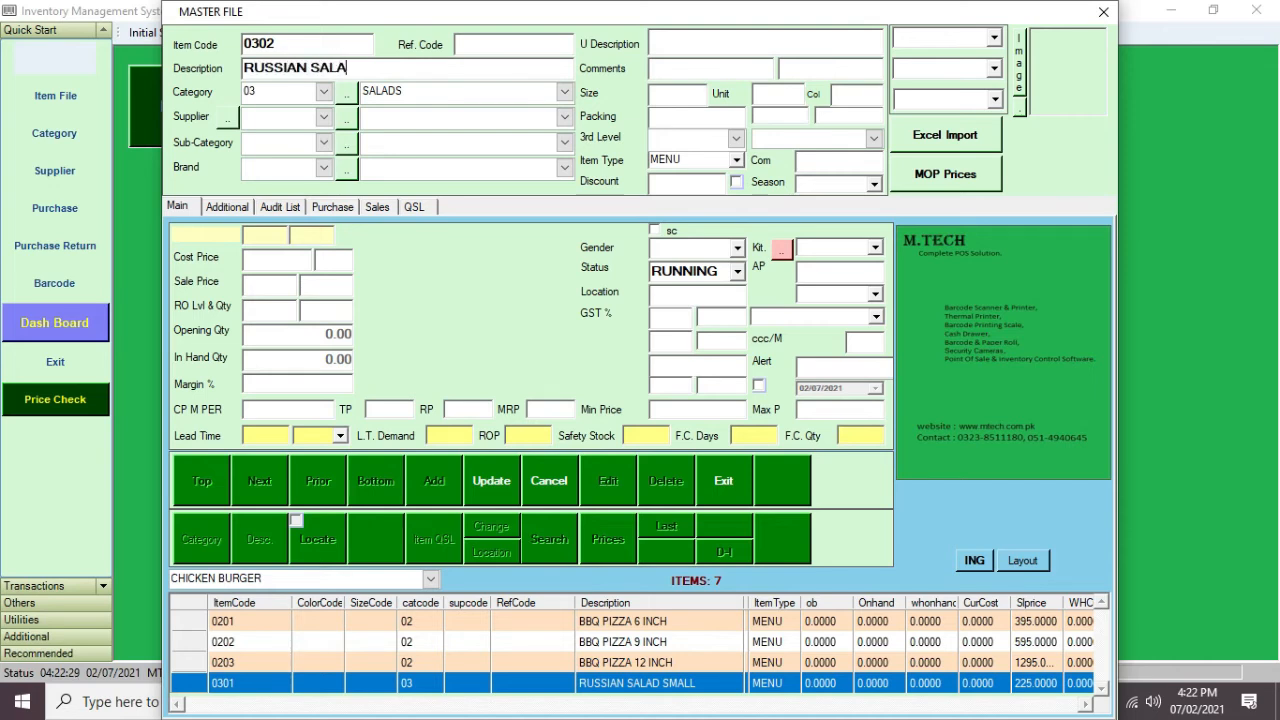
{"action": "type", "text": "D MEDIUM"}
{"action": "key", "text": "Return"}
{"action": "key", "text": "Return"}
{"action": "key", "text": "Return"}
{"action": "type", "text": "595"}
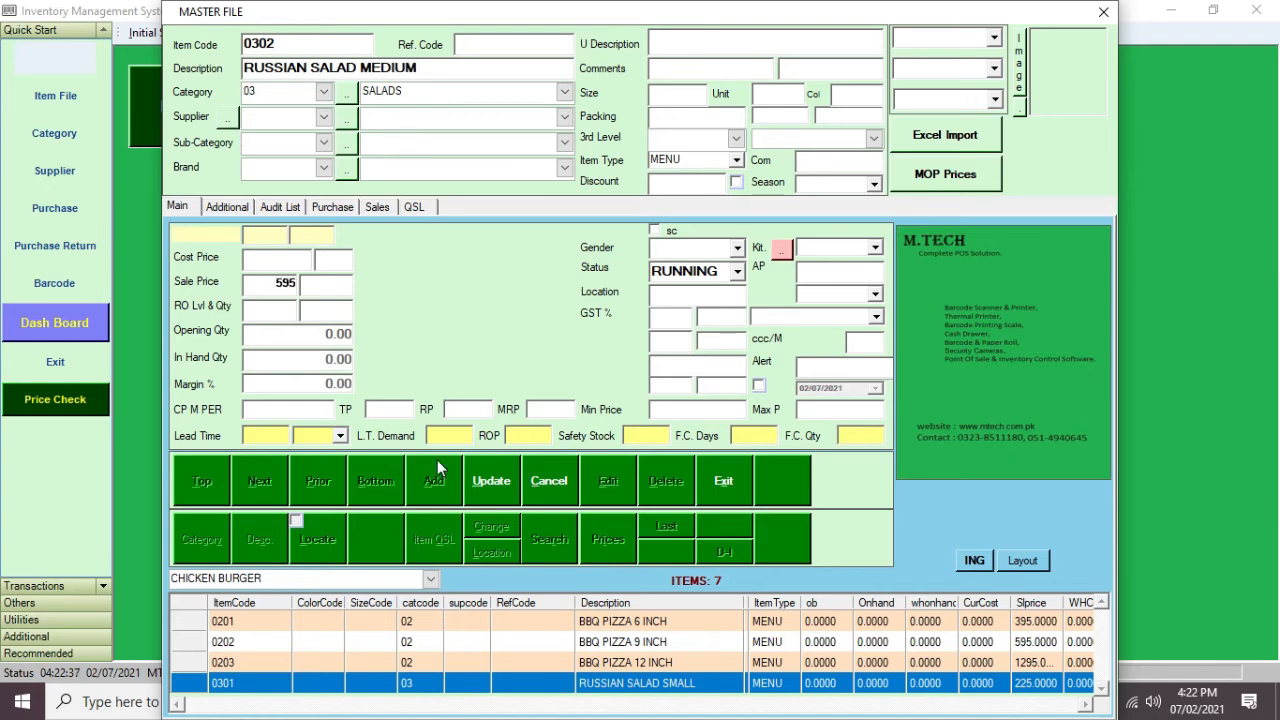
{"action": "left_click", "coordinate": [491, 481]}
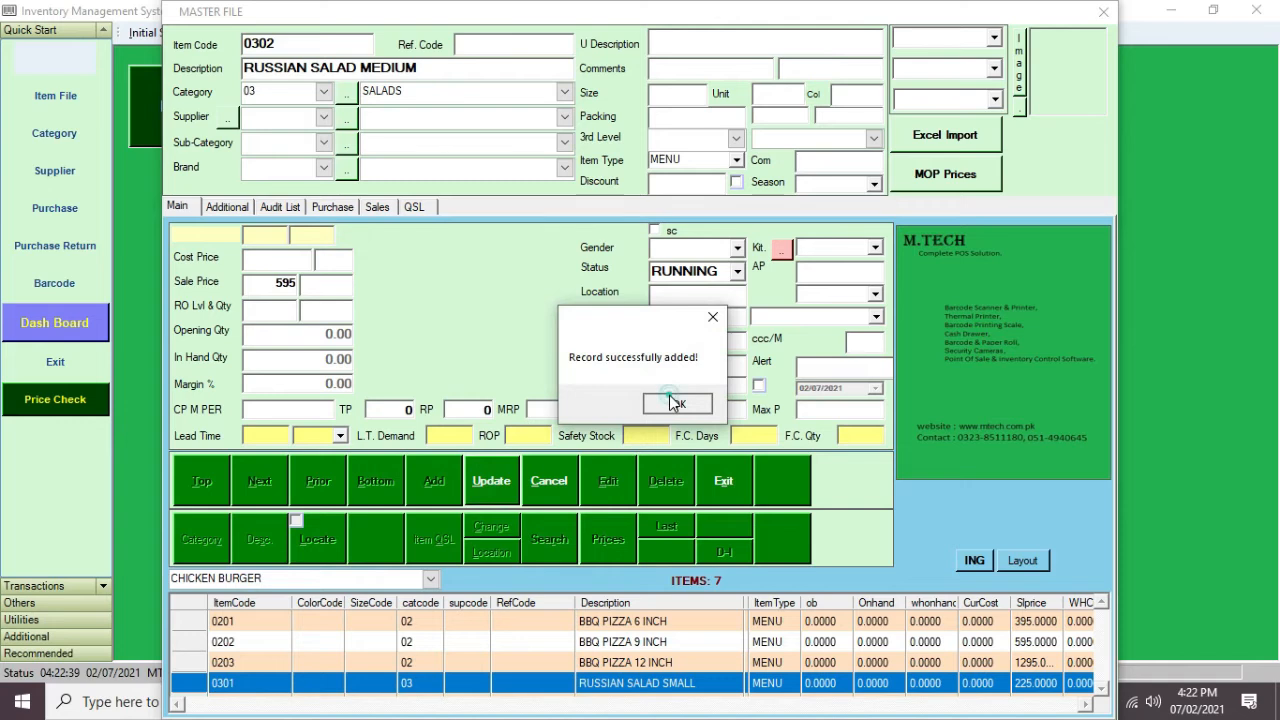
{"action": "left_click", "coordinate": [675, 402]}
Start a new item with code 0303 and description RUSSIAN SALAD, and assign it to category 02 PIZZA.
{"action": "left_click", "coordinate": [440, 481]}
{"action": "type", "text": "0303"}
{"action": "key", "text": "Return"}
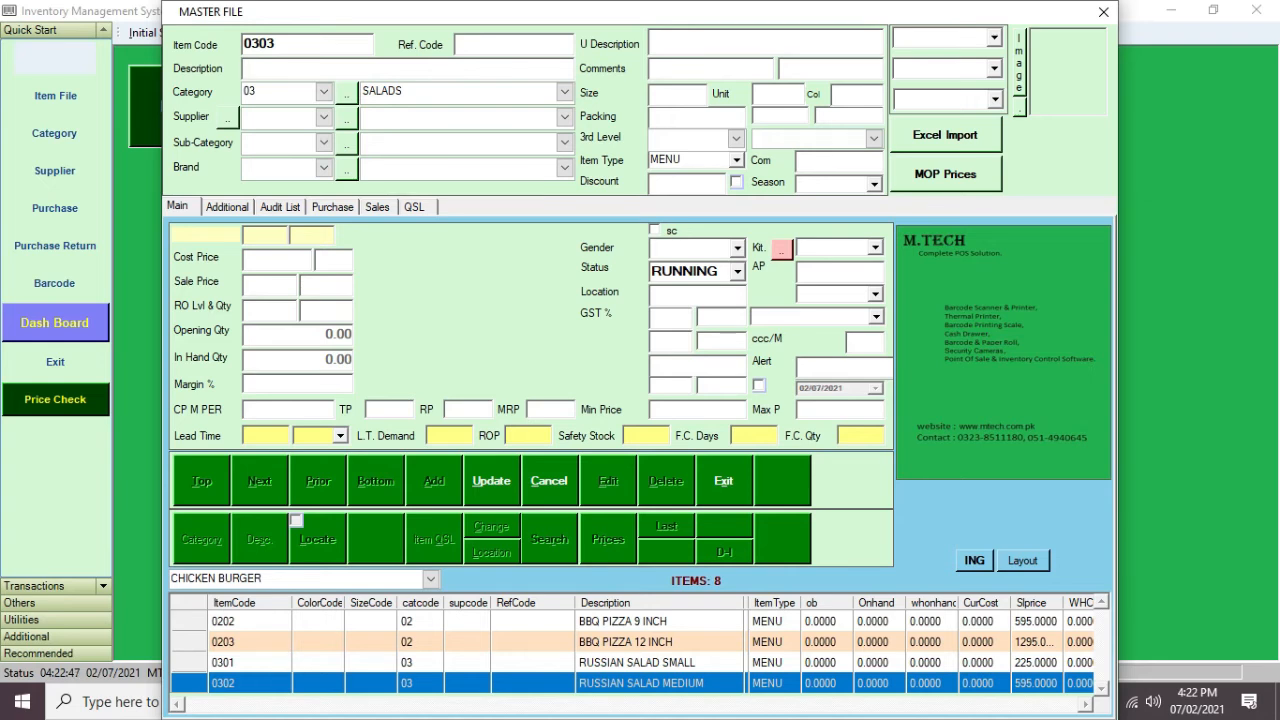
{"action": "type", "text": "RUSSIAN SALAD"}
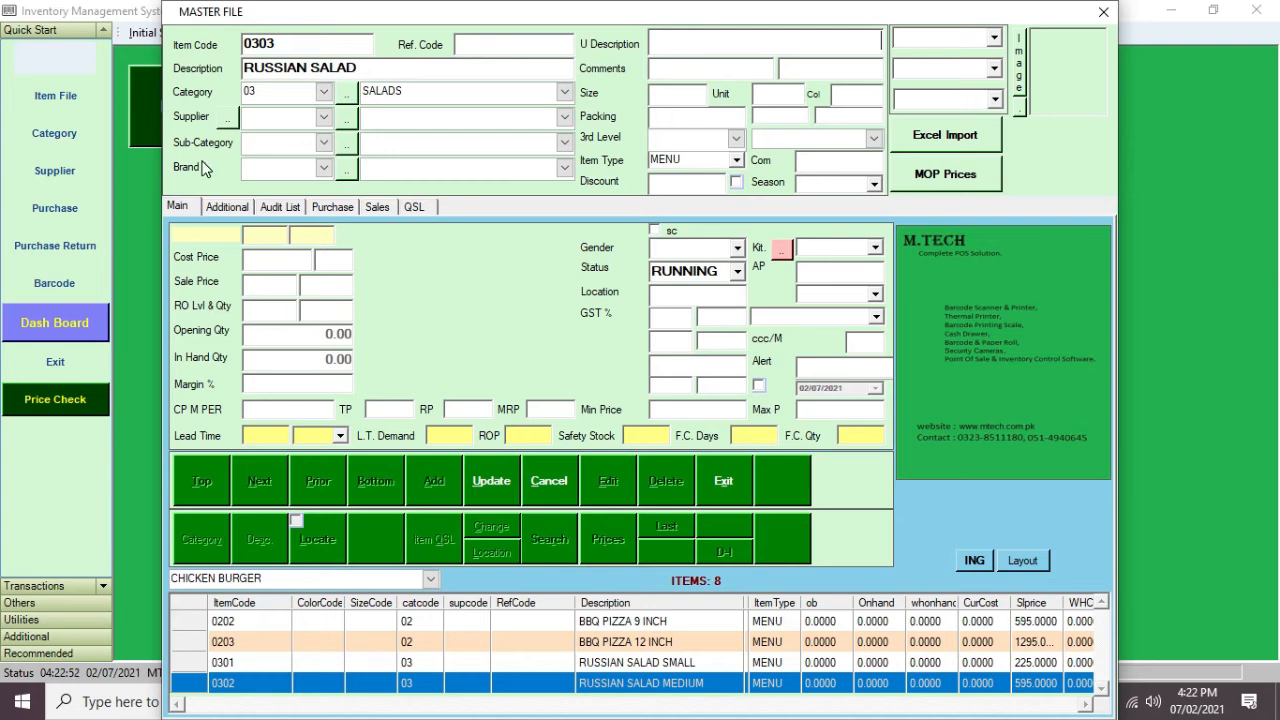
{"action": "left_click", "coordinate": [323, 92]}
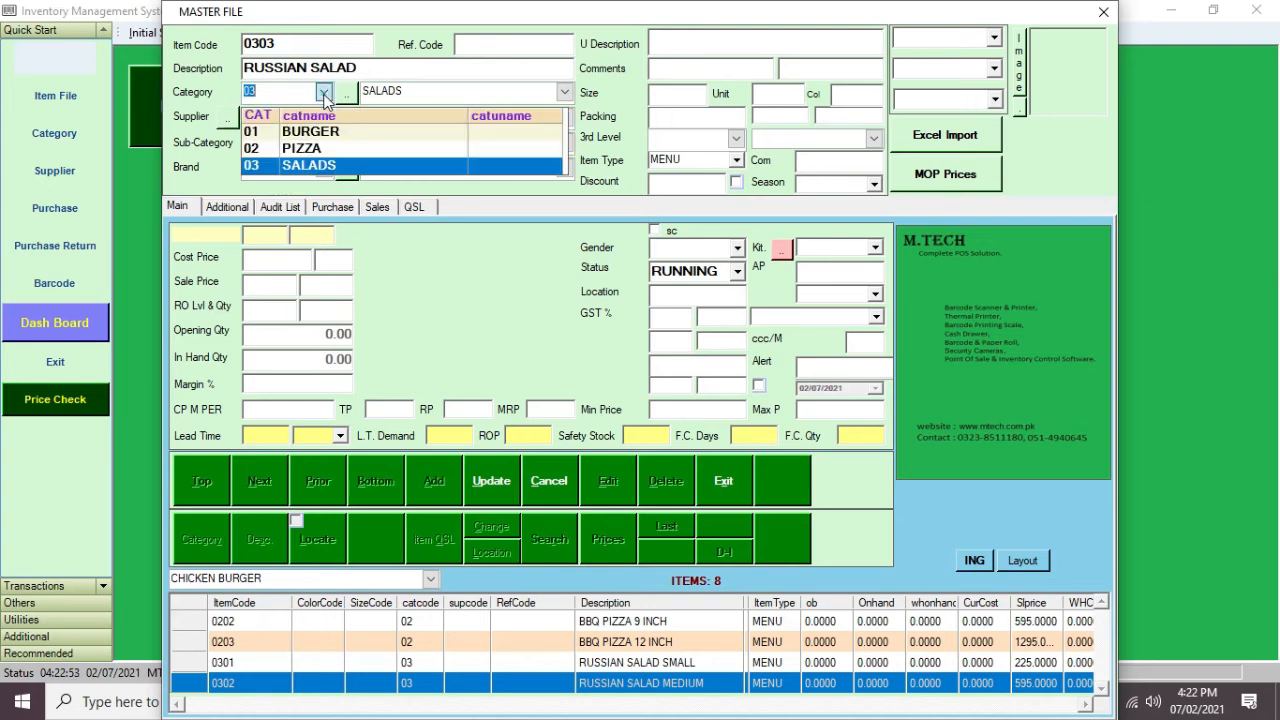
{"action": "left_click", "coordinate": [316, 150]}
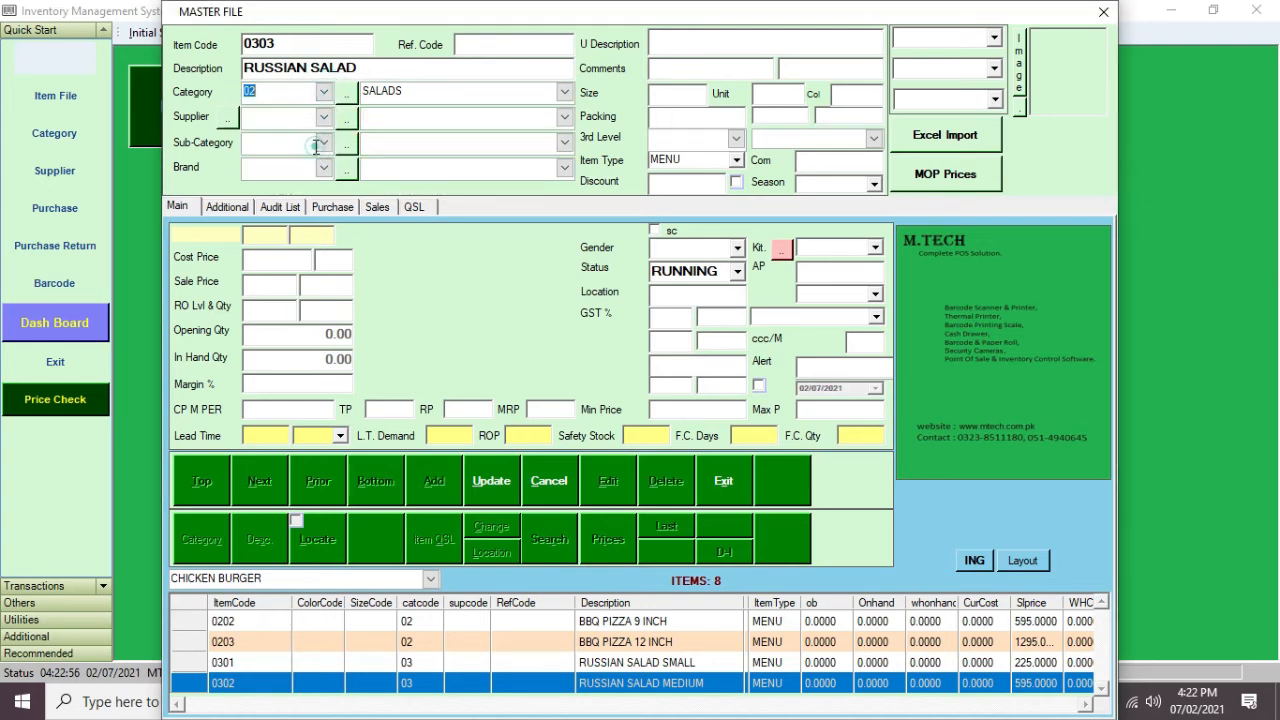
{"action": "left_click", "coordinate": [270, 45]}
{"action": "double_click", "coordinate": [270, 45]}
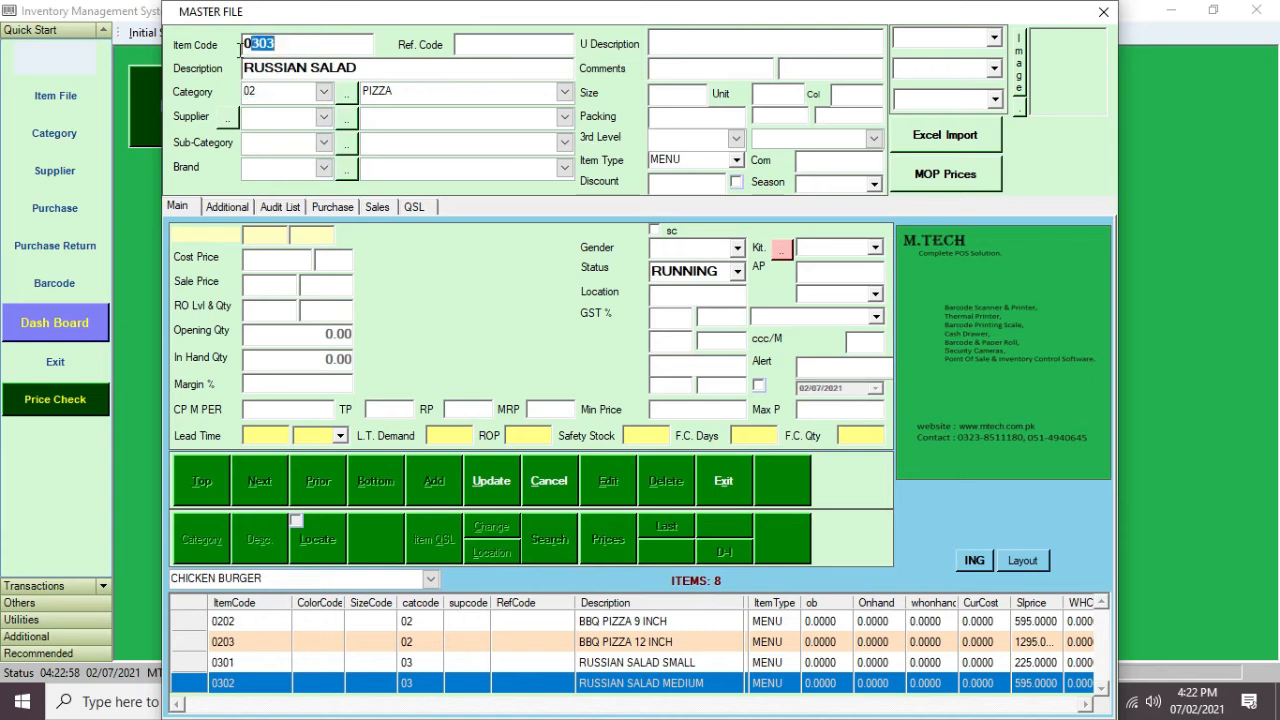
Extend the description of item 0303 to RUSSIAN SALAD LARGE, set its sale price to 795, and save the record.
{"action": "left_click", "coordinate": [292, 69]}
{"action": "left_click", "coordinate": [369, 64]}
{"action": "type", "text": "LARGE"}
{"action": "left_click", "coordinate": [288, 281]}
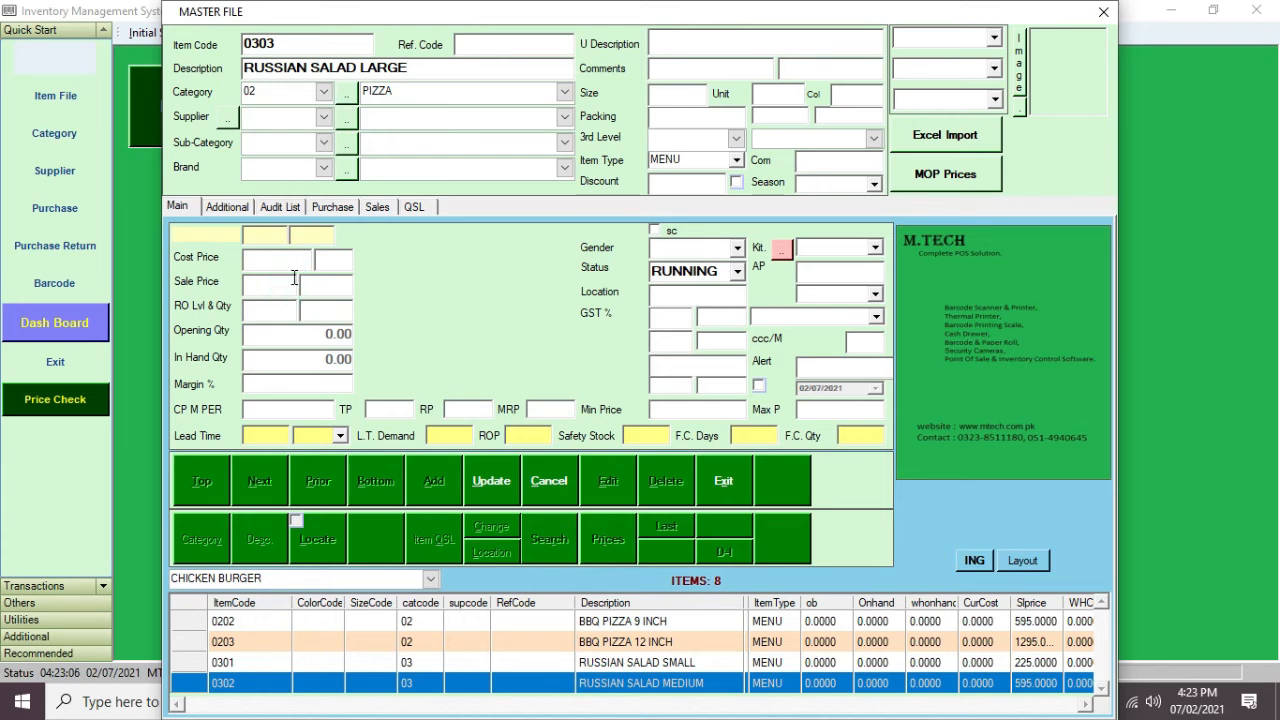
{"action": "type", "text": "795"}
{"action": "left_click", "coordinate": [491, 481]}
{"action": "left_click", "coordinate": [760, 405]}
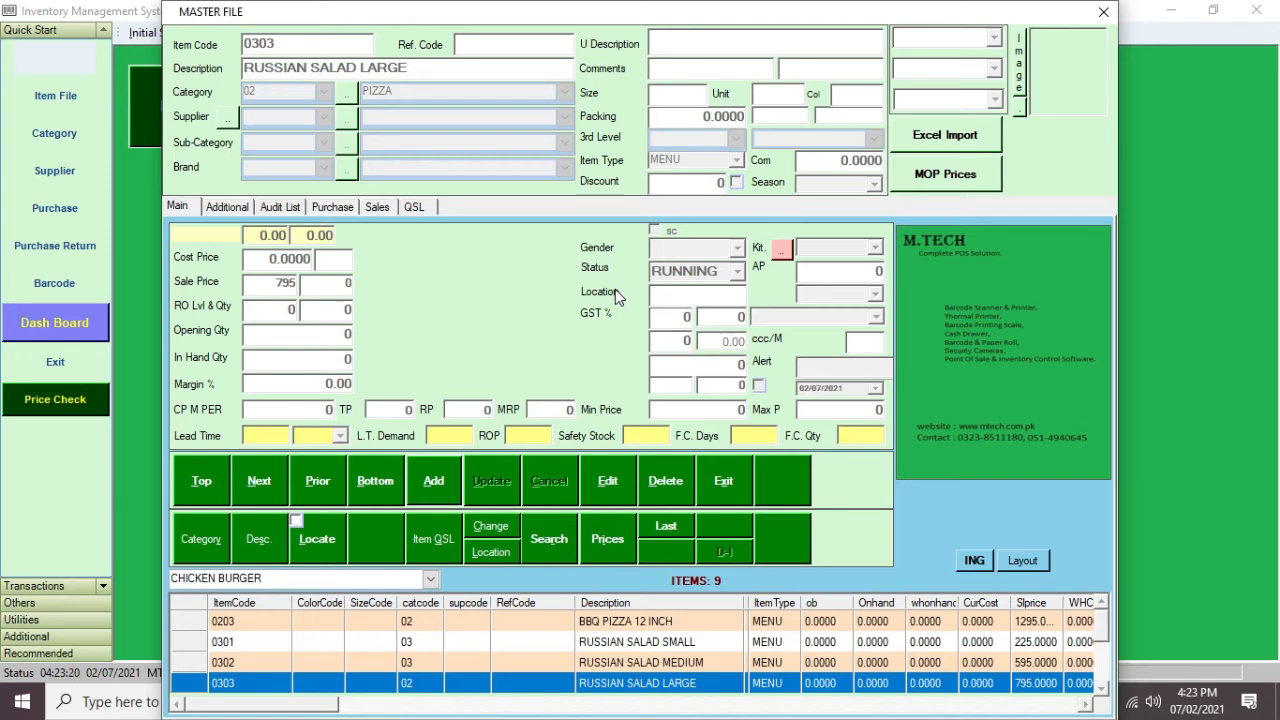
Look up the items in category 01 BURGER, select CHICKEN CHEESE BURGER to load its record, and close the search.
{"action": "left_click", "coordinate": [195, 540]}
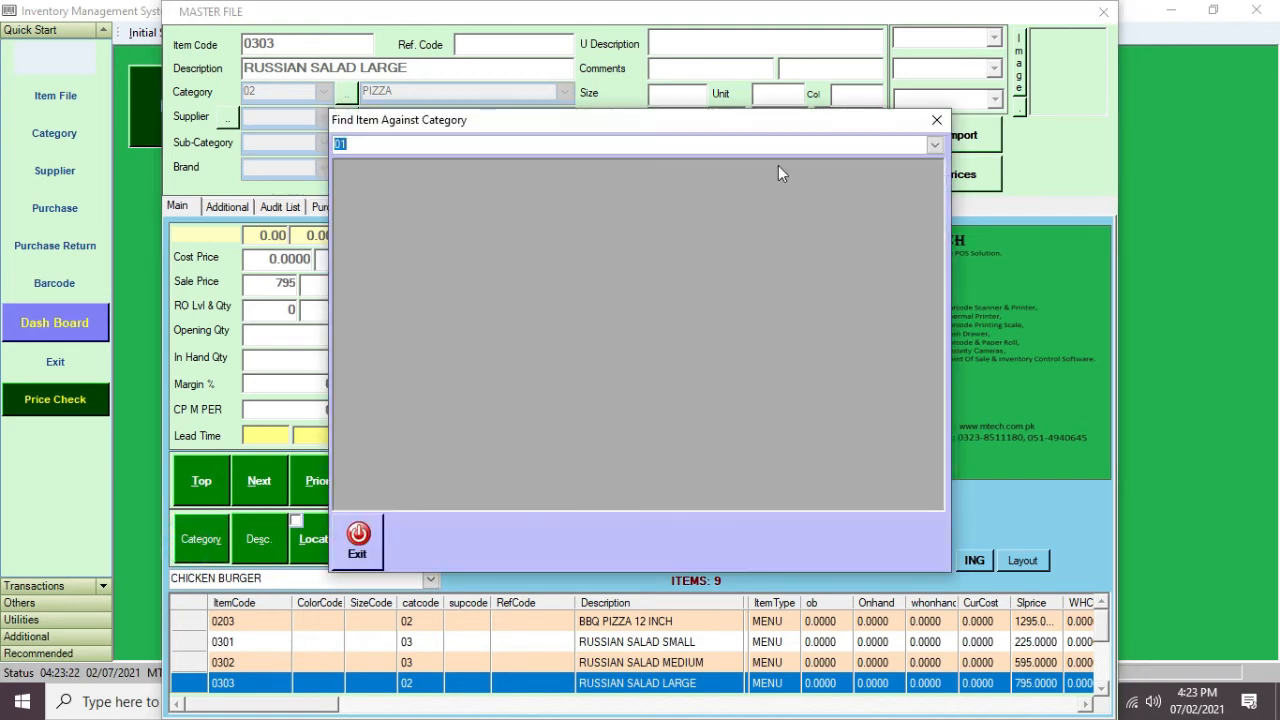
{"action": "left_click", "coordinate": [934, 144]}
{"action": "left_click", "coordinate": [494, 181]}
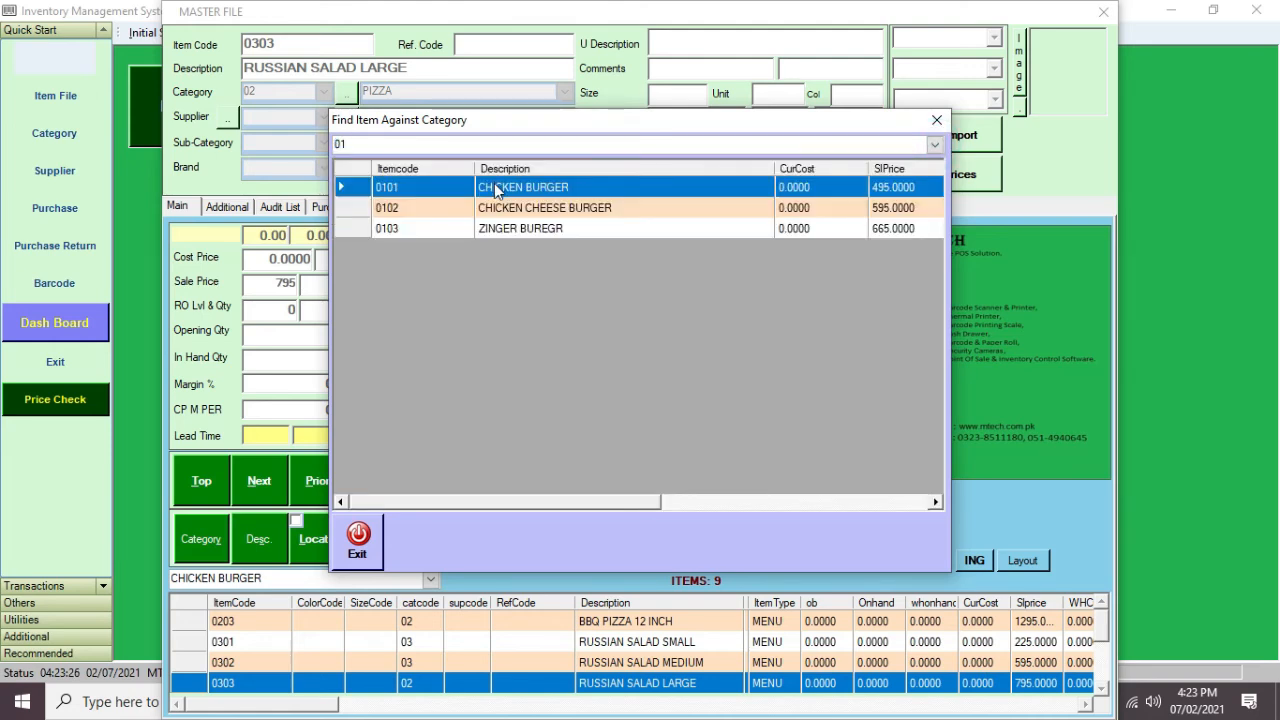
{"action": "left_click", "coordinate": [552, 208]}
{"action": "left_click", "coordinate": [358, 537]}
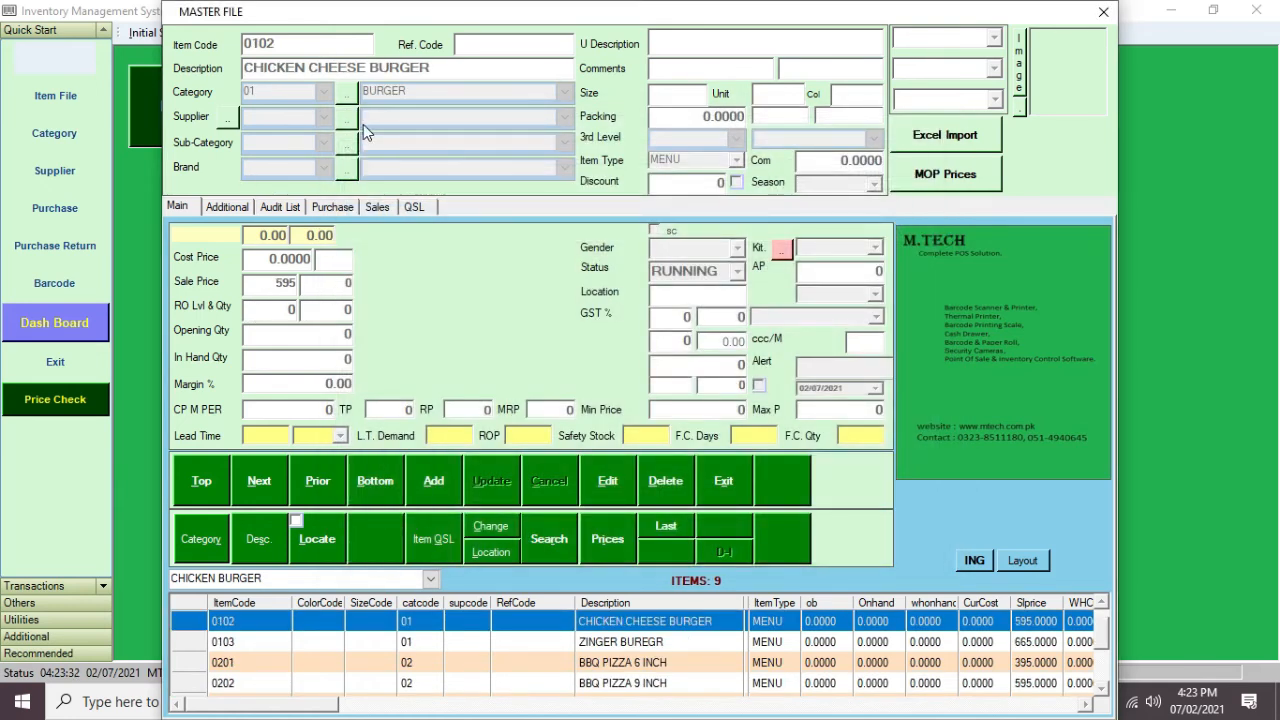
Edit the CHICKEN CHEESE BURGER record to set its sale price to 575, and save the change.
{"action": "left_click", "coordinate": [610, 488]}
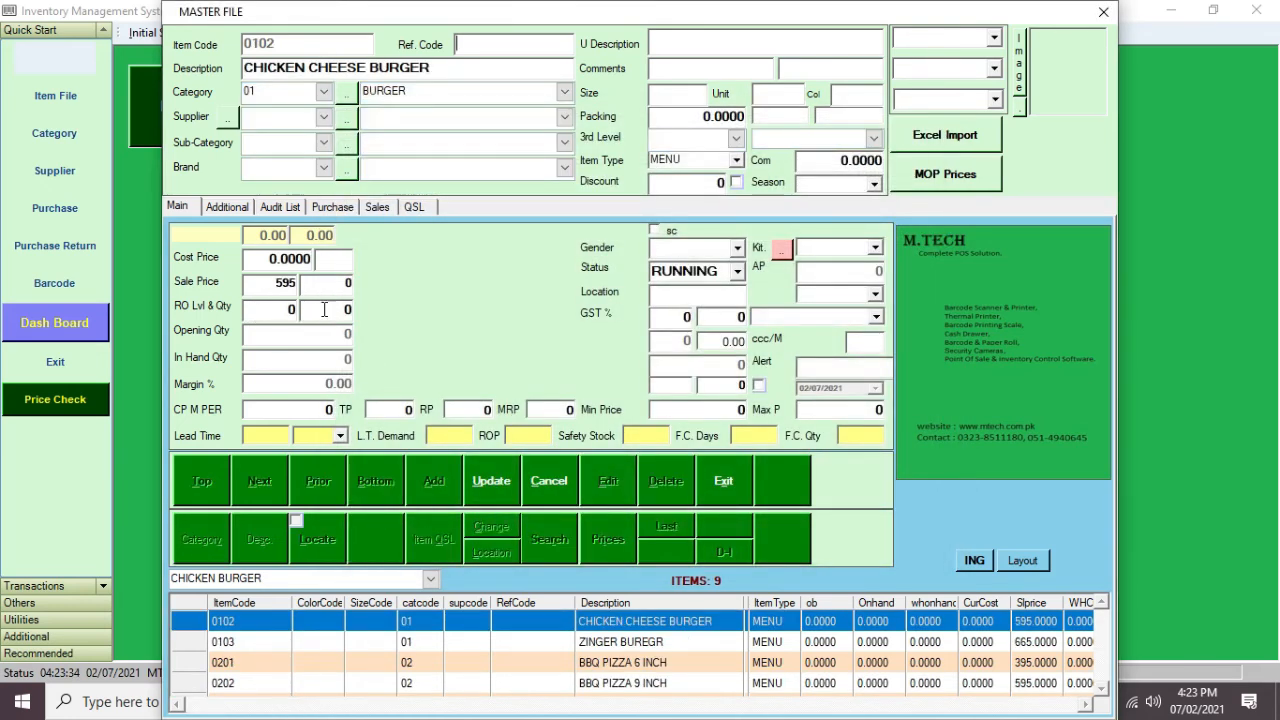
{"action": "left_click", "coordinate": [272, 284]}
{"action": "type", "text": "575"}
{"action": "left_click", "coordinate": [489, 482]}
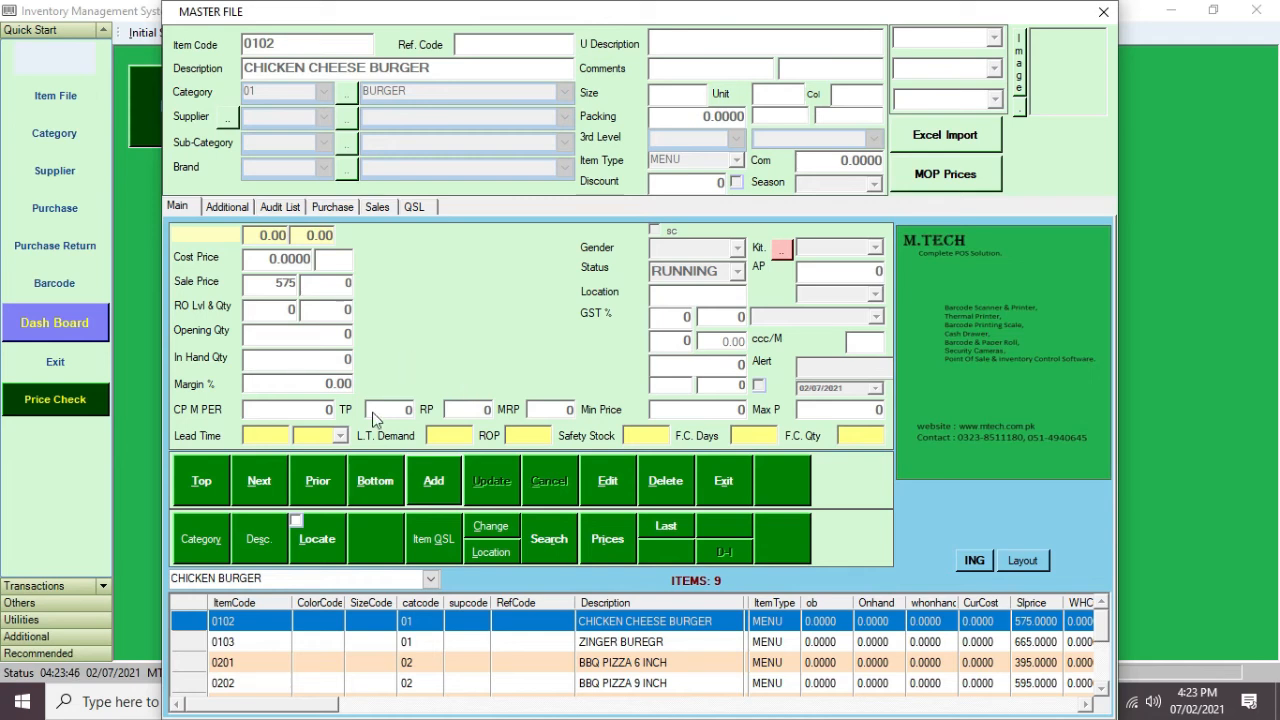
Search the items by description for "russia", select RUSSIAN SALAD LARGE to load its record, and close the search.
{"action": "left_click", "coordinate": [260, 541]}
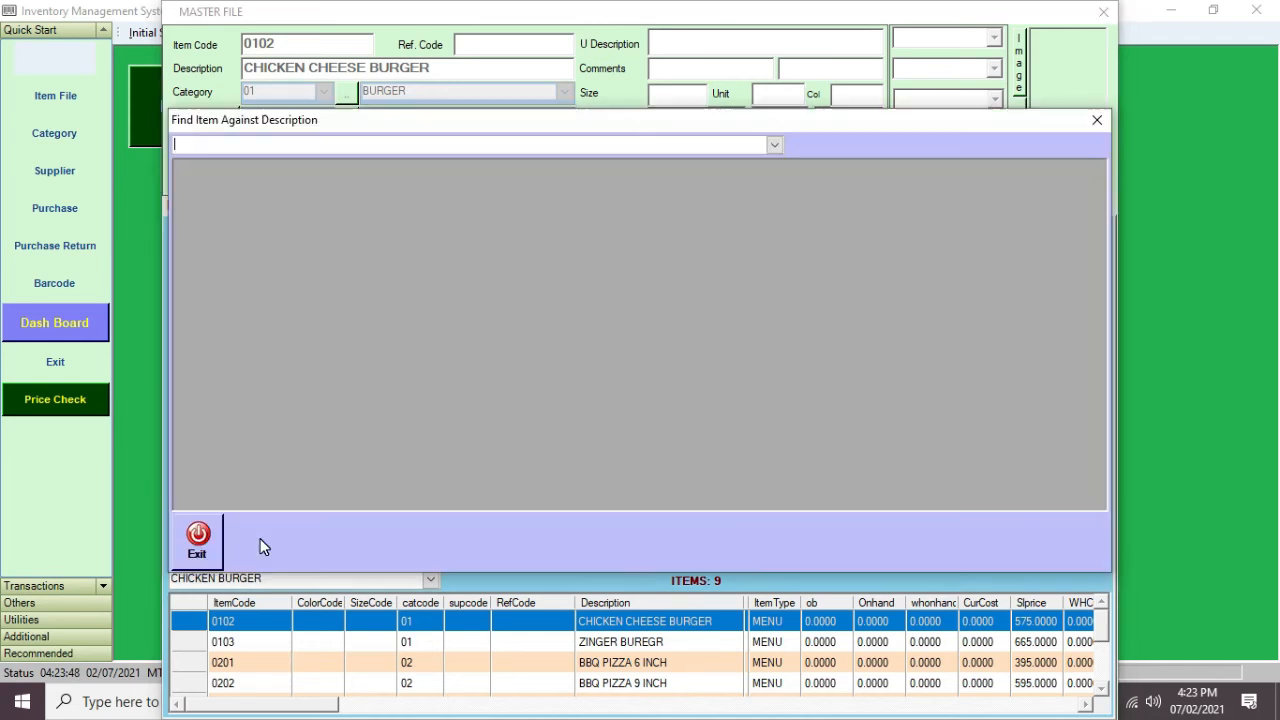
{"action": "left_click", "coordinate": [340, 147]}
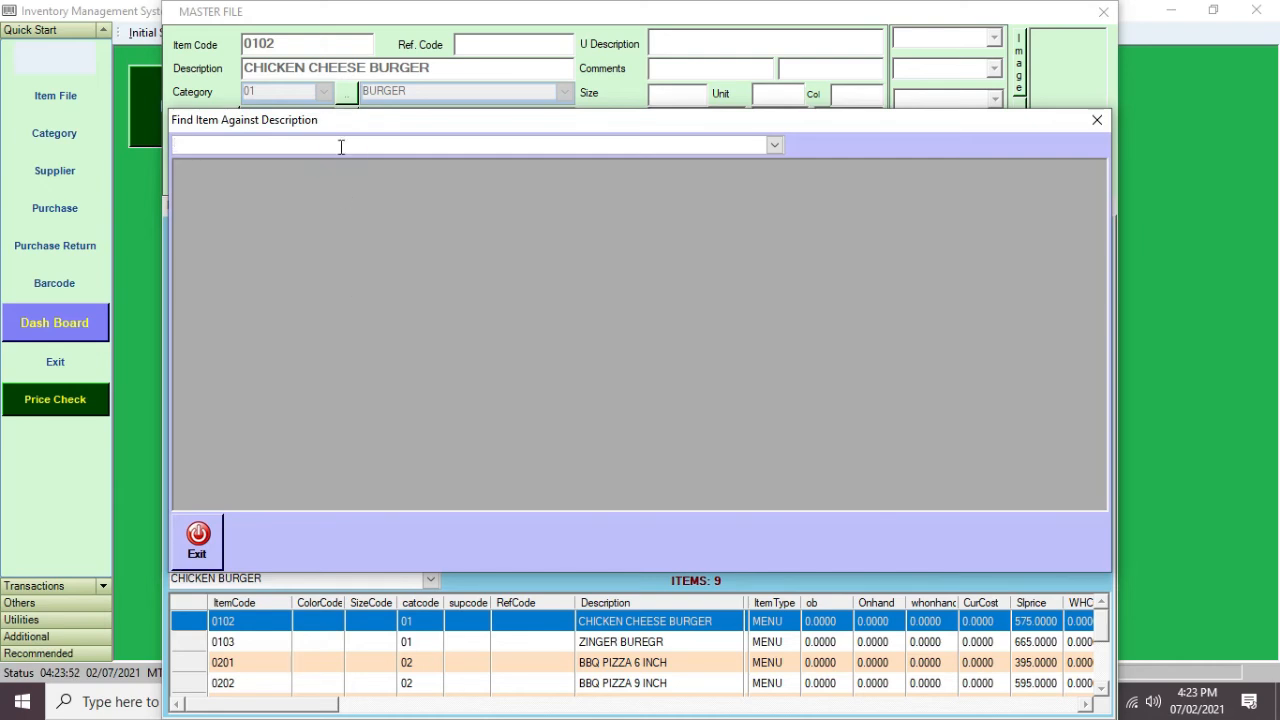
{"action": "type", "text": "russia"}
{"action": "key", "text": "Return"}
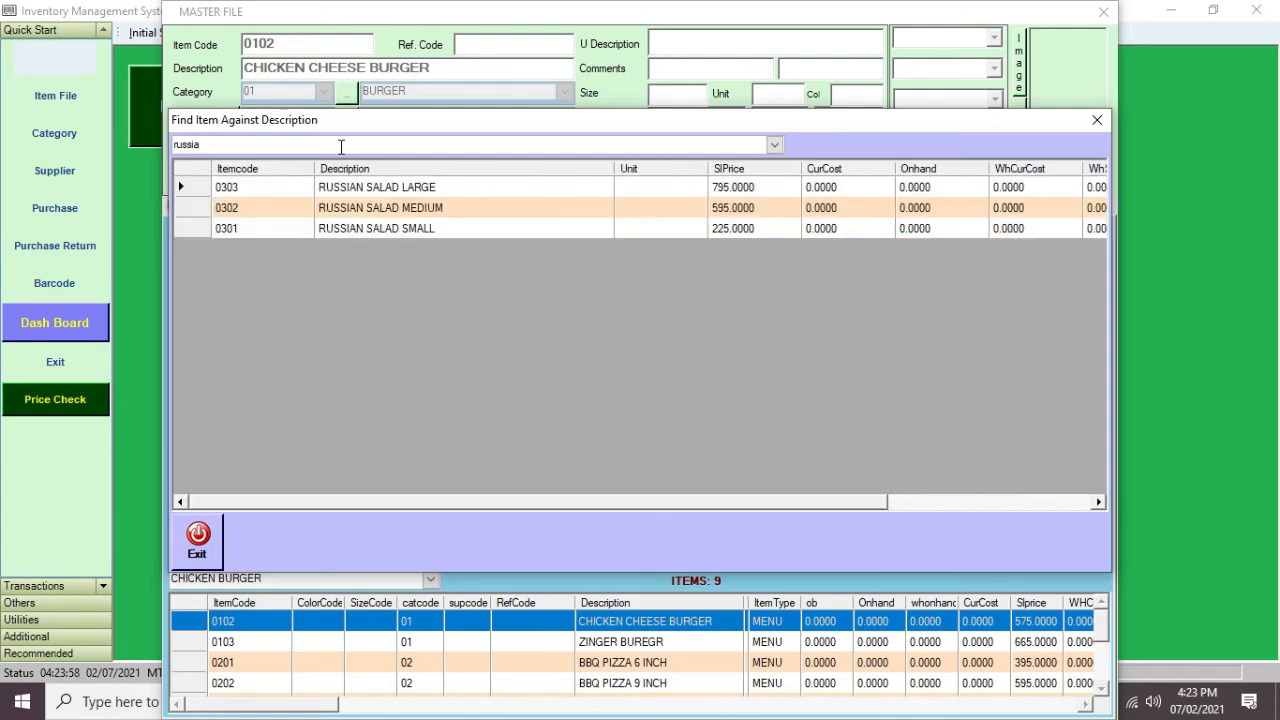
{"action": "left_click", "coordinate": [444, 186]}
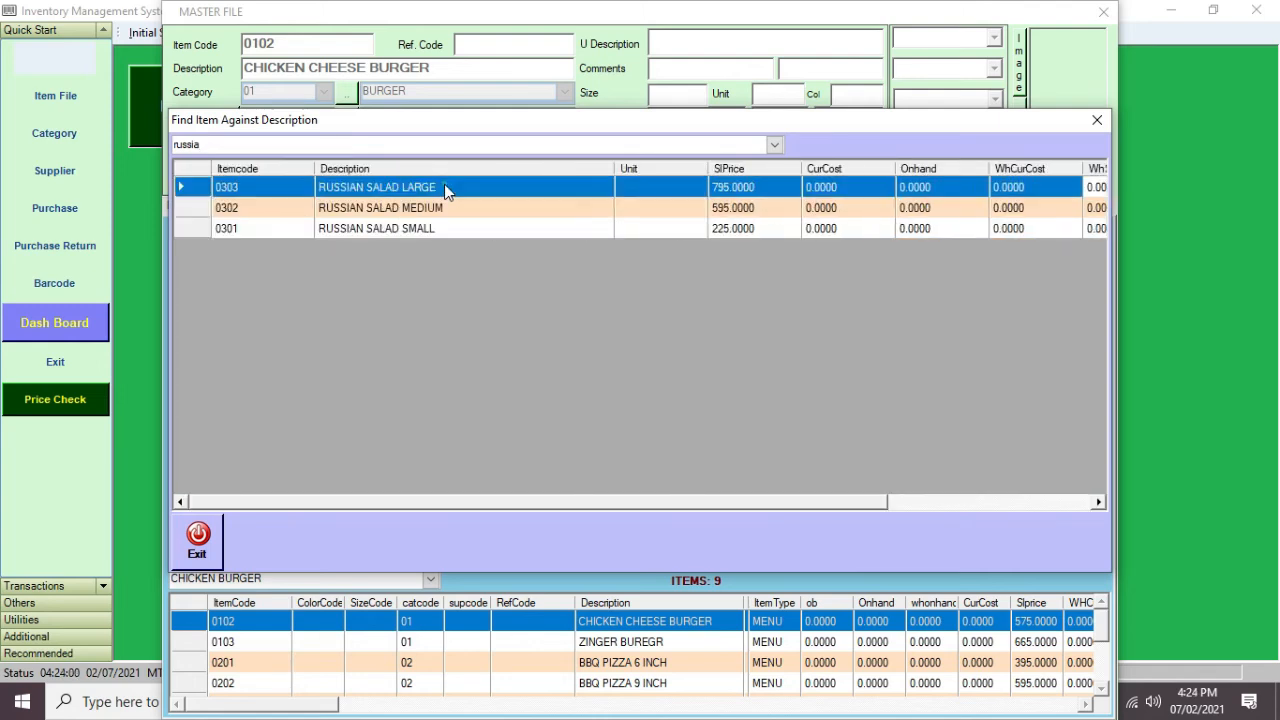
{"action": "left_click", "coordinate": [442, 207]}
{"action": "left_click", "coordinate": [413, 229]}
{"action": "left_click", "coordinate": [408, 188]}
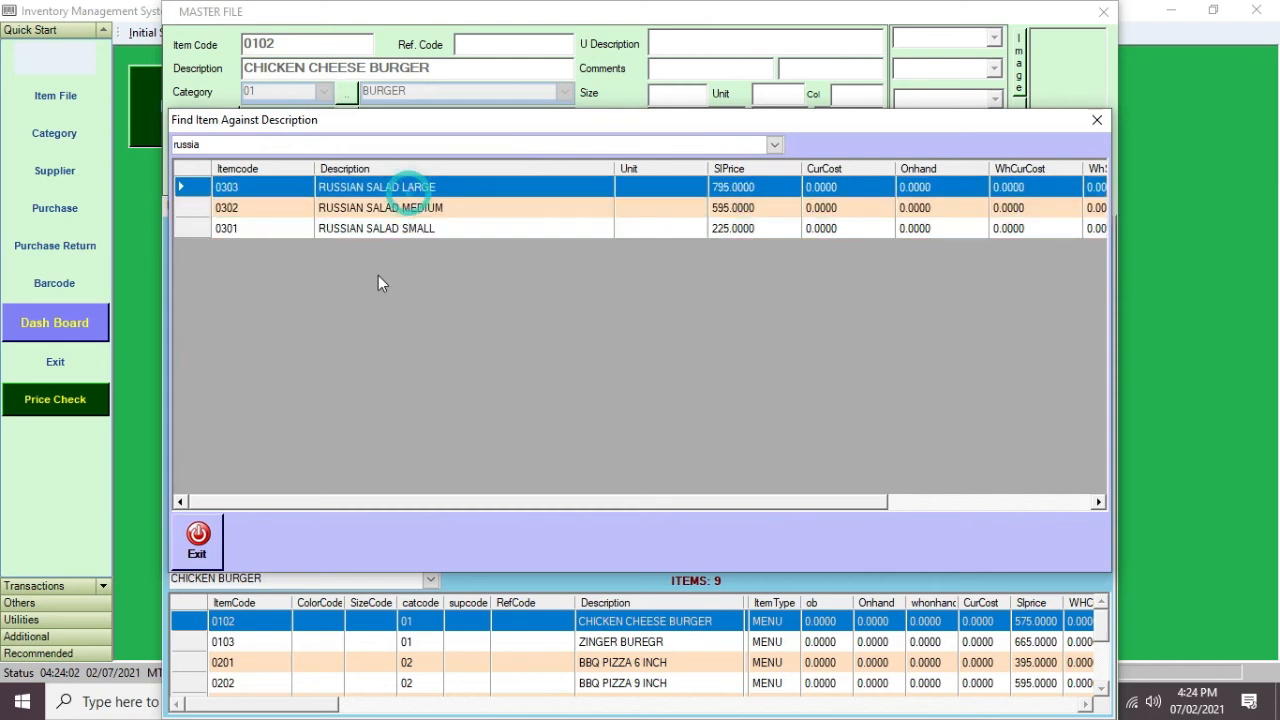
{"action": "left_click", "coordinate": [200, 540]}
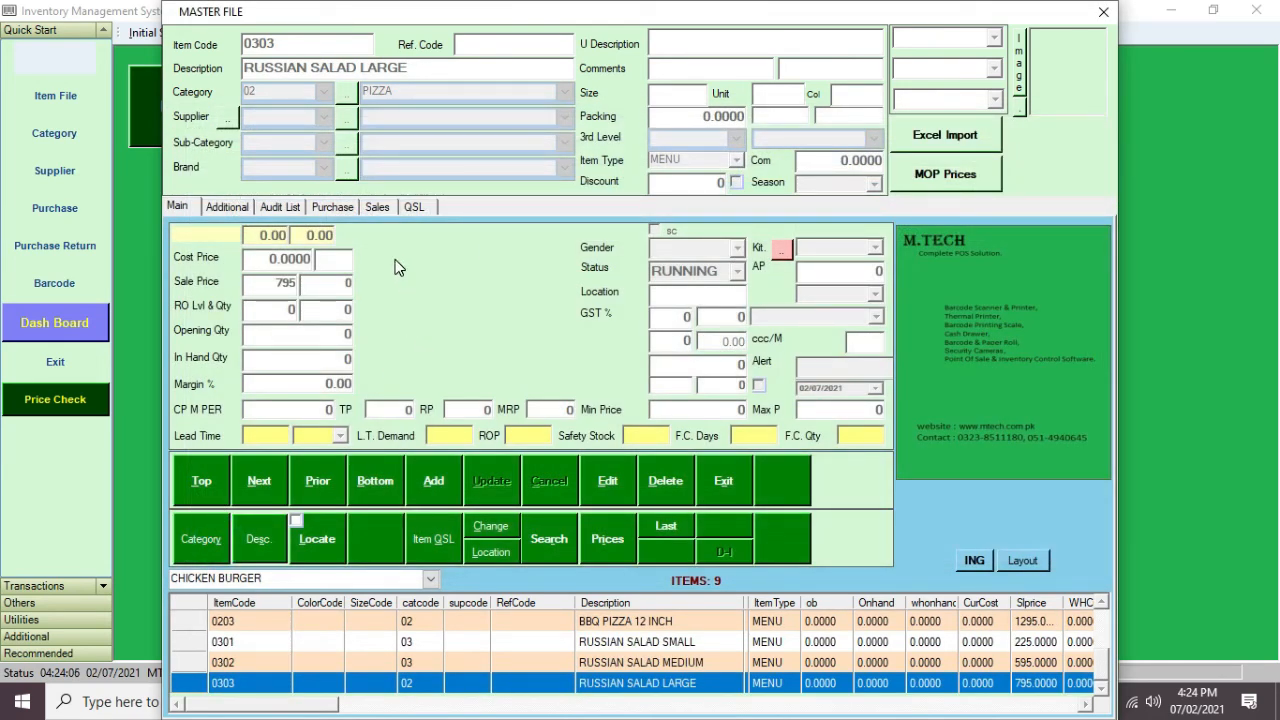
Edit the RUSSIAN SALAD LARGE record to assign it to category 01 BURGER, and save the change.
{"action": "left_click", "coordinate": [601, 470]}
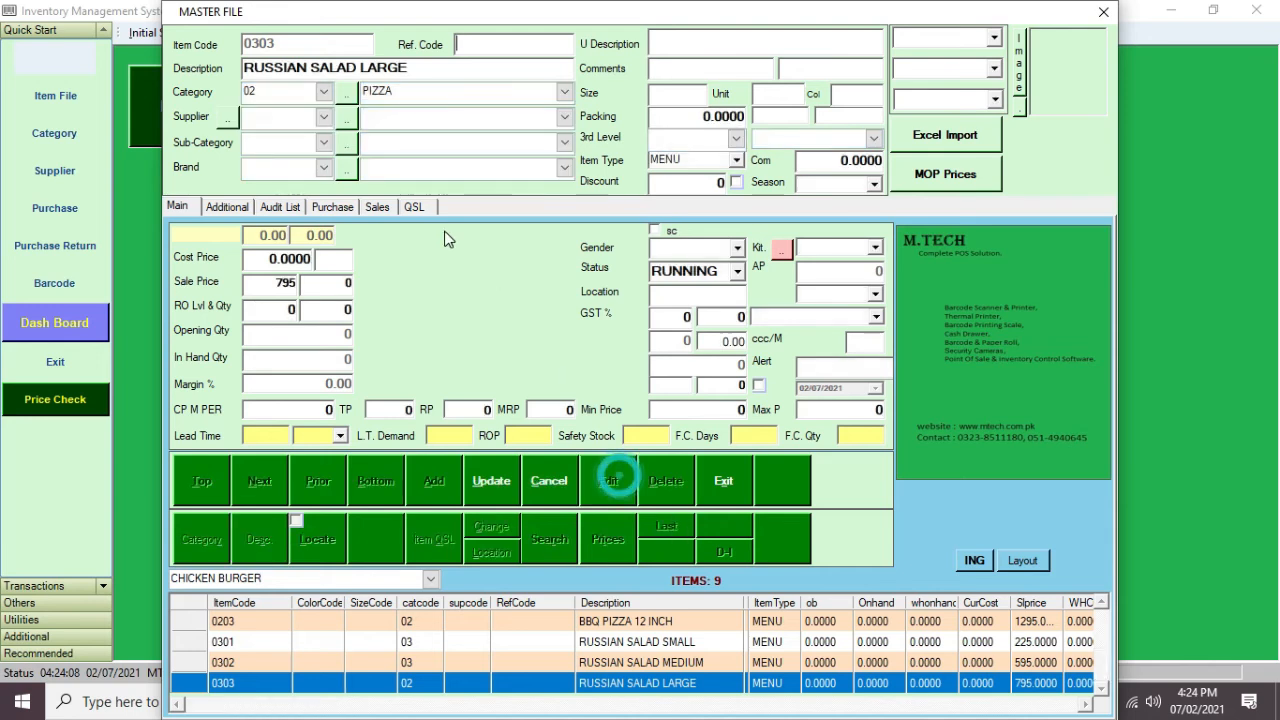
{"action": "left_click", "coordinate": [323, 92]}
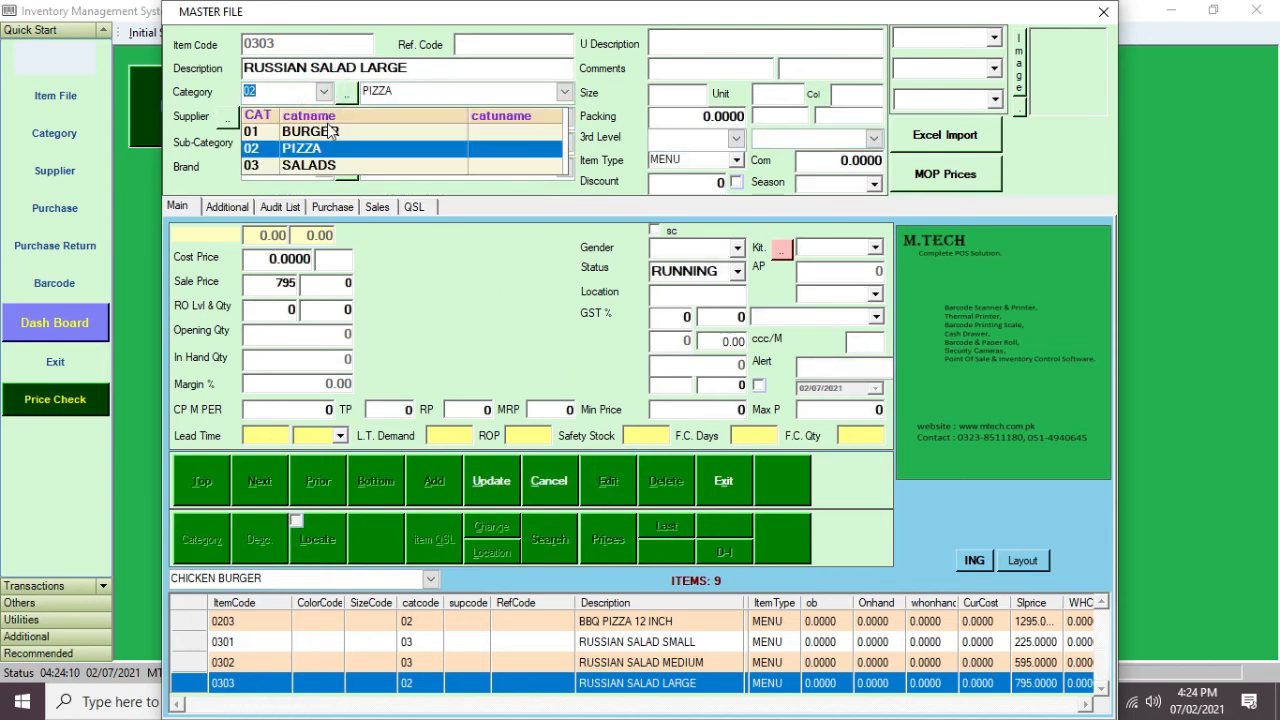
{"action": "left_click", "coordinate": [330, 131]}
{"action": "left_click", "coordinate": [245, 285]}
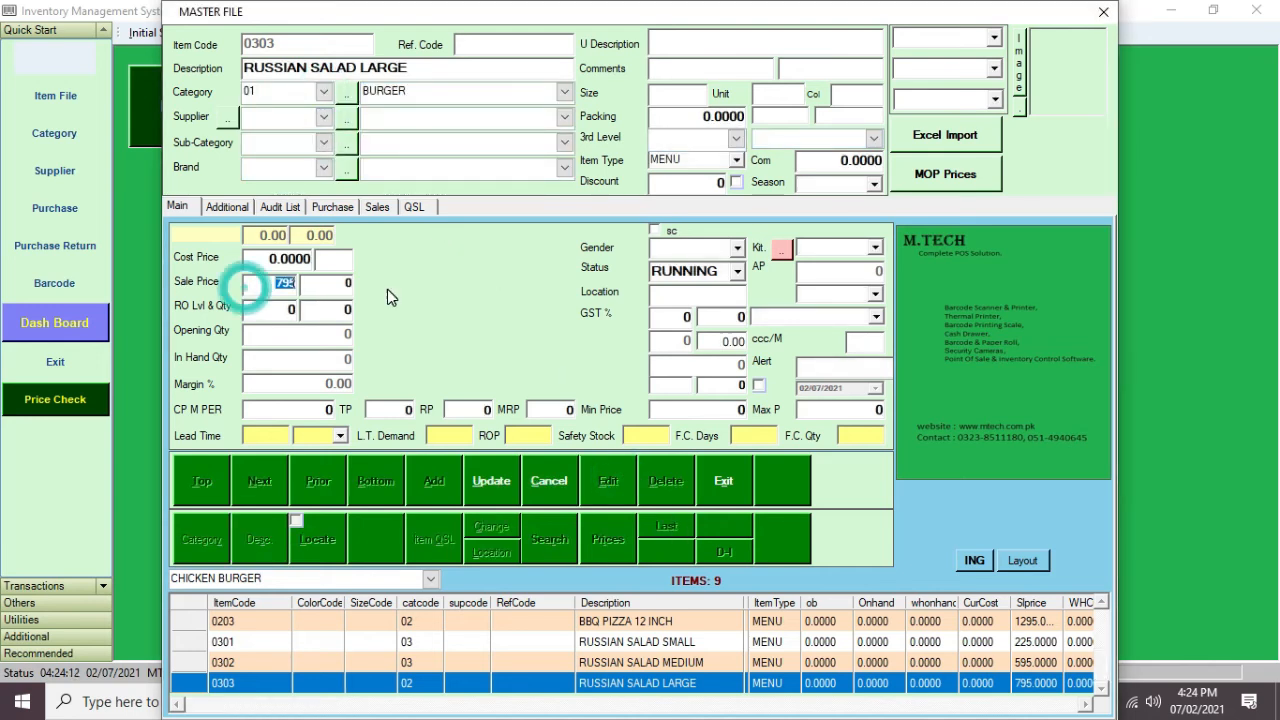
{"action": "left_click", "coordinate": [491, 481]}
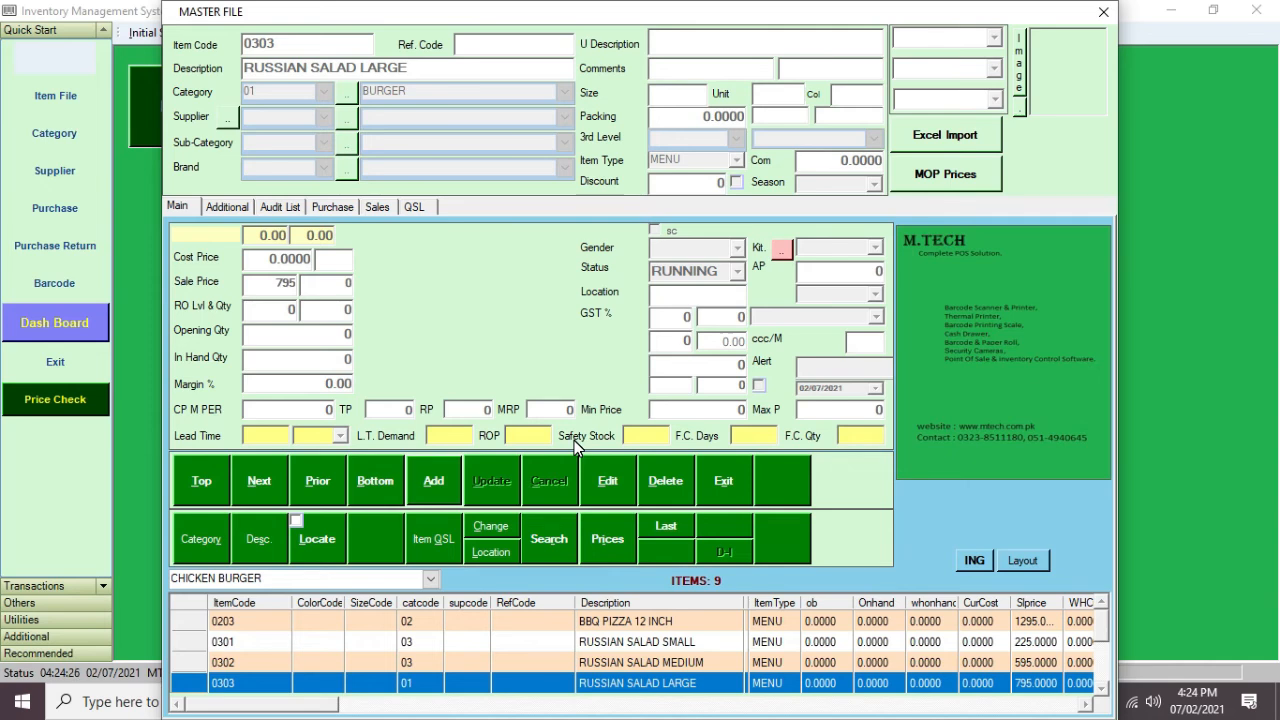
Look up the last item code for prefixes 01 and 02, and close the item master file.
{"action": "left_click", "coordinate": [654, 530]}
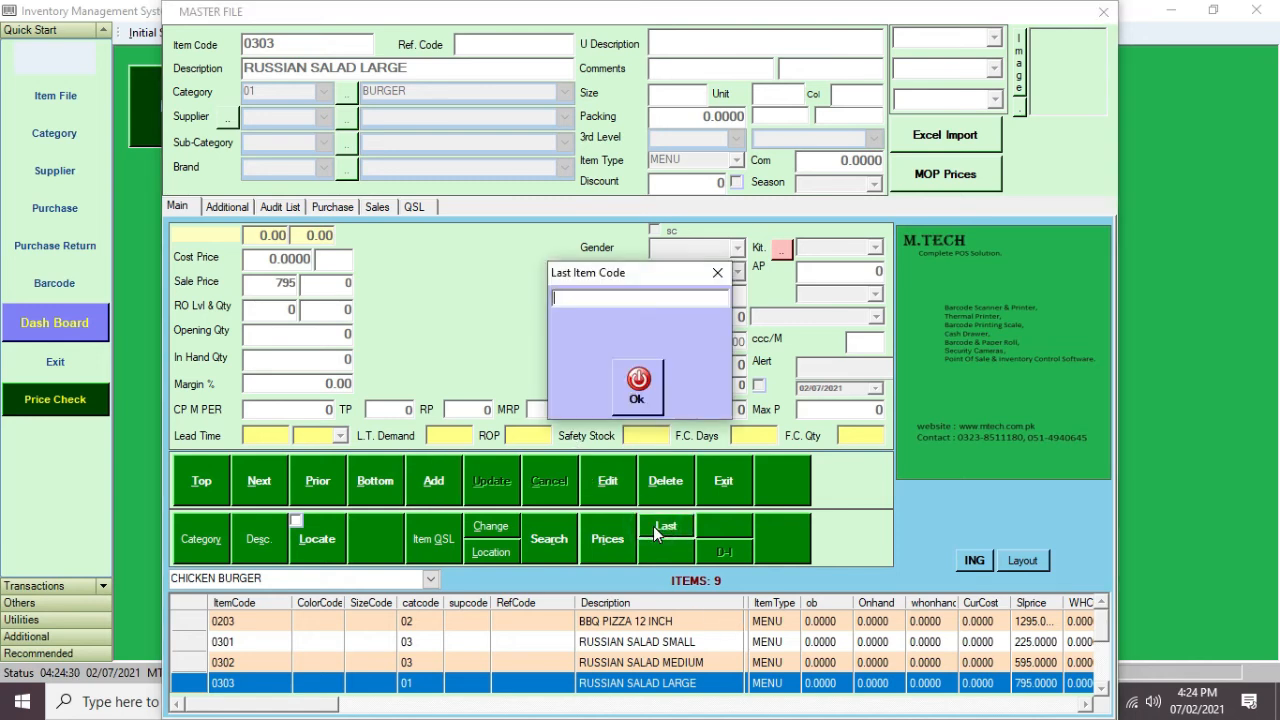
{"action": "type", "text": "01"}
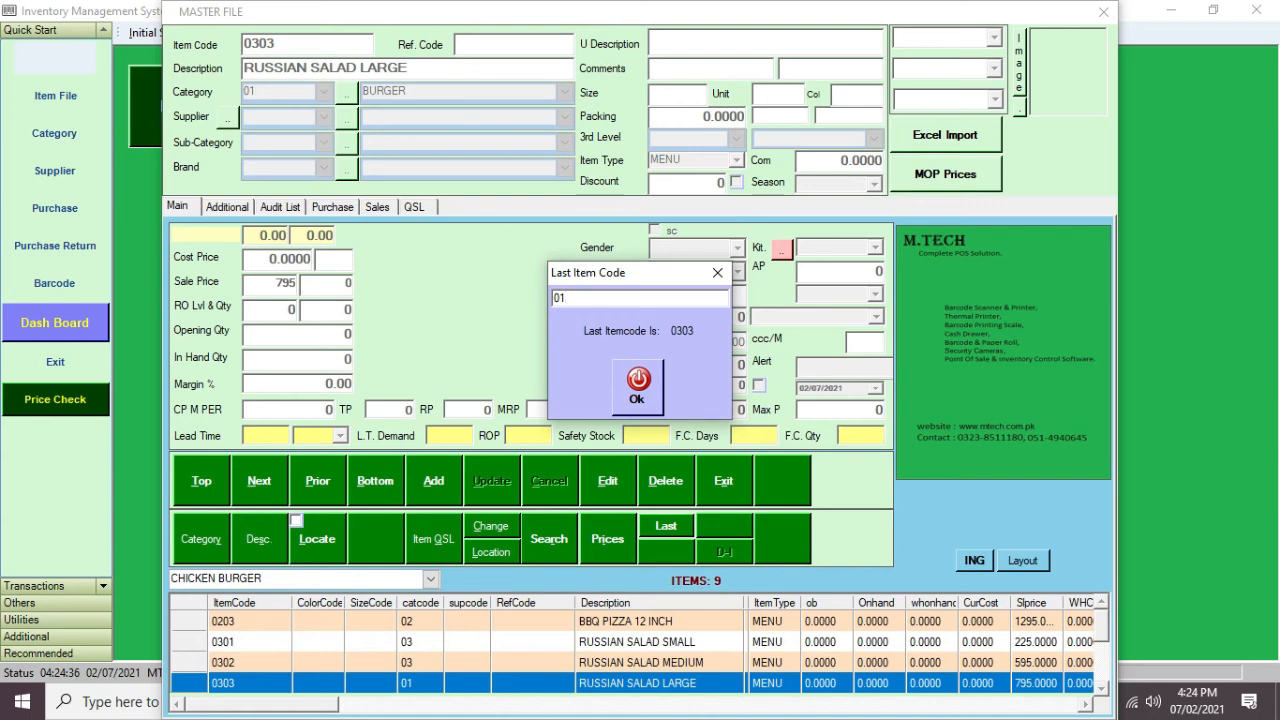
{"action": "double_click", "coordinate": [614, 298]}
{"action": "type", "text": "02"}
{"action": "left_click", "coordinate": [646, 384]}
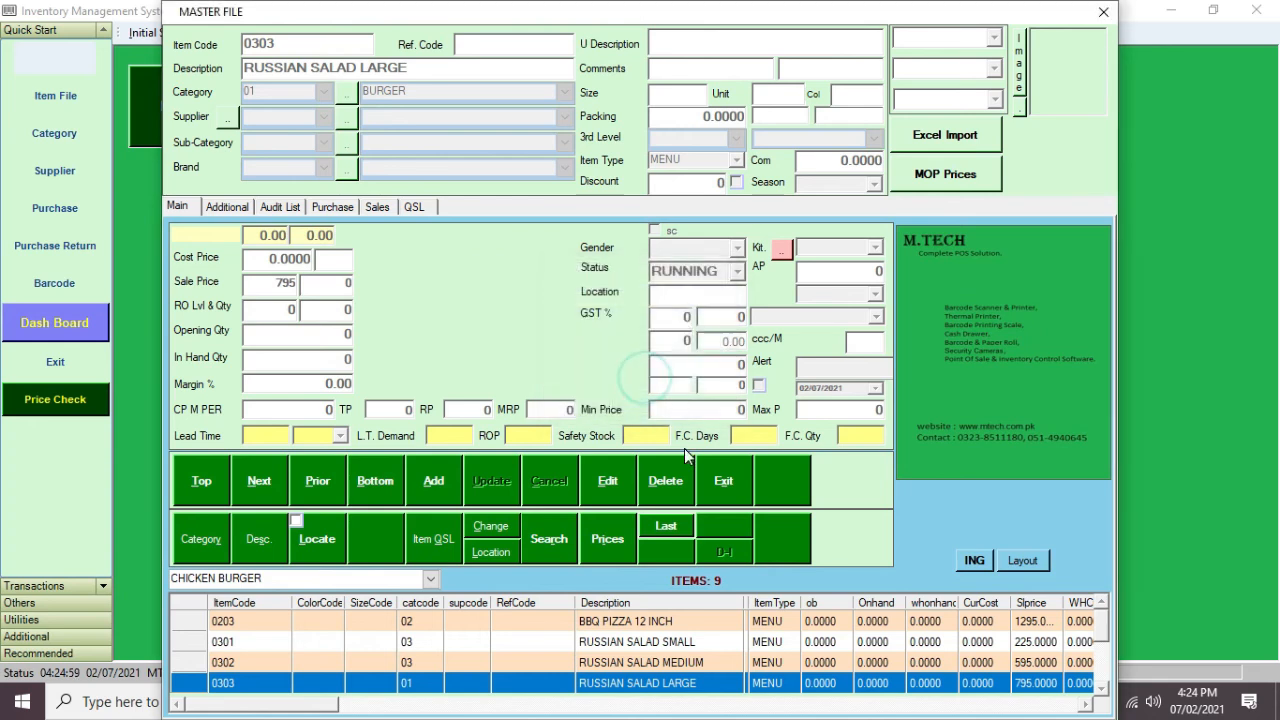
{"action": "left_click", "coordinate": [729, 483]}
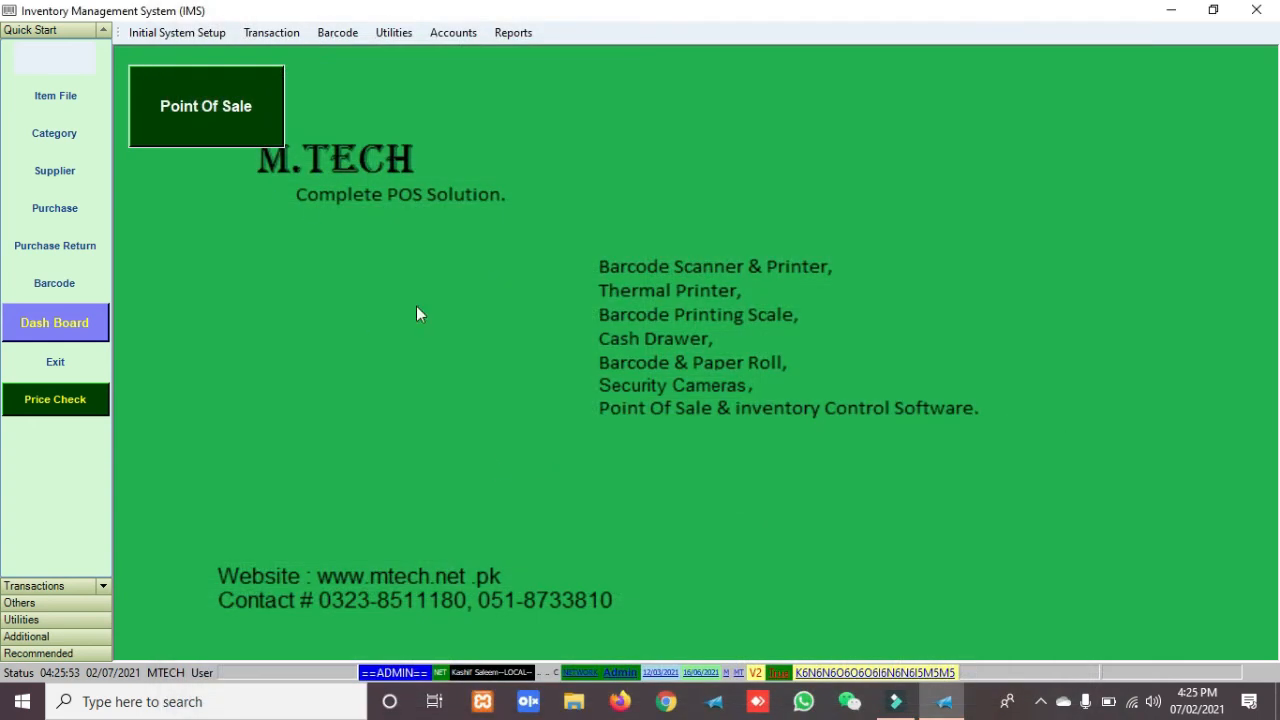
Open the Point of Sale screen from the main window.
{"action": "left_click", "coordinate": [232, 108]}
{"action": "type", "text": "P"}
{"action": "key", "text": "Return"}
{"action": "type", "text": "P"}
{"action": "key", "text": "Return"}
{"action": "key", "text": "Return"}
{"action": "key", "text": "Return"}
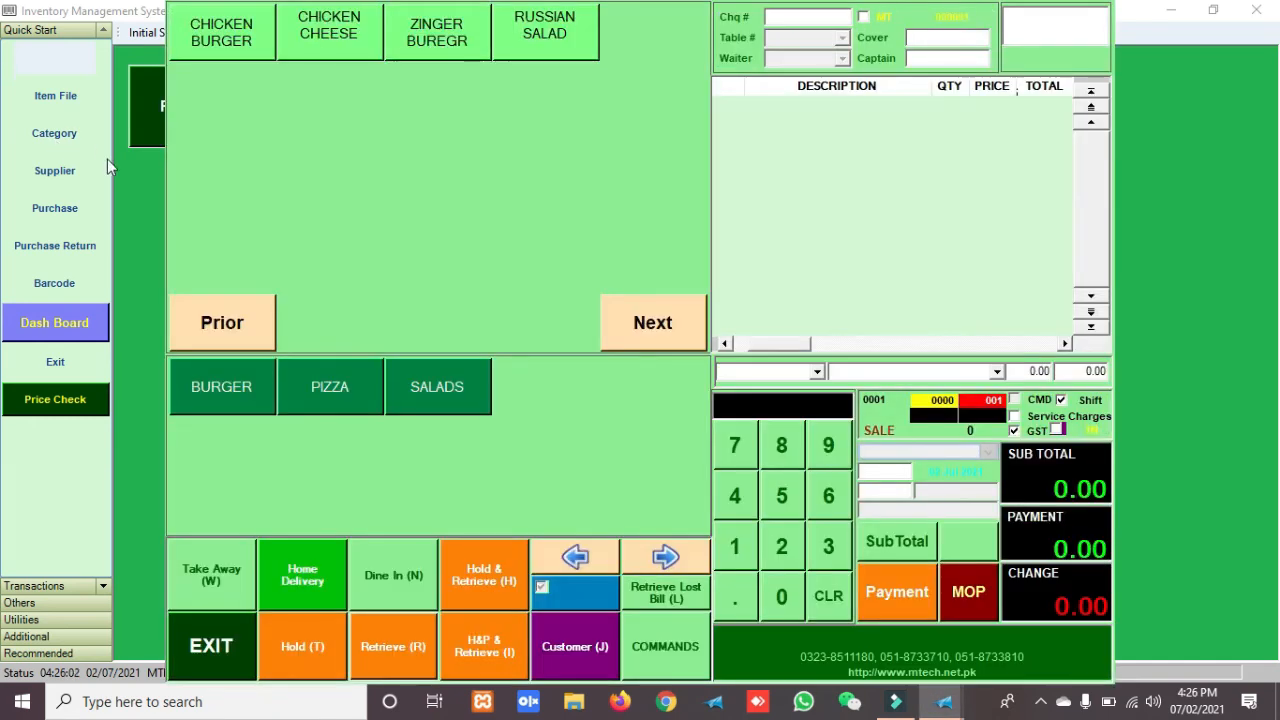
Check which items are listed under the BURGER, PIZZA and SALADS categories, and return to BURGER.
{"action": "left_click", "coordinate": [205, 391]}
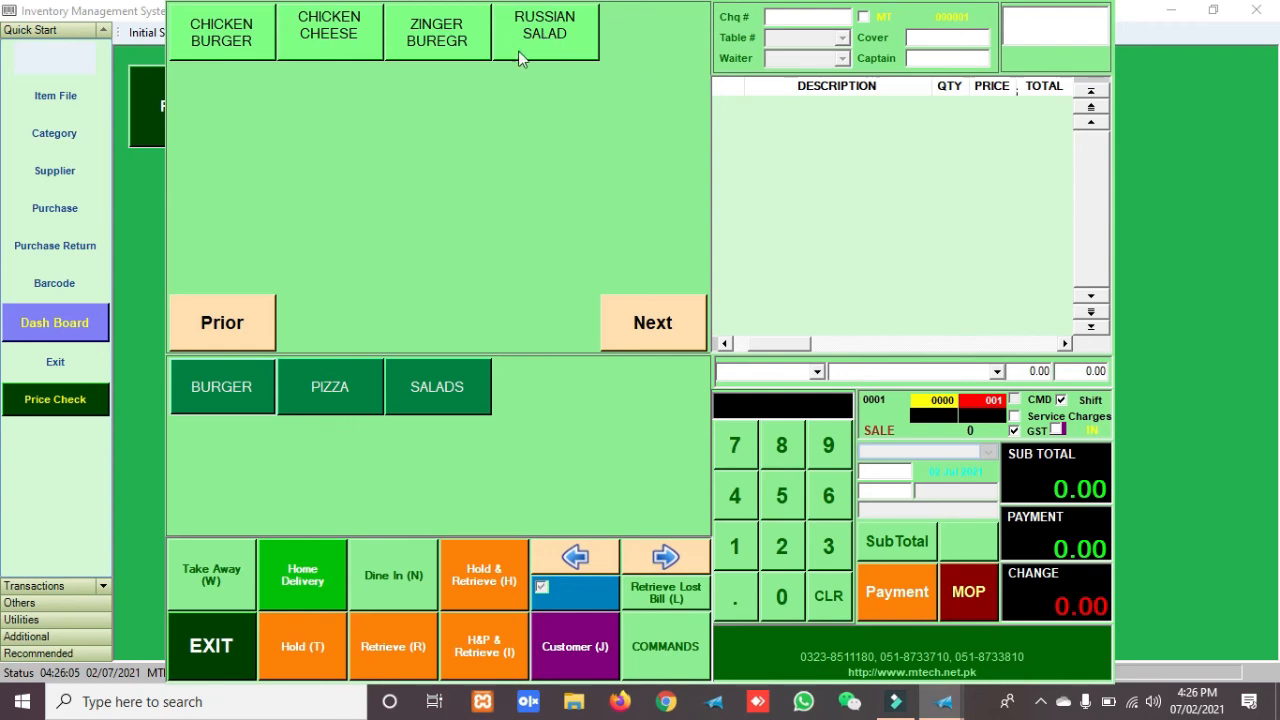
{"action": "left_click", "coordinate": [339, 395]}
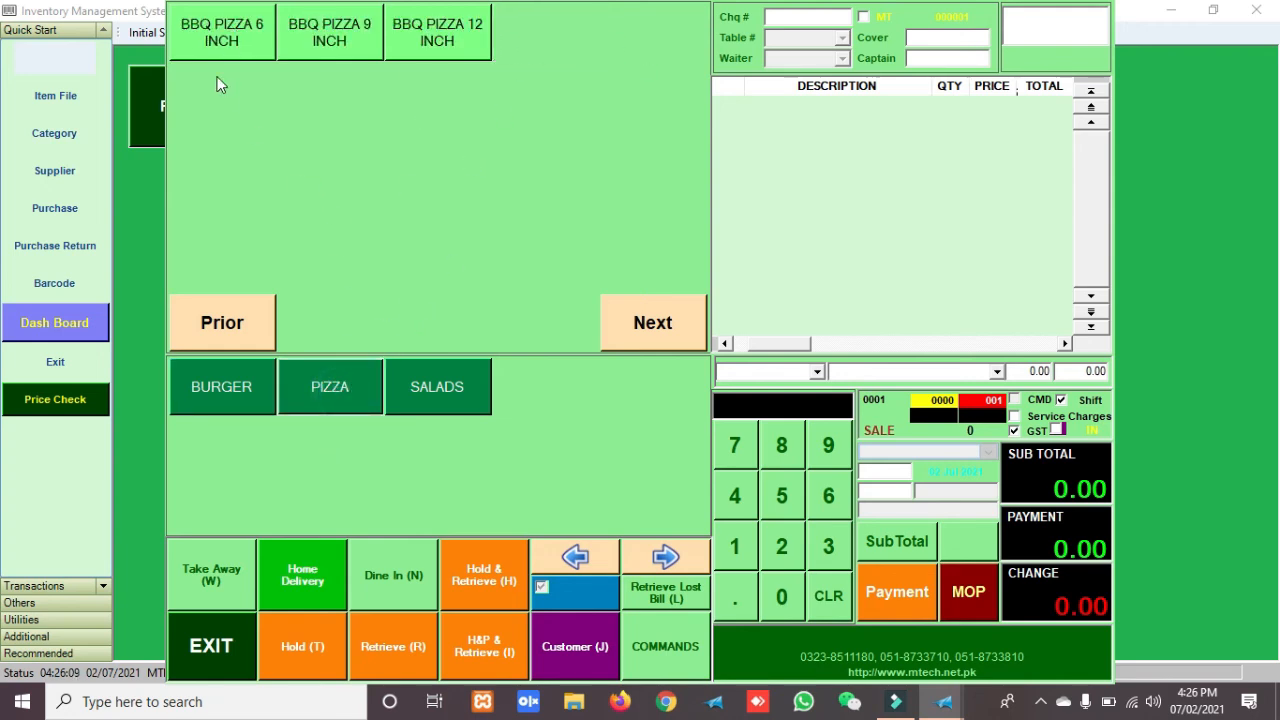
{"action": "left_click", "coordinate": [437, 385]}
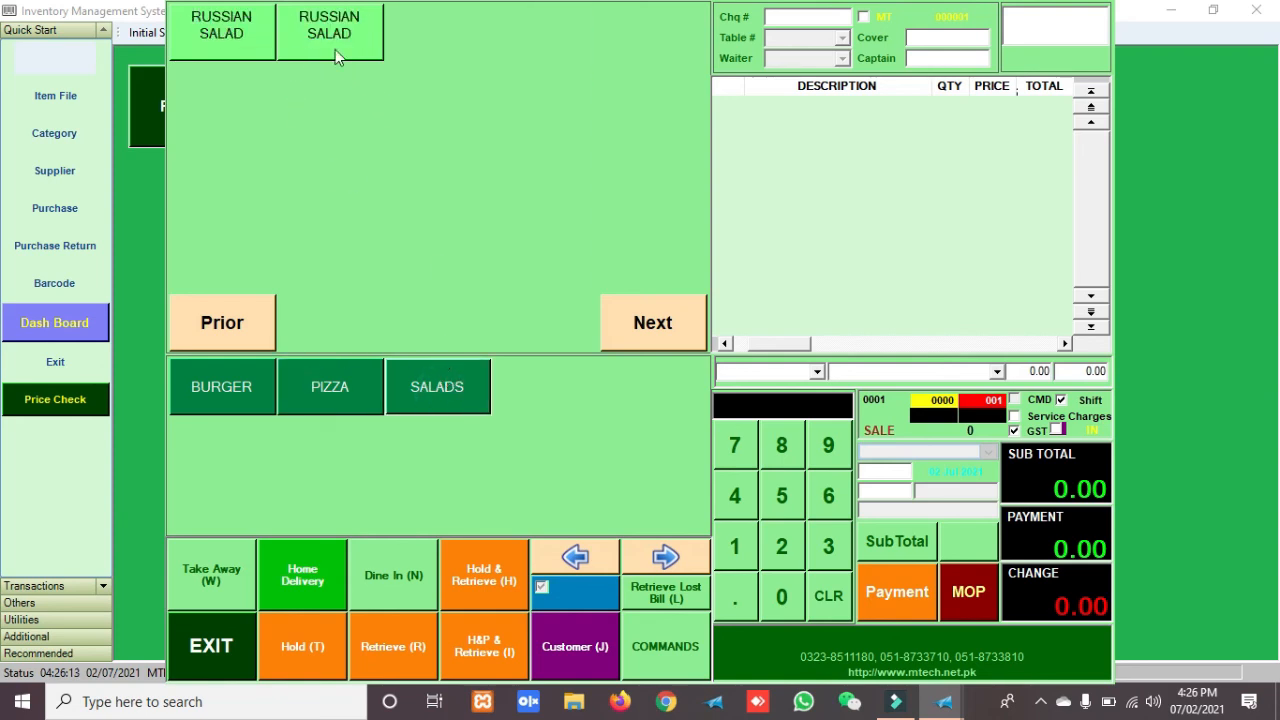
{"action": "left_click", "coordinate": [215, 386]}
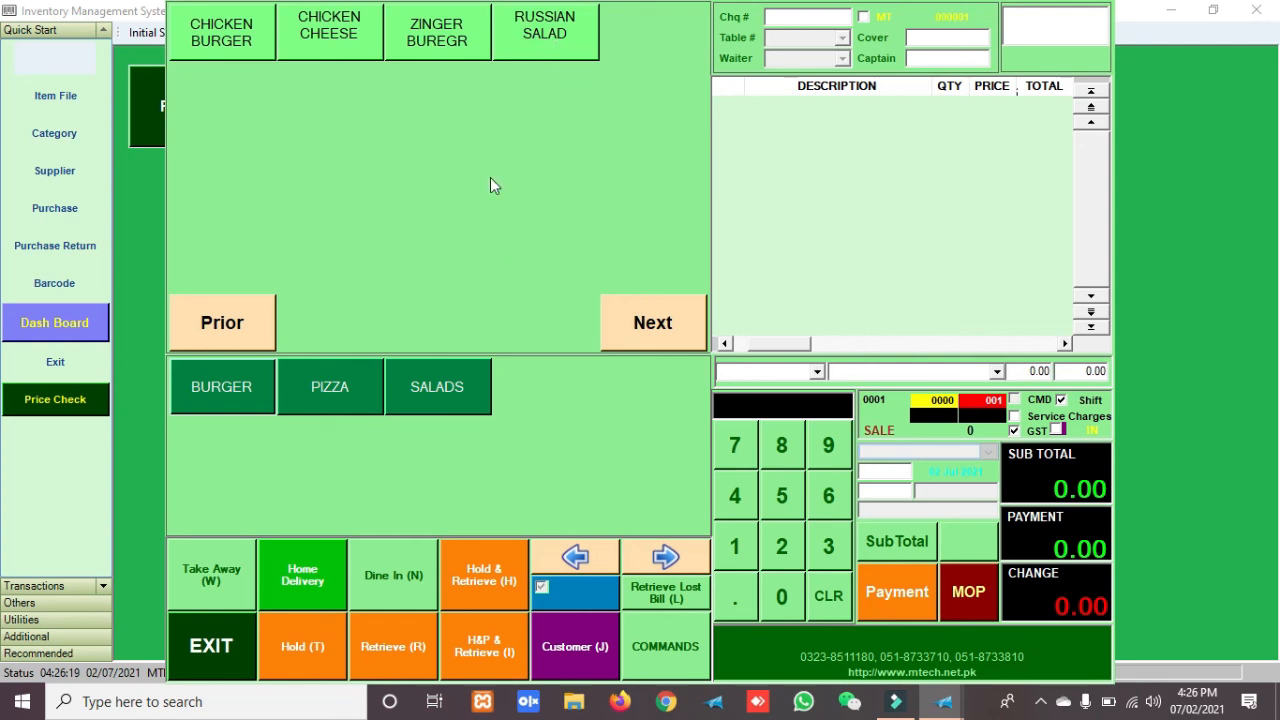
Try to add the RUSSIAN SALAD item from the BURGER category to the sale, and exit the Point of Sale screen.
{"action": "left_click", "coordinate": [518, 46]}
{"action": "left_click", "coordinate": [736, 411]}
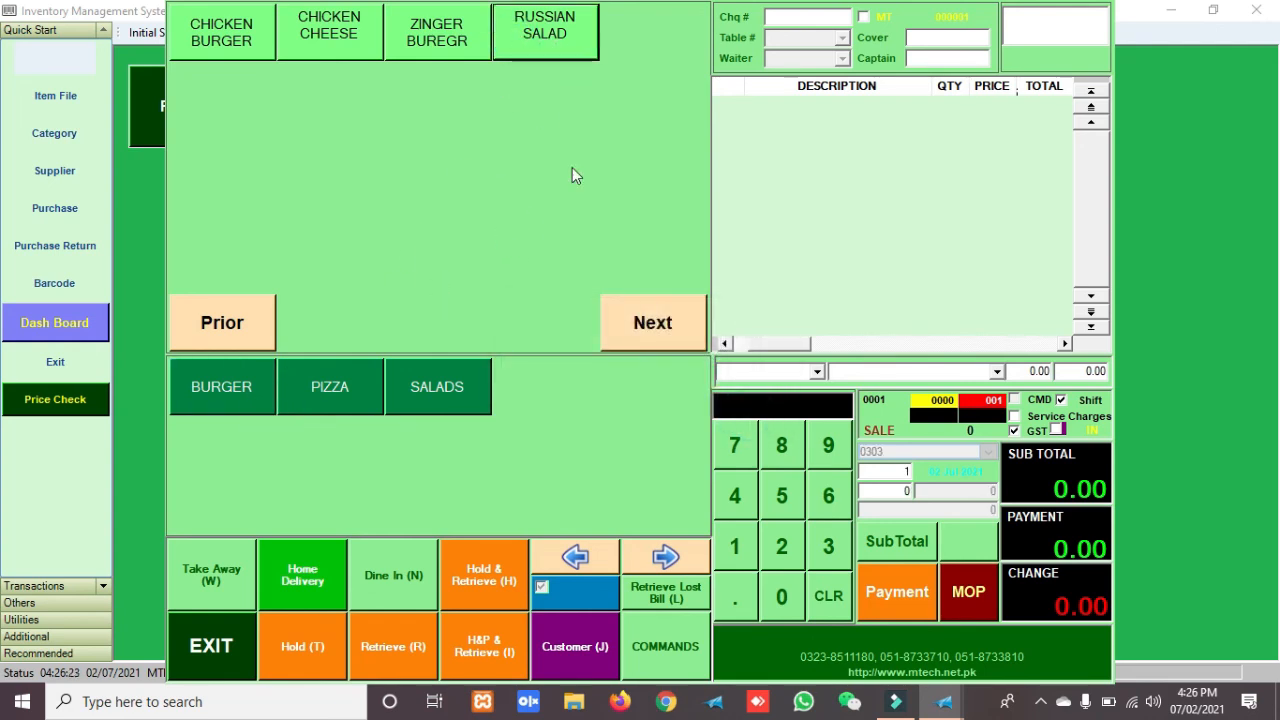
{"action": "left_click", "coordinate": [214, 660]}
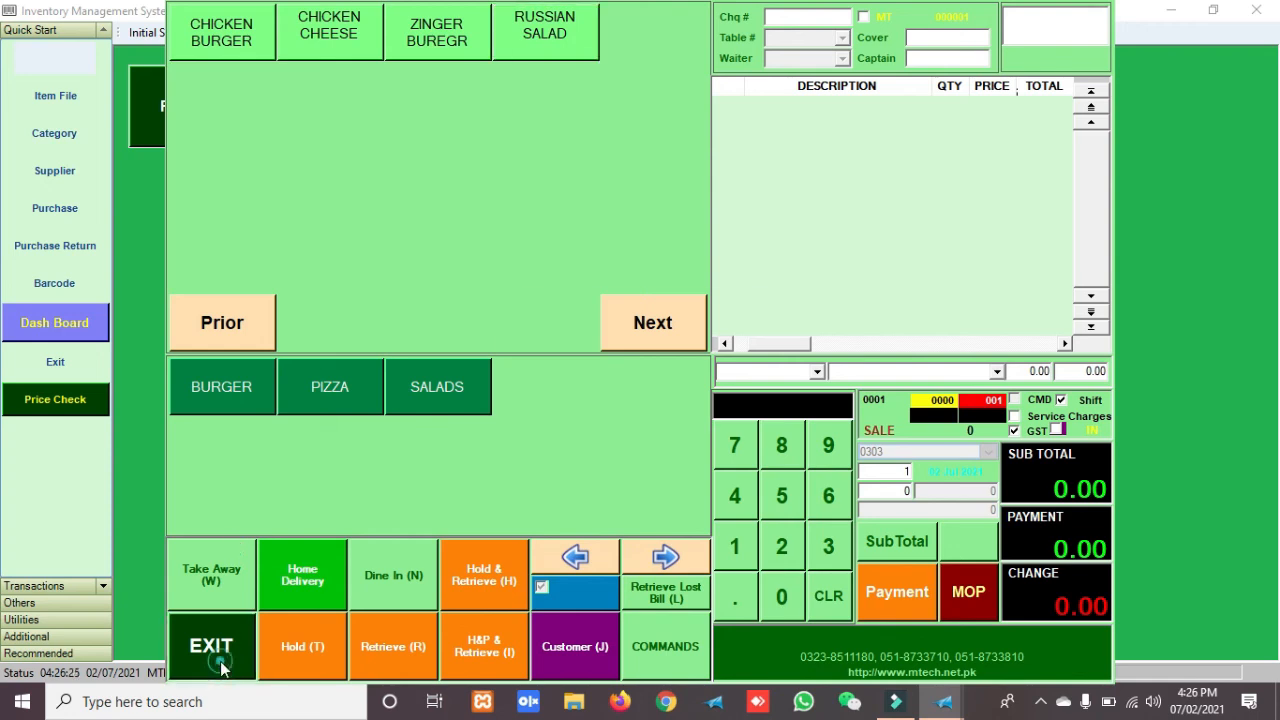
{"action": "left_click", "coordinate": [655, 416]}
Reopen the item file, search descriptions for "russian", and load the RUSSIAN SALAD LARGE record.
{"action": "left_click", "coordinate": [69, 94]}
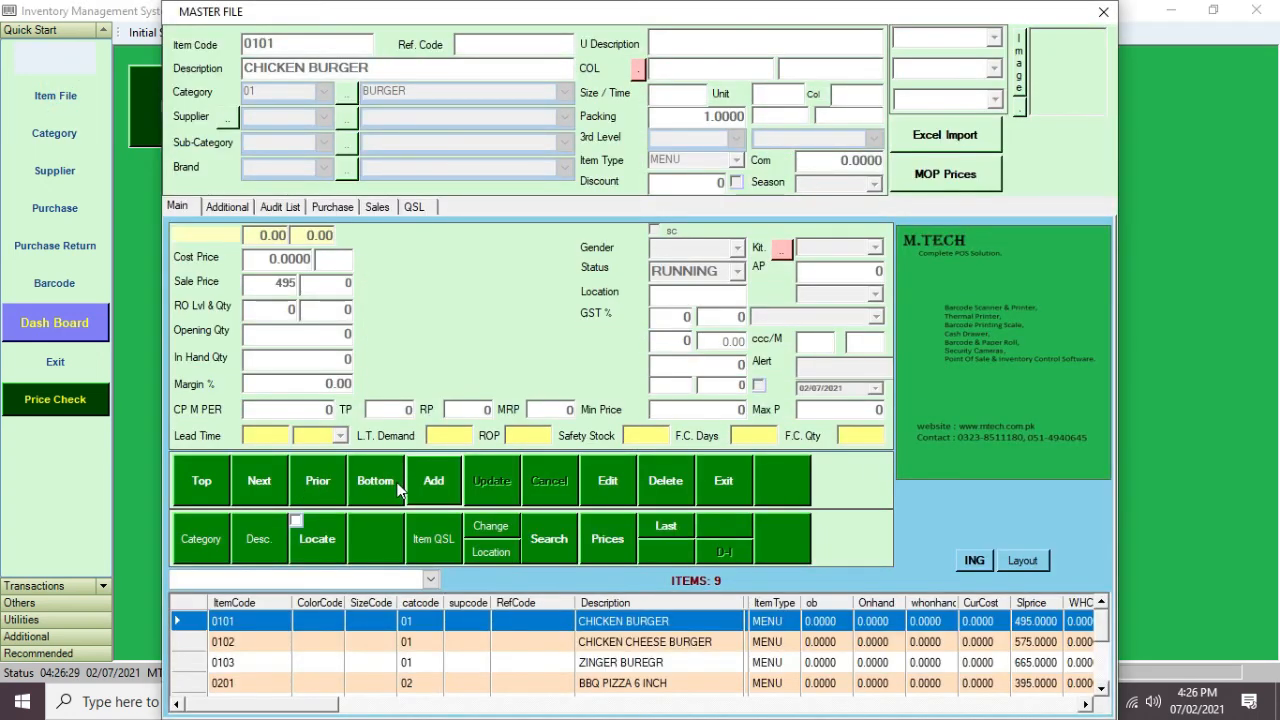
{"action": "left_click", "coordinate": [266, 530]}
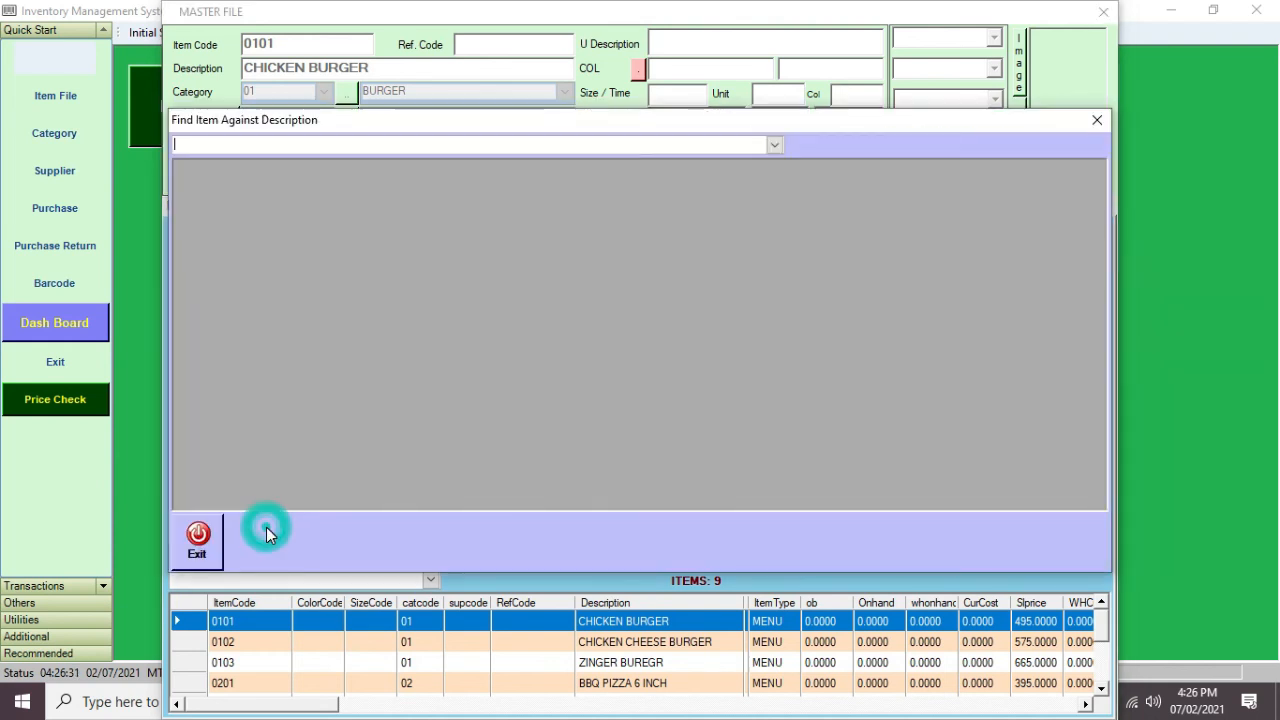
{"action": "type", "text": "russian"}
{"action": "key", "text": "Return"}
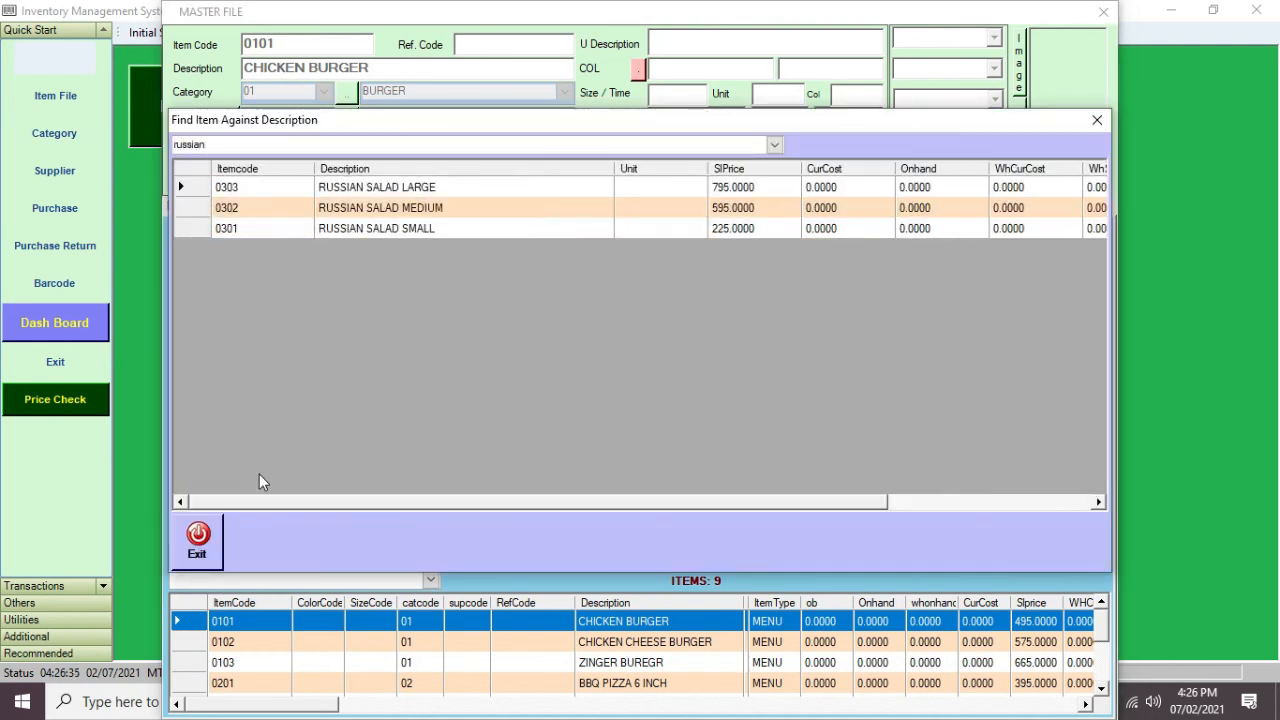
{"action": "left_click", "coordinate": [424, 188]}
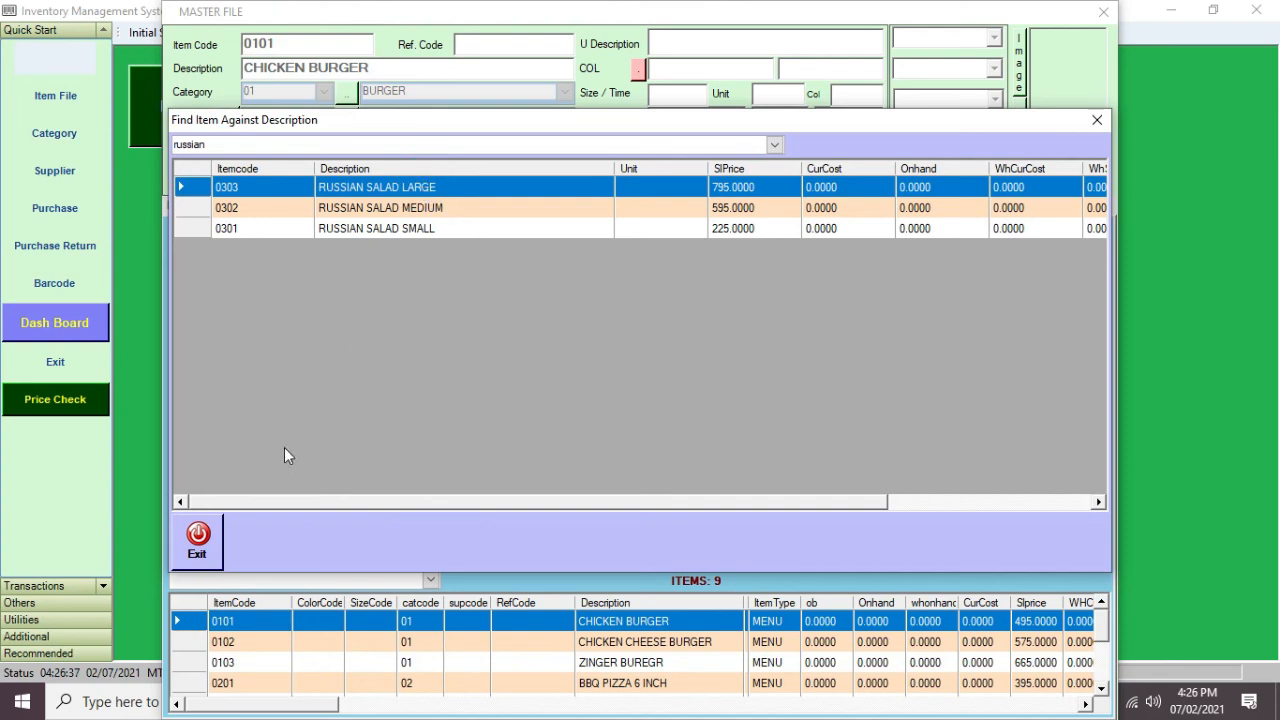
{"action": "left_click", "coordinate": [198, 540]}
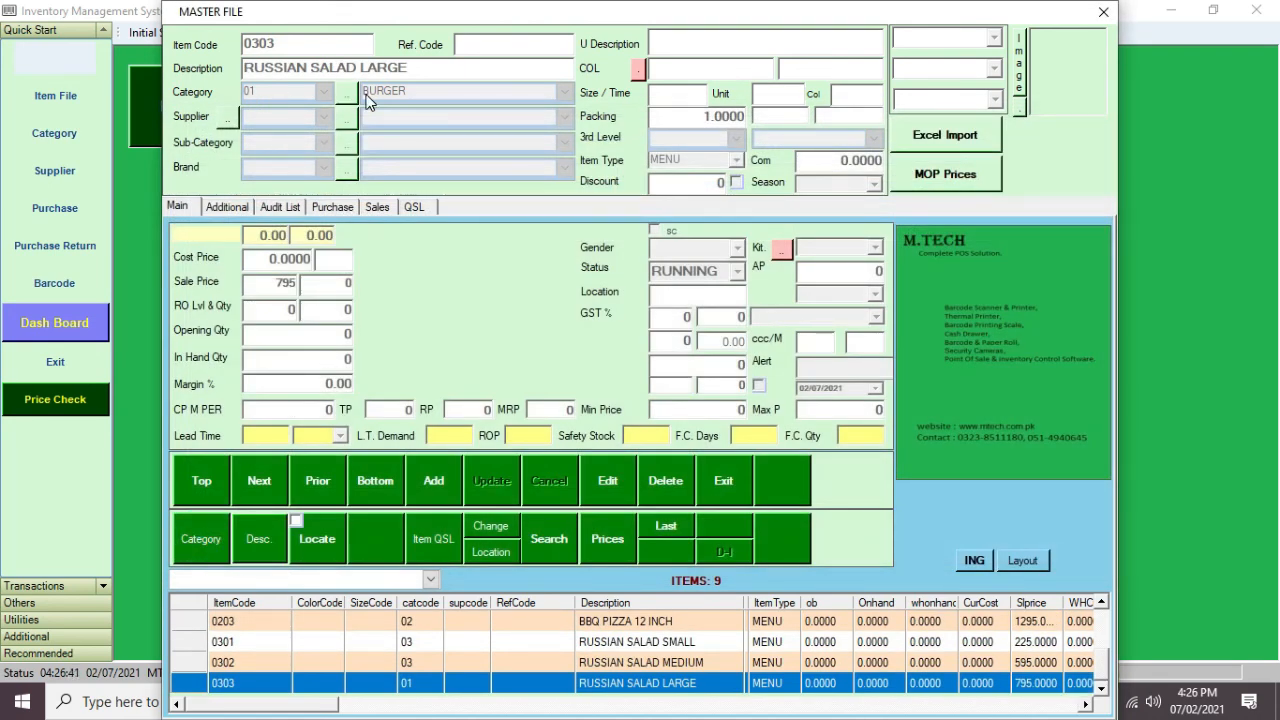
Edit the RUSSIAN SALAD LARGE record to assign it to category 03 SALADS, and save the change.
{"action": "left_click", "coordinate": [607, 488]}
{"action": "left_click", "coordinate": [323, 91]}
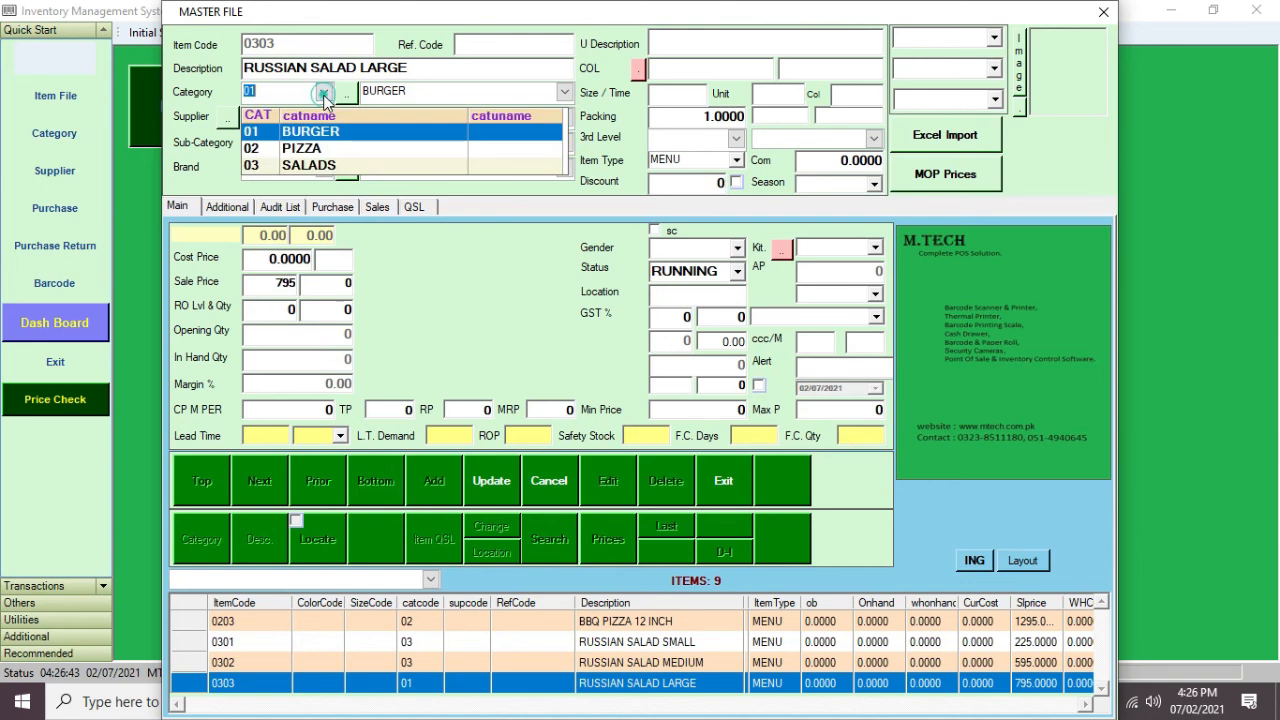
{"action": "left_click", "coordinate": [315, 167]}
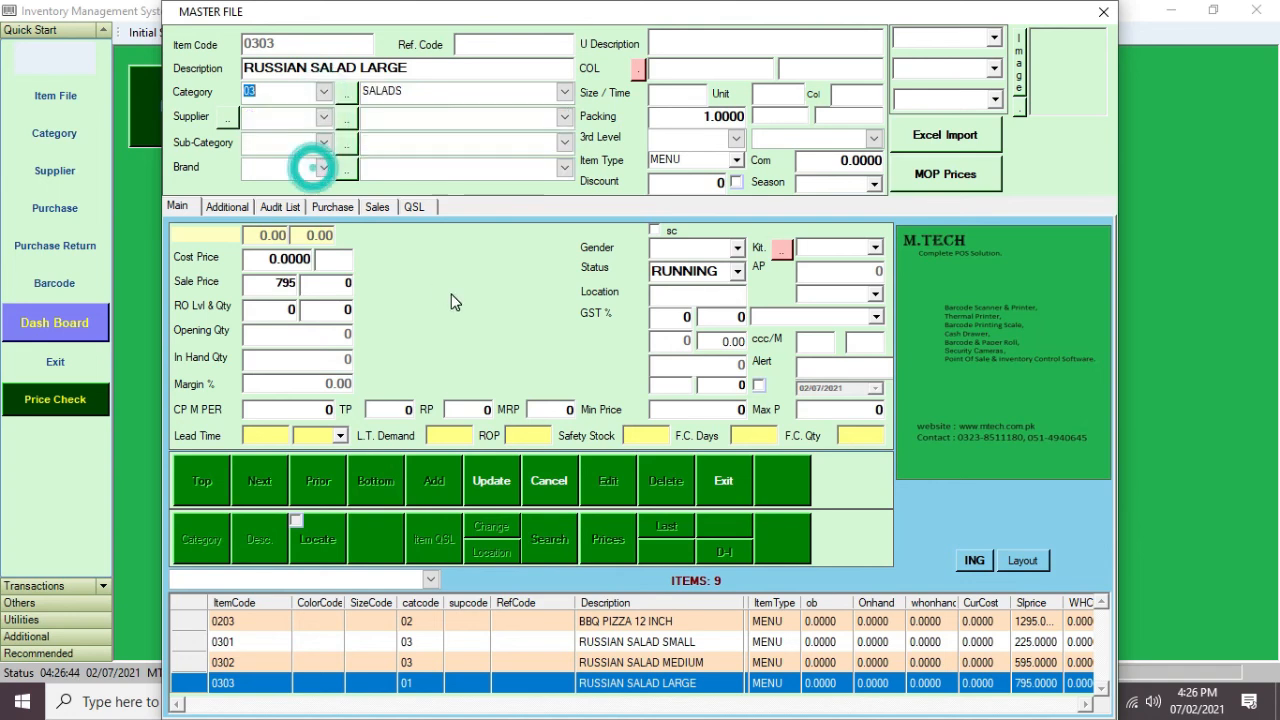
{"action": "left_click", "coordinate": [495, 488]}
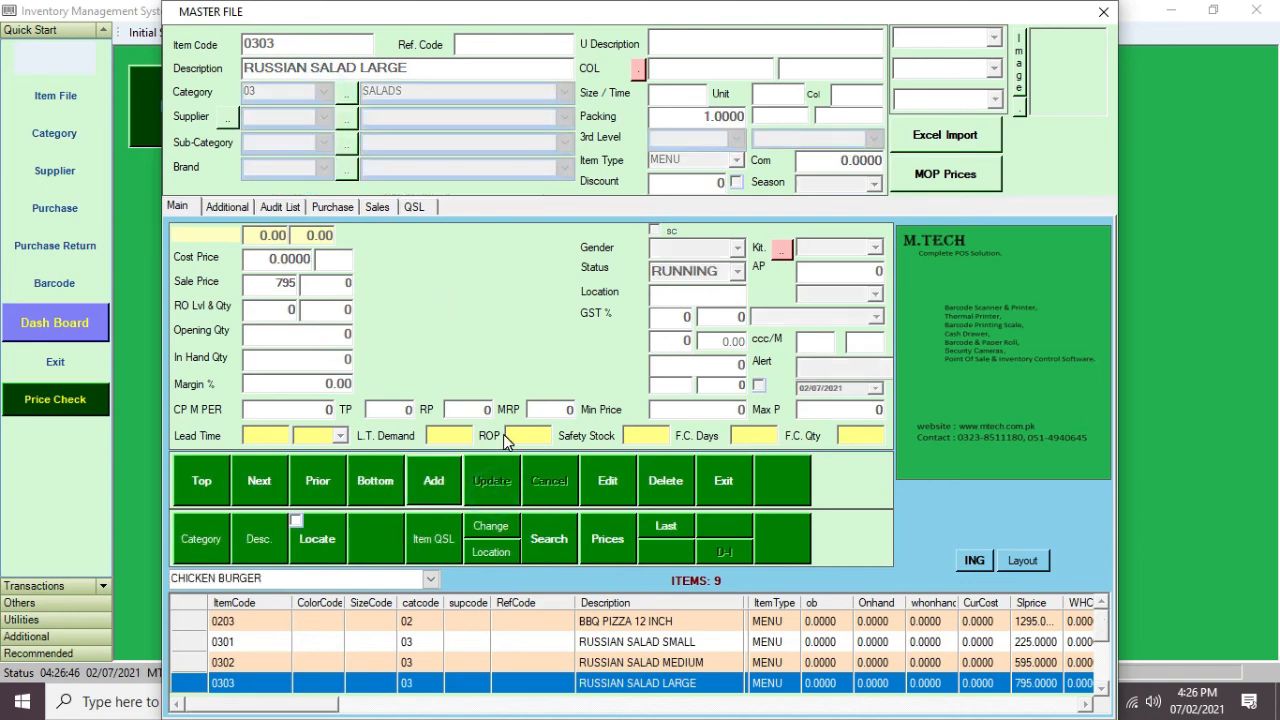
Close the item file, reopen the Point of Sale screen, and check the items under BURGER, PIZZA and SALADS.
{"action": "left_click", "coordinate": [723, 481]}
{"action": "left_click", "coordinate": [250, 126]}
{"action": "type", "text": "P"}
{"action": "key", "text": "Return"}
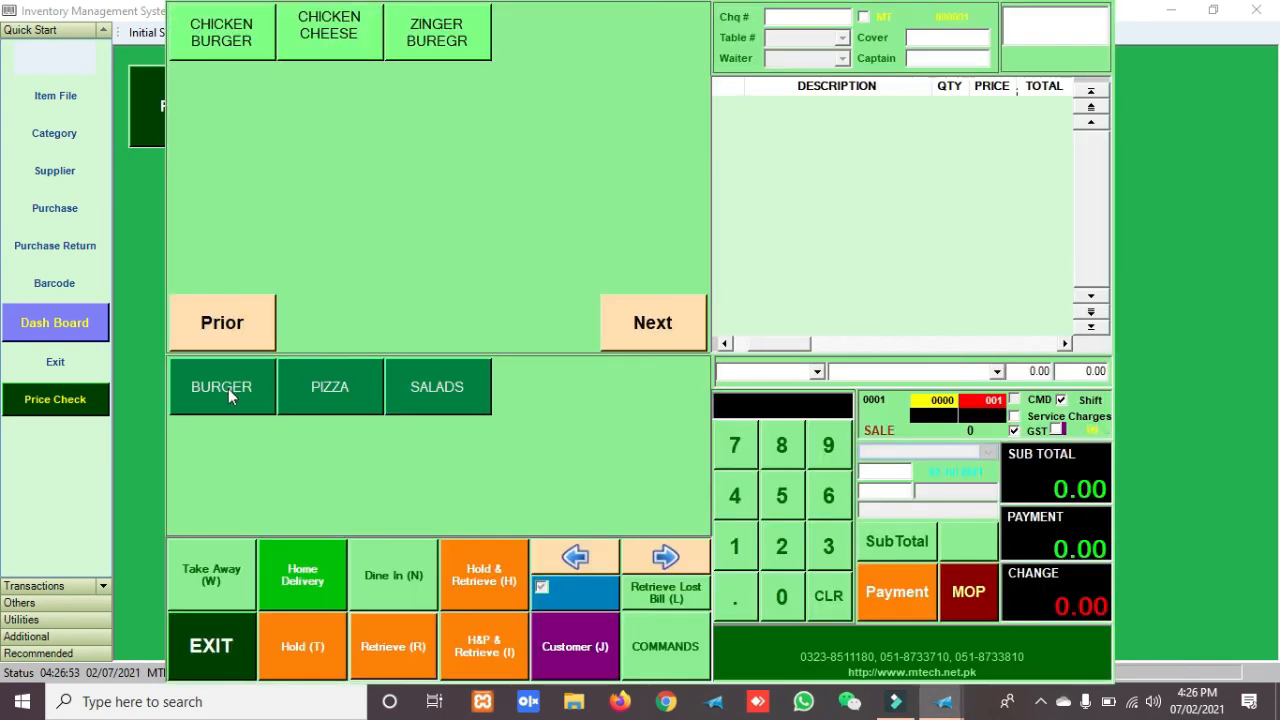
{"action": "left_click", "coordinate": [226, 392]}
{"action": "left_click", "coordinate": [335, 396]}
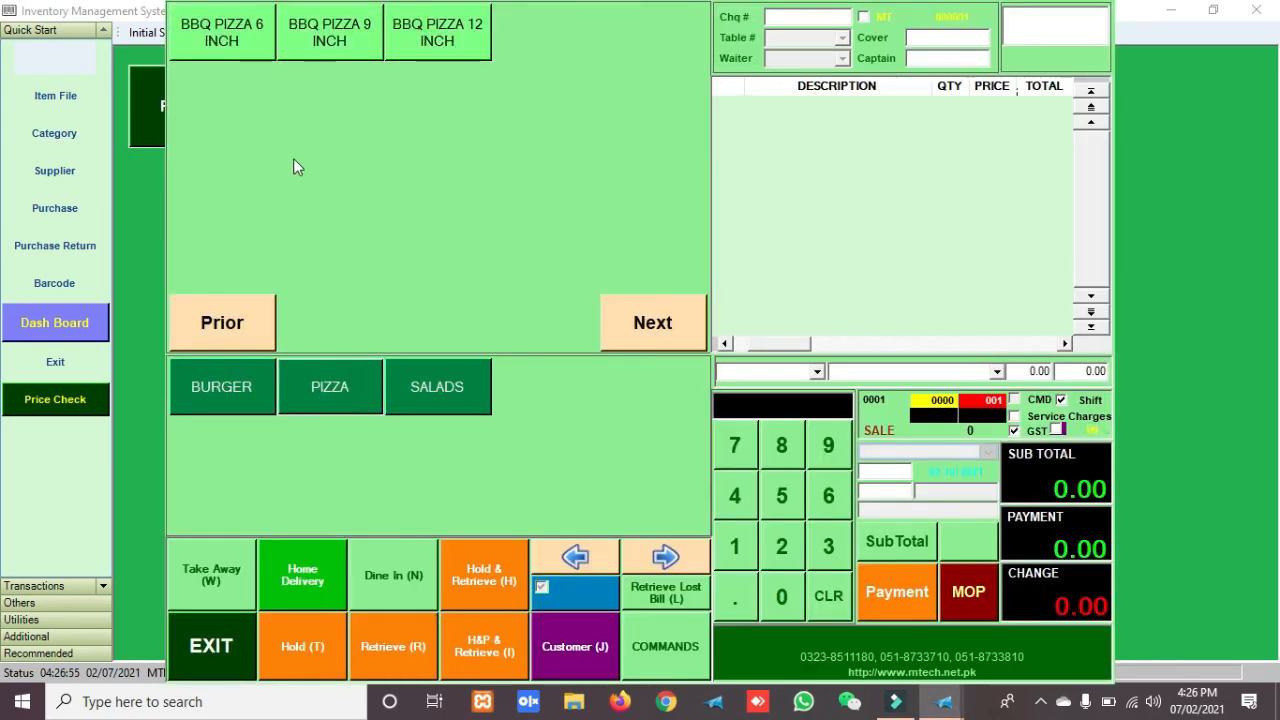
{"action": "left_click", "coordinate": [449, 396]}
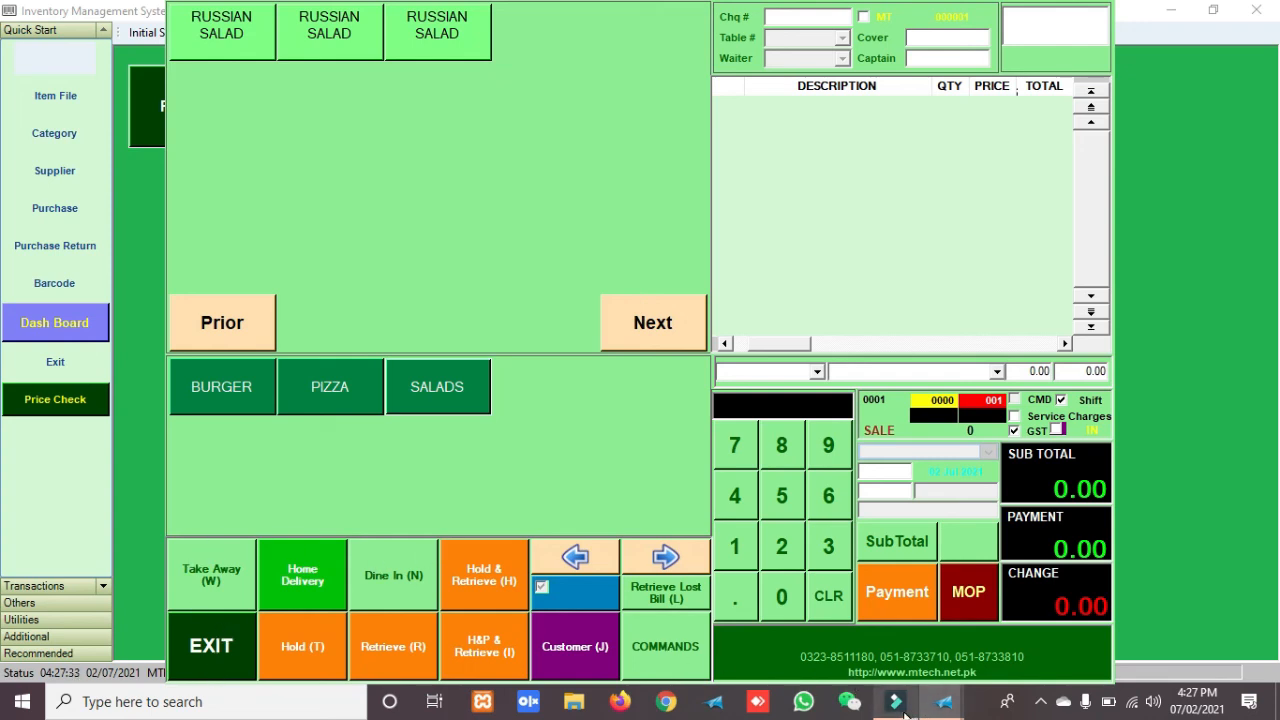
{"action": "left_click", "coordinate": [1040, 701]}
{"action": "left_click", "coordinate": [1004, 664]}
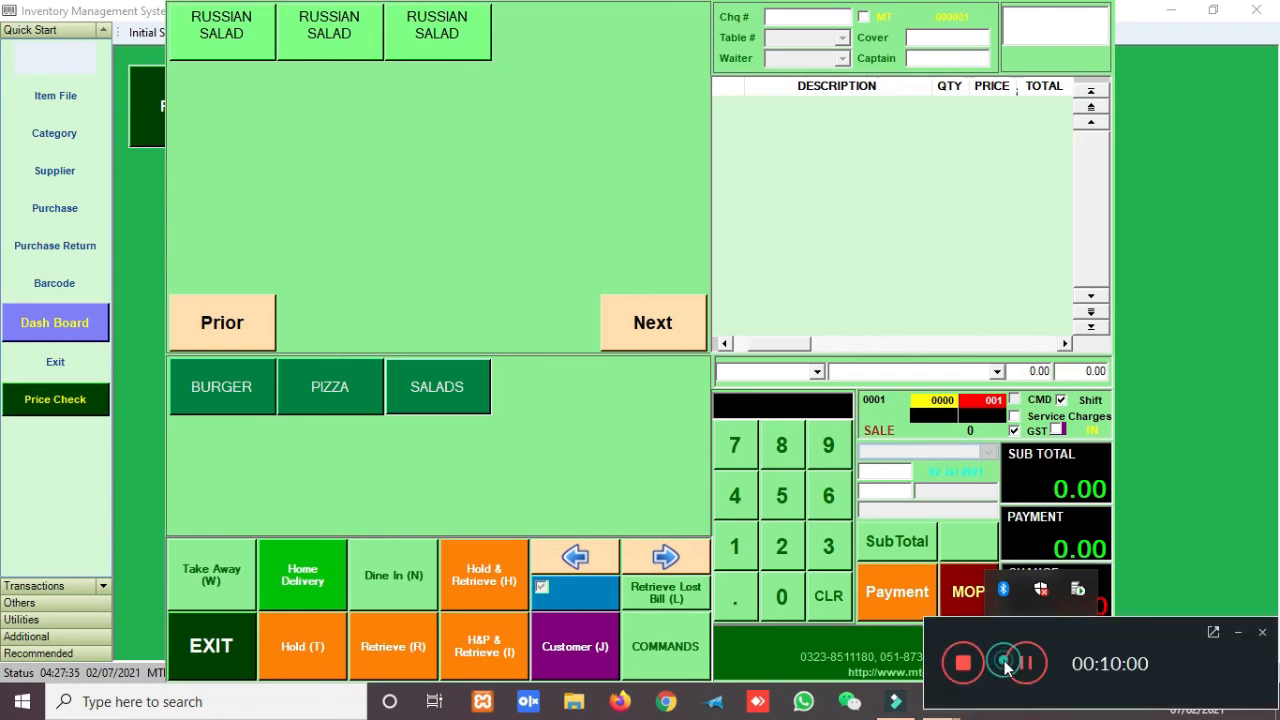